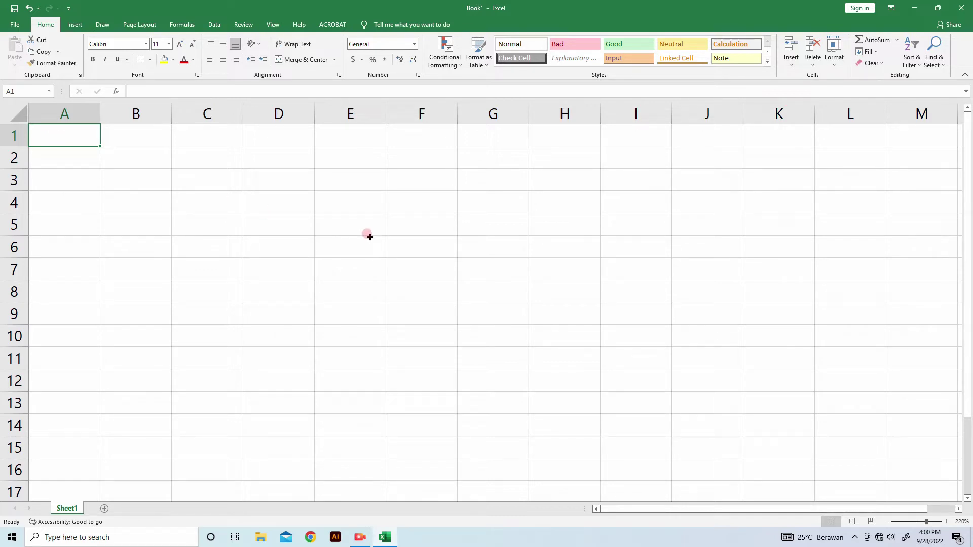
Enter the report title "LAPORAN BULANAN PRIBADI" in cell A1.
{"action": "type", "text": "L"}
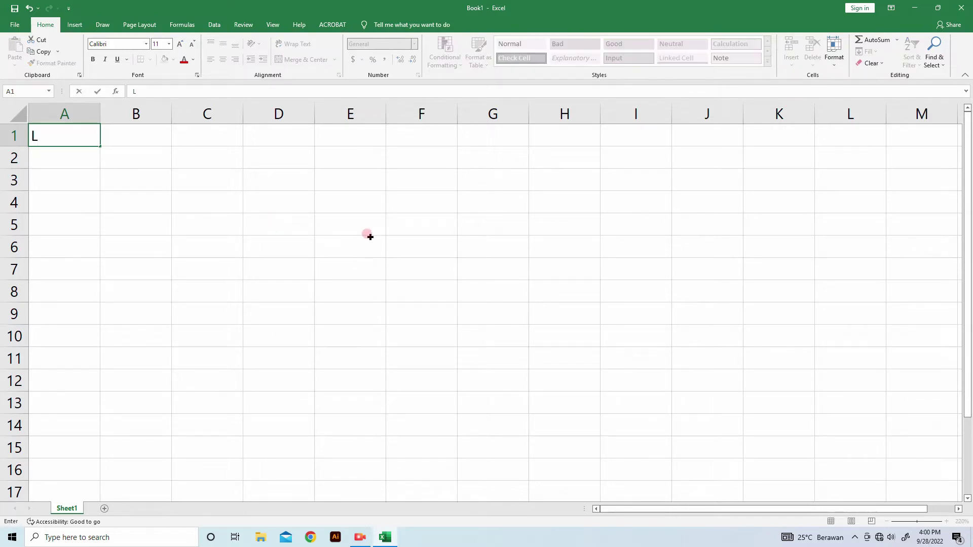
{"action": "type", "text": "APORAN BU"}
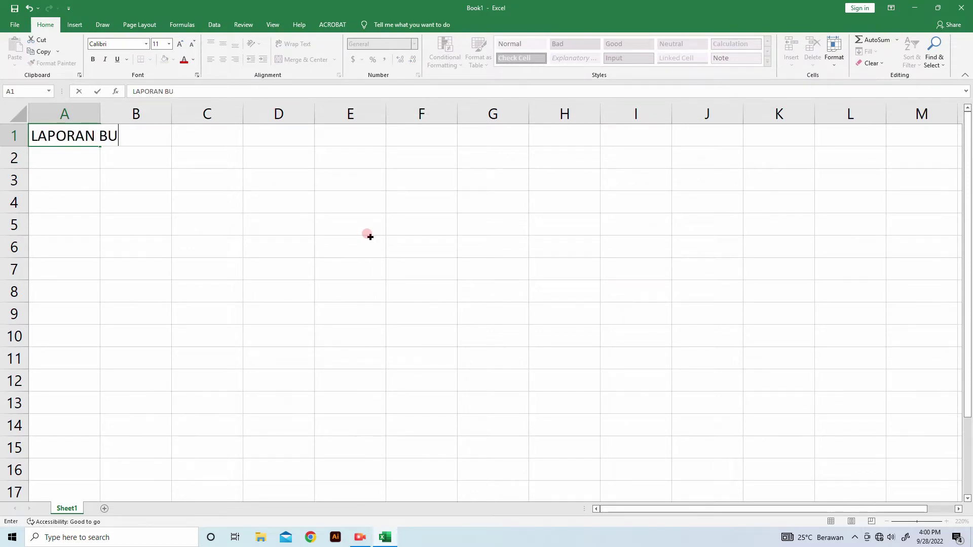
{"action": "type", "text": "LANAN PRIBADI"}
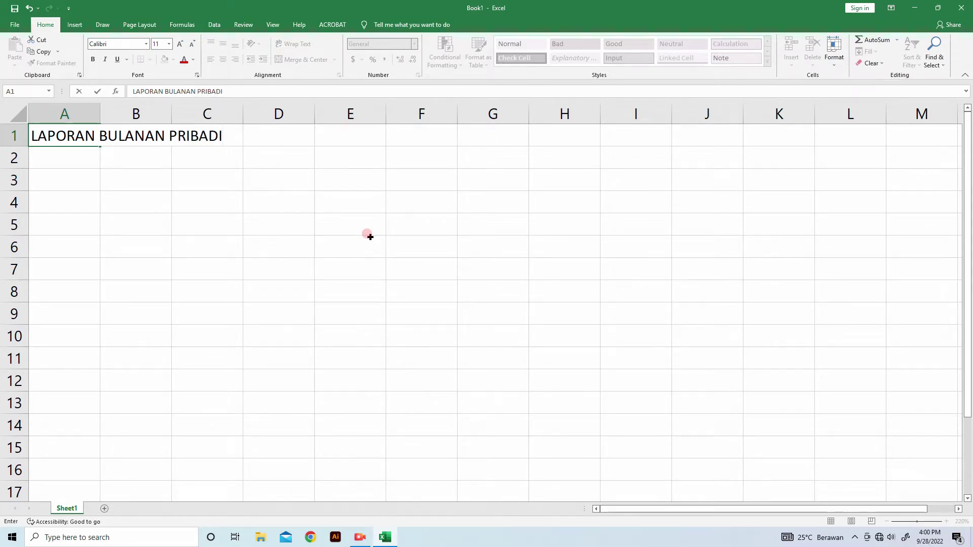
{"action": "key", "text": "Return"}
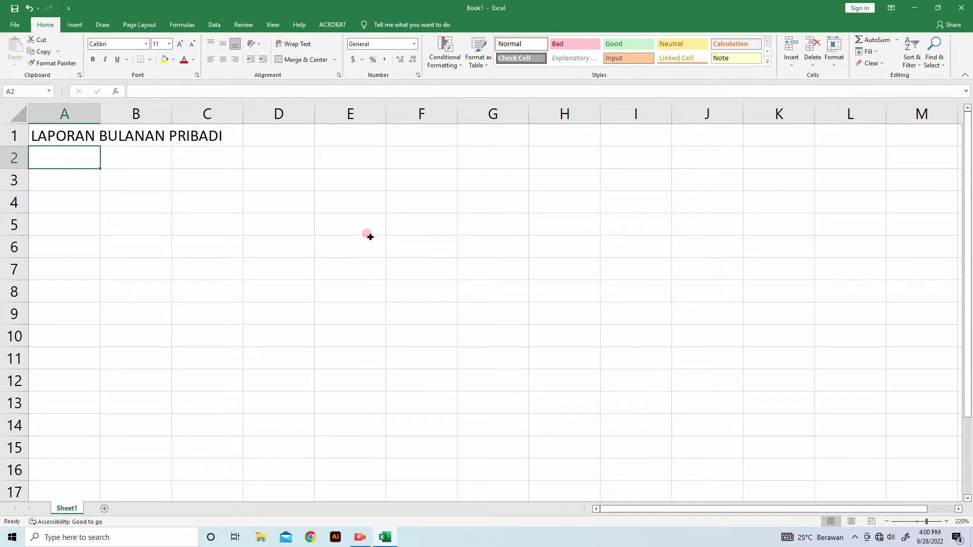
{"action": "key", "text": "Return"}
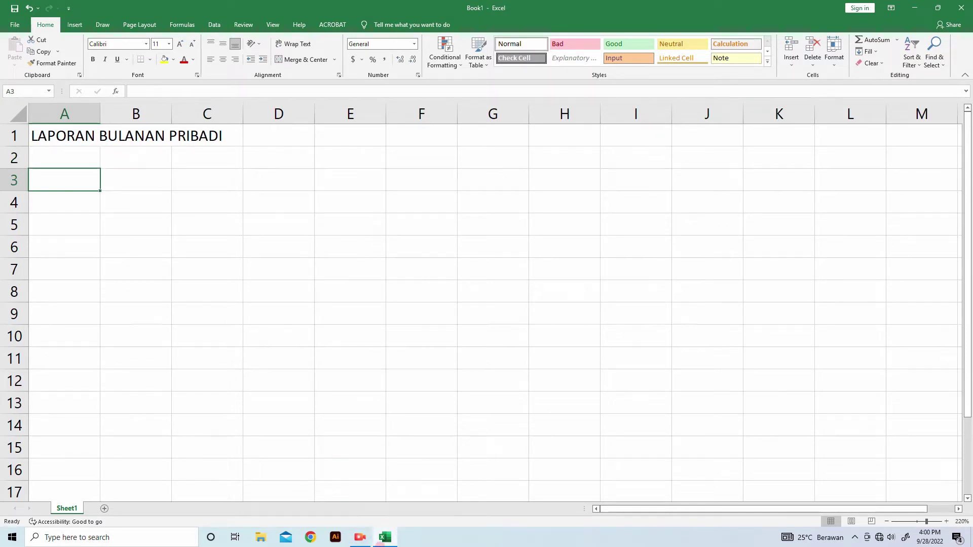
{"action": "left_click", "coordinate": [364, 539]}
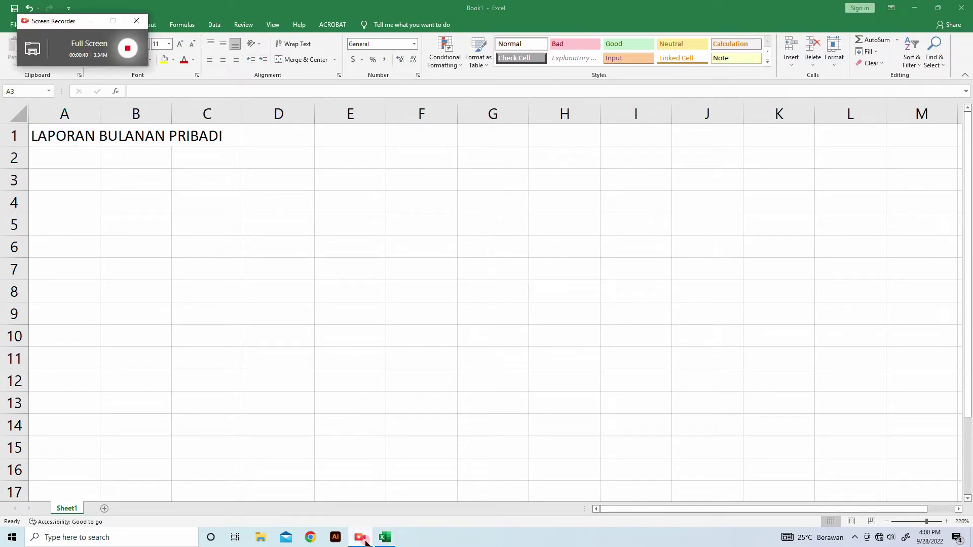
{"action": "left_click", "coordinate": [363, 539]}
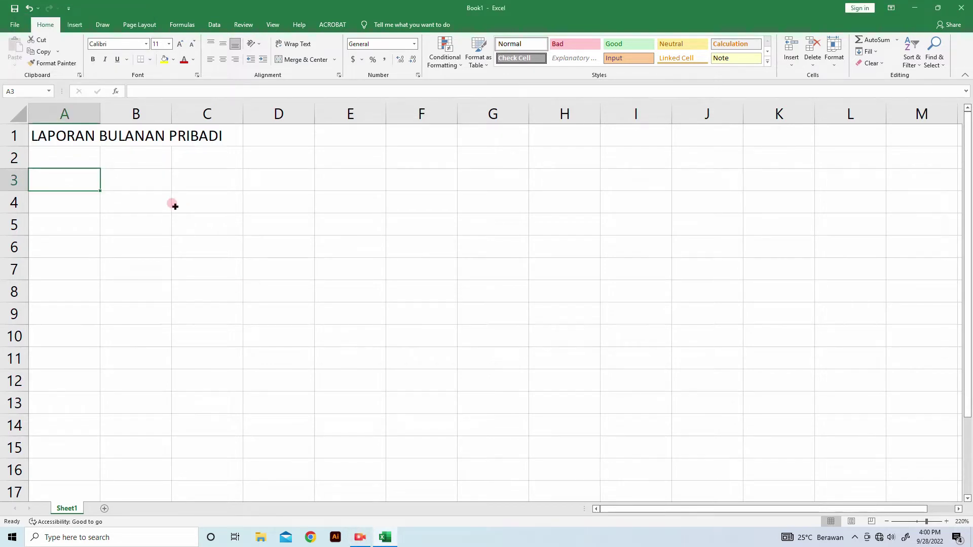
Enter the first three column headers "No", "Tanggal" and "Uraian" in cells A3 to C3.
{"action": "type", "text": "No"}
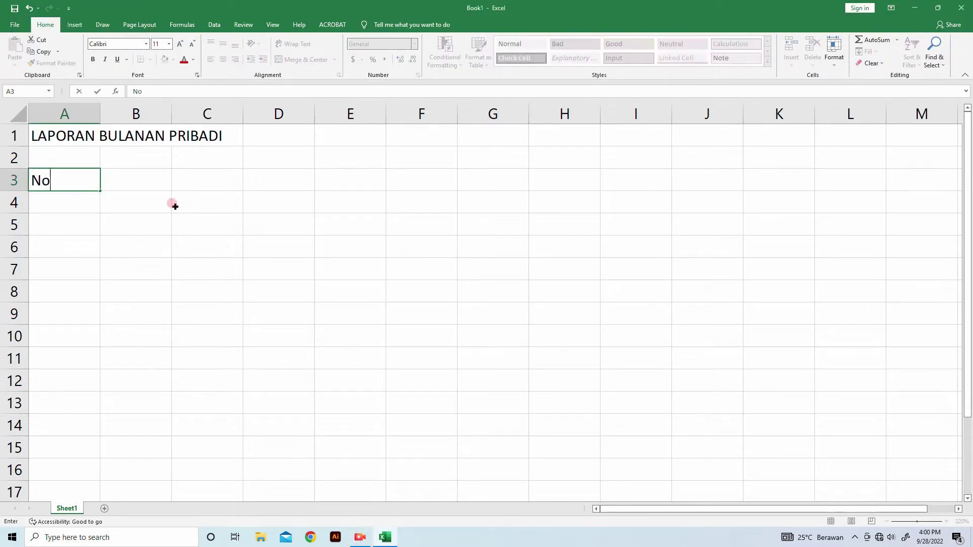
{"action": "key", "text": "Tab"}
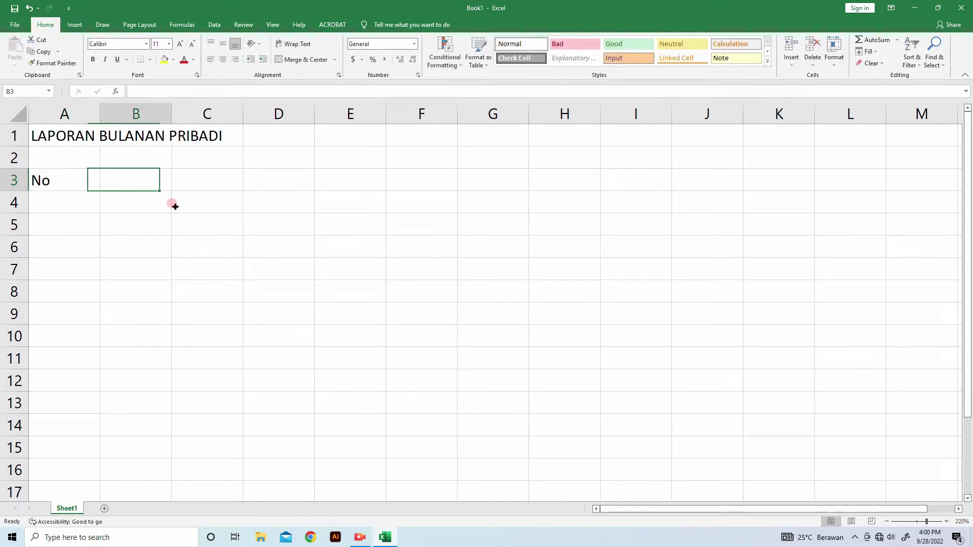
{"action": "type", "text": "Tab"}
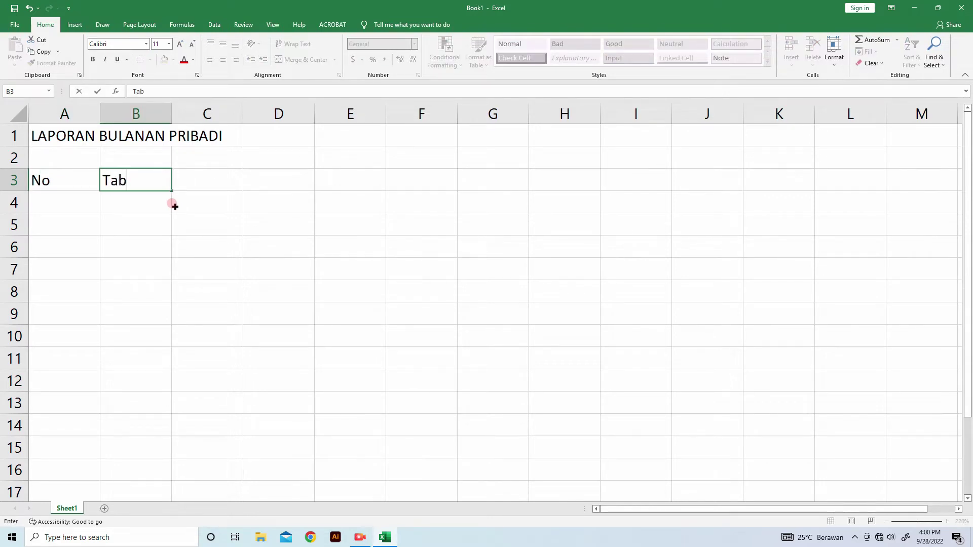
{"action": "key", "text": "BackSpace"}
{"action": "type", "text": "nggal"}
{"action": "key", "text": "Tab"}
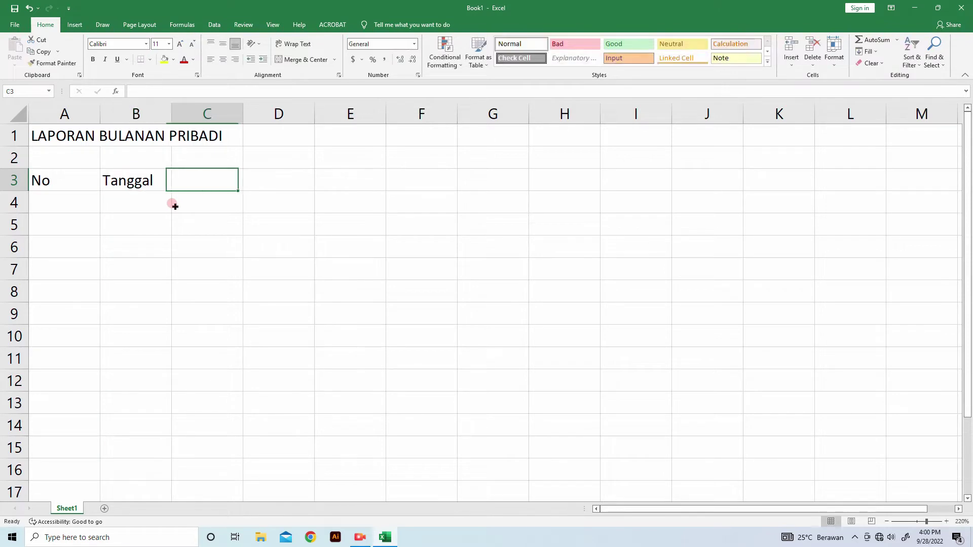
{"action": "type", "text": "Uraian"}
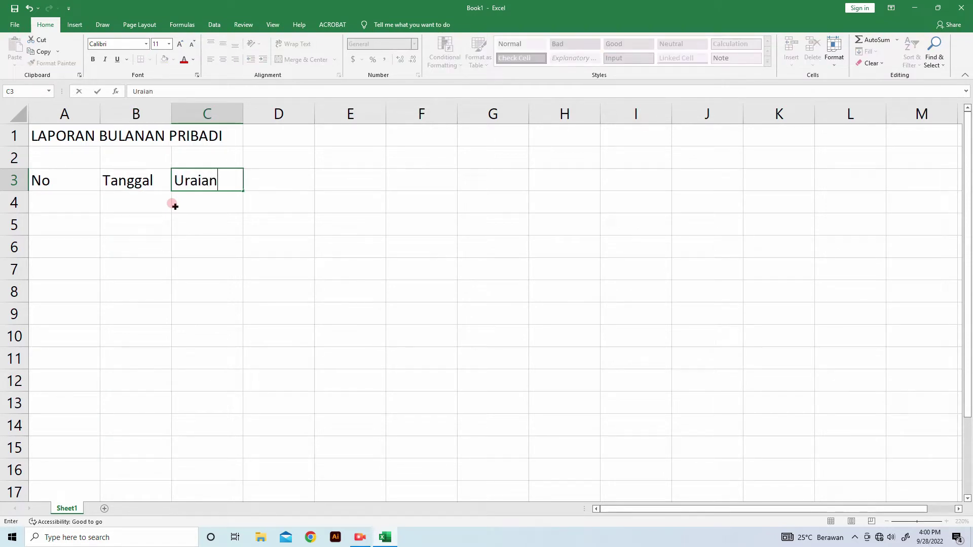
{"action": "key", "text": "Tab"}
Complete the header row with "Debet", "Kredit" and "Saldo" in cells D3 to F3.
{"action": "type", "text": "D"}
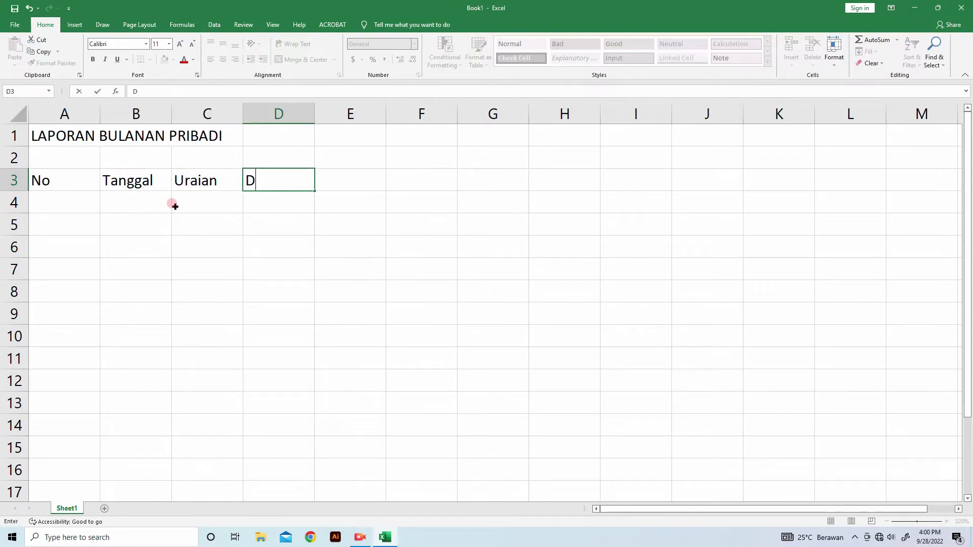
{"action": "type", "text": "ebet"}
{"action": "key", "text": "Tab"}
{"action": "type", "text": "Kred"}
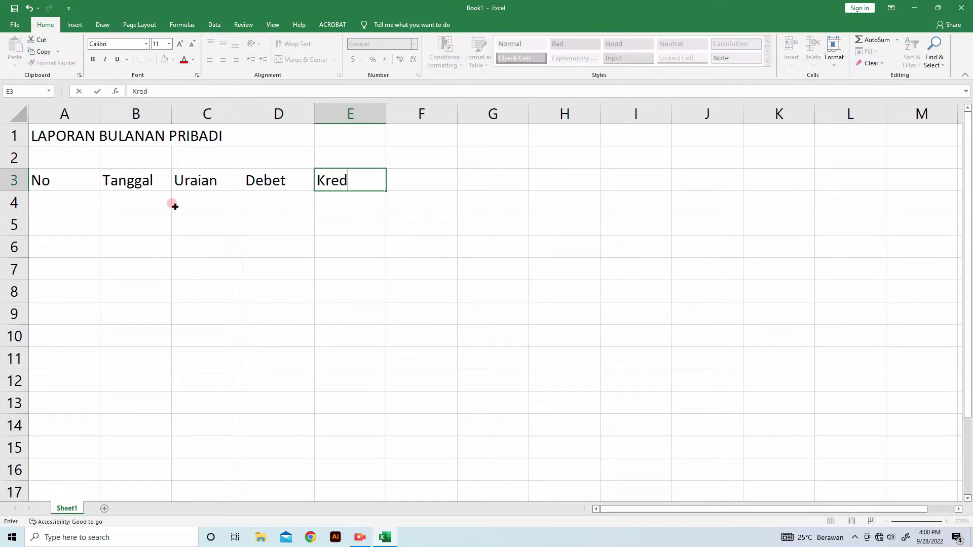
{"action": "key", "text": "Tab"}
{"action": "type", "text": "Sal"}
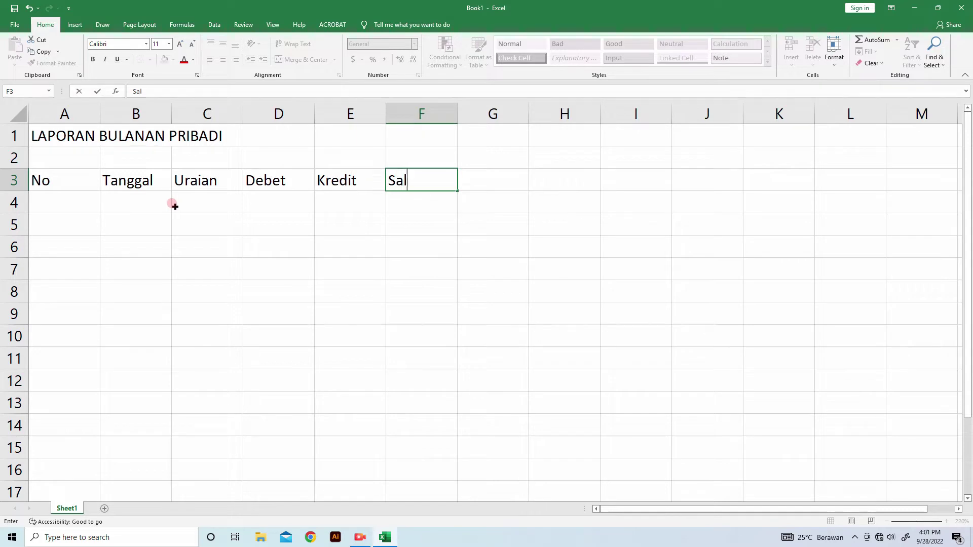
{"action": "type", "text": "do"}
Enter the row numbers 1, 2 and 3 under the No header in cells A4 to A6.
{"action": "left_click", "coordinate": [57, 199]}
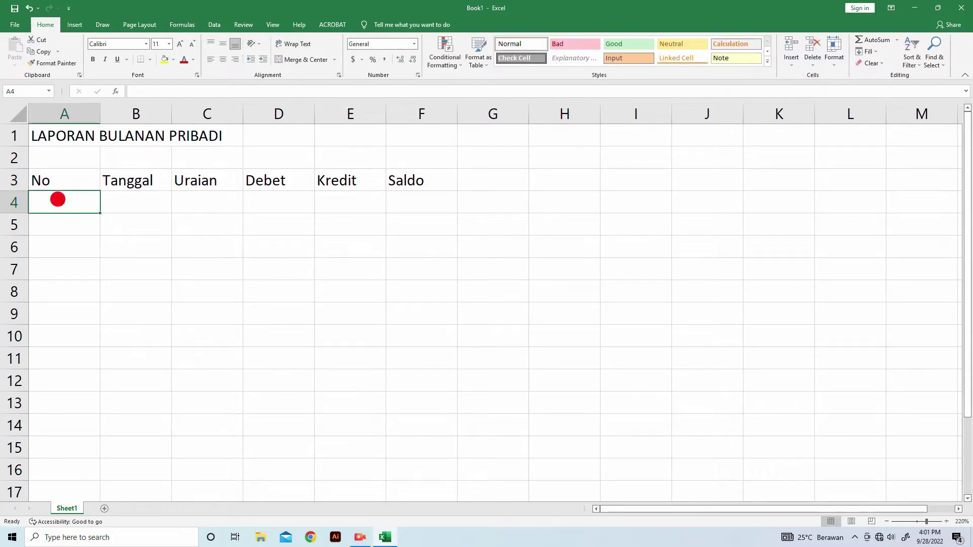
{"action": "type", "text": "1"}
{"action": "key", "text": "Return"}
{"action": "type", "text": "2"}
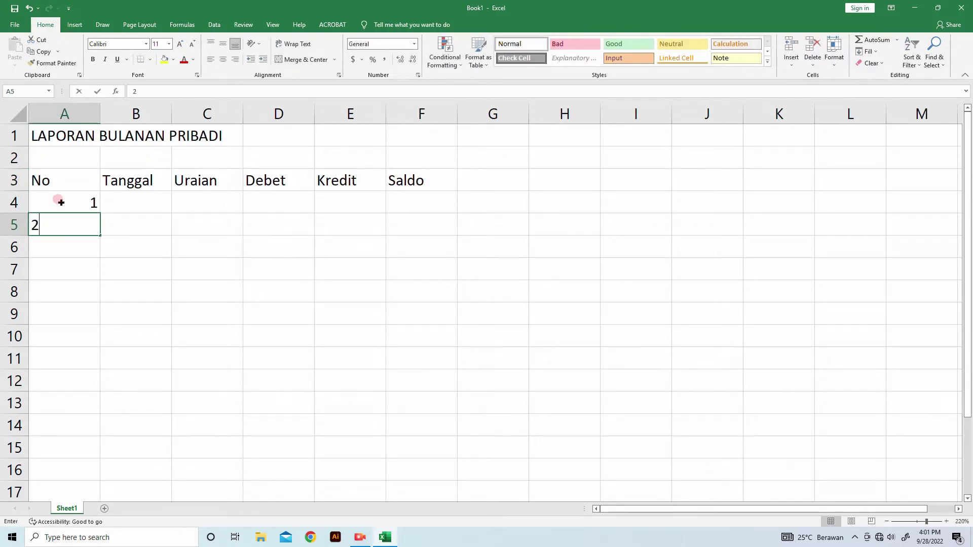
{"action": "key", "text": "Return"}
{"action": "type", "text": "3"}
{"action": "key", "text": "Return"}
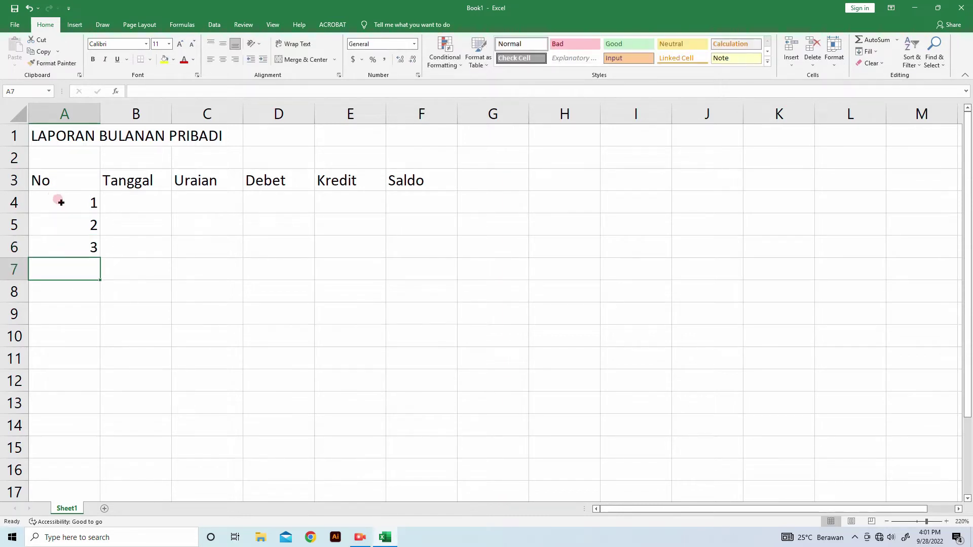
Auto-fill the numbering from cell A6 down to A35 as a series.
{"action": "left_click", "coordinate": [90, 240]}
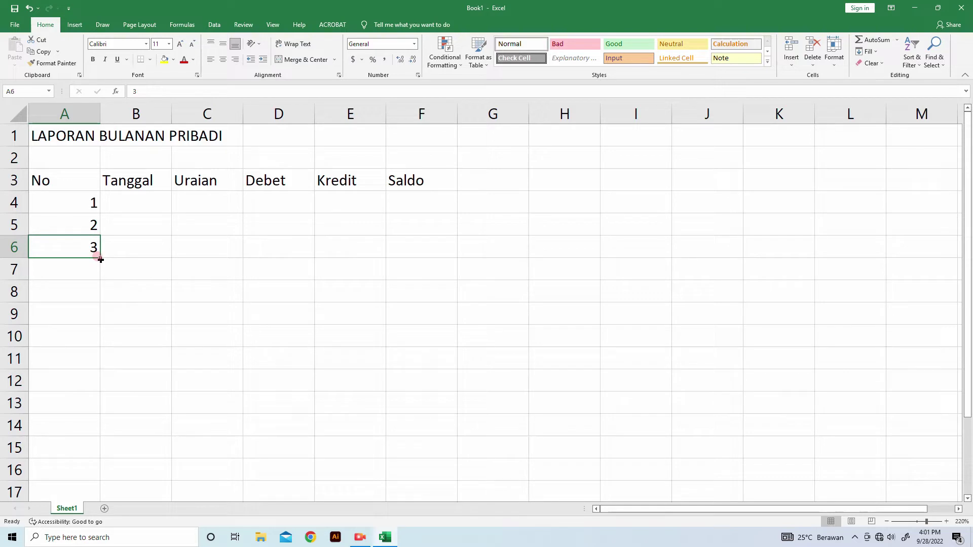
{"action": "left_click_drag", "start_coordinate": [102, 259], "coordinate": [78, 268]}
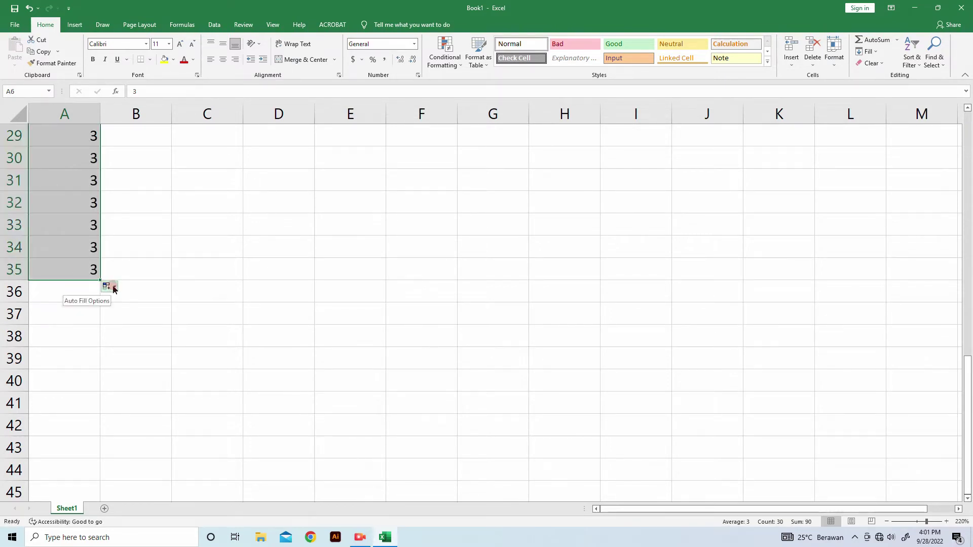
{"action": "left_click", "coordinate": [114, 289]}
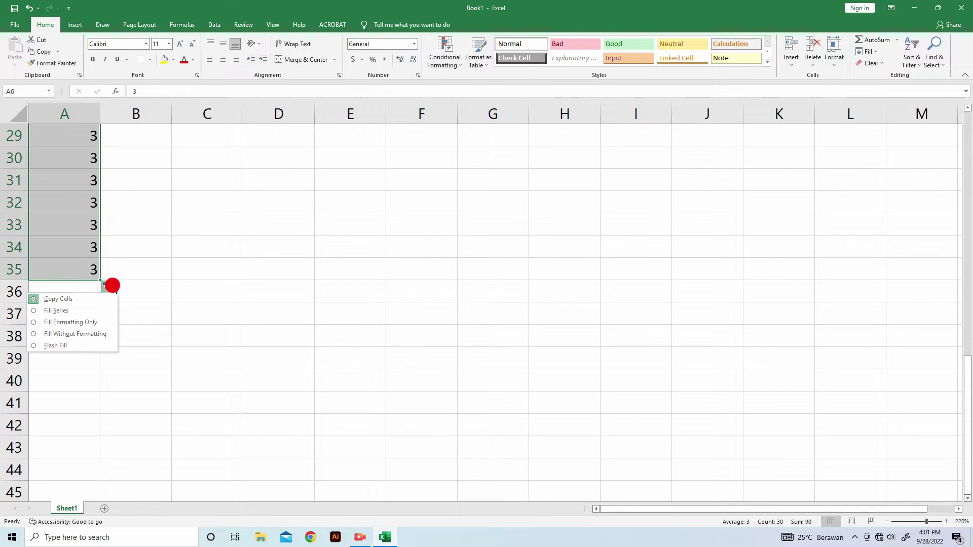
{"action": "left_click", "coordinate": [66, 310]}
Delete the surplus numbers 31 and 32 from cells A34 and A35.
{"action": "scroll", "coordinate": [56, 301], "scroll_direction": "down", "scroll_amount": 8}
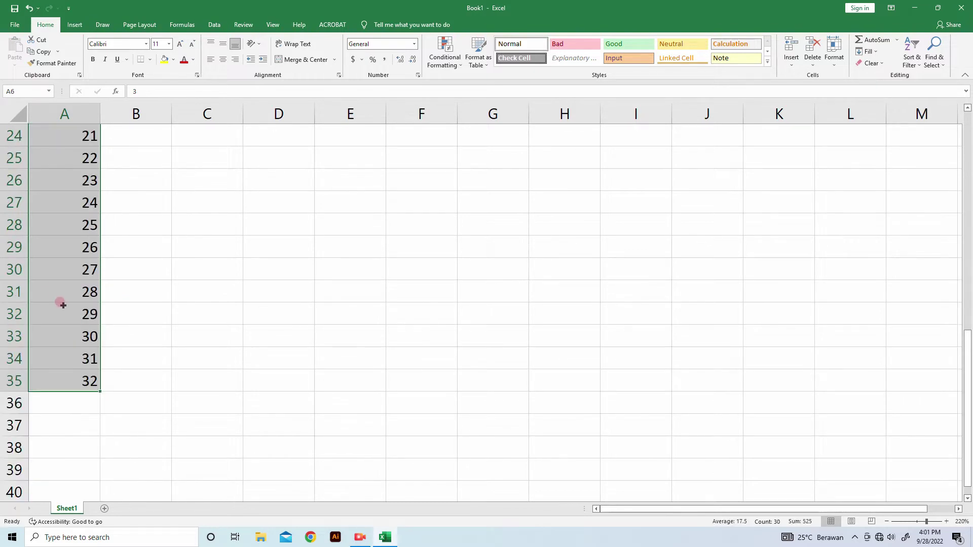
{"action": "left_click_drag", "start_coordinate": [77, 224], "coordinate": [81, 243]}
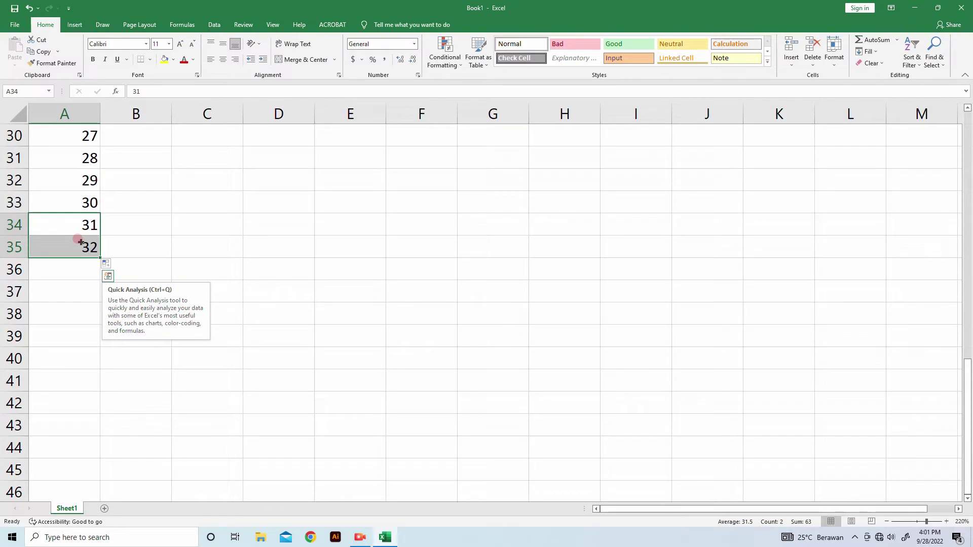
{"action": "key", "text": "Delete"}
{"action": "left_click", "coordinate": [188, 216]}
{"action": "scroll", "coordinate": [191, 217], "scroll_direction": "up", "scroll_amount": 10}
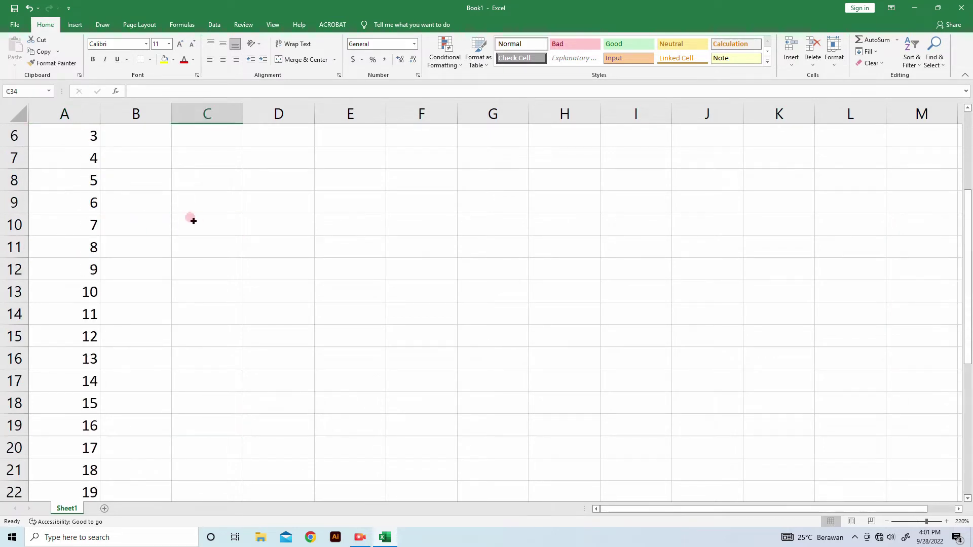
Enter the date "1 Agustus 2022" in cell B4 and widen column B to fit it.
{"action": "left_click", "coordinate": [79, 195]}
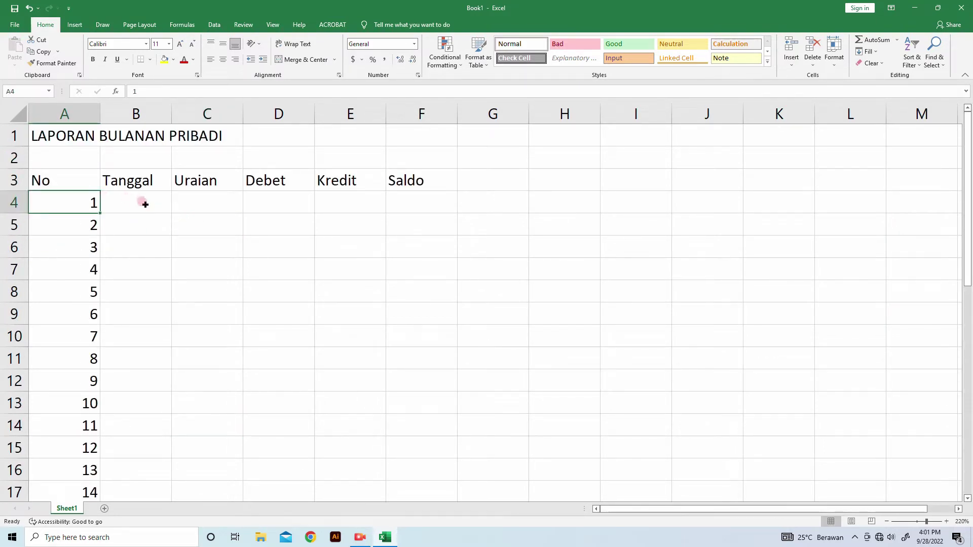
{"action": "left_click", "coordinate": [142, 201]}
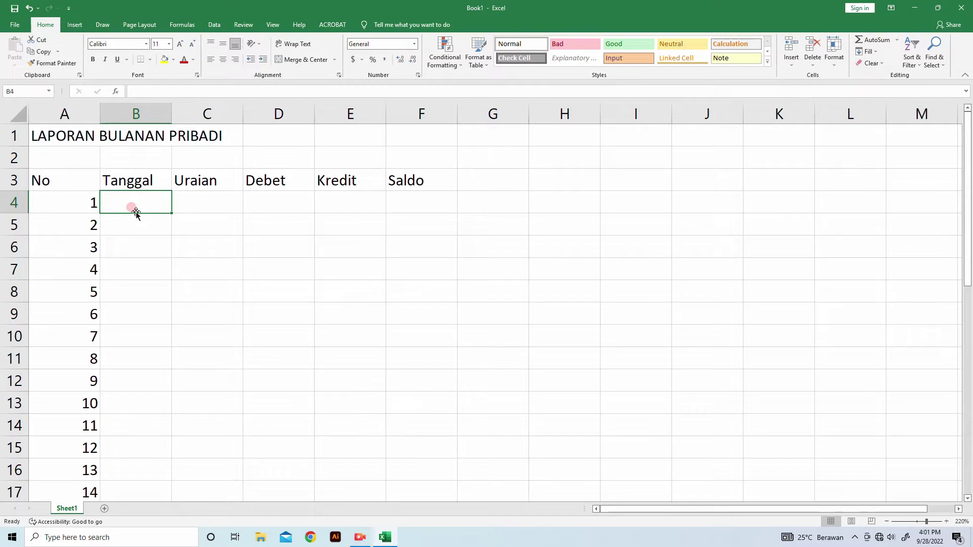
{"action": "type", "text": "1"}
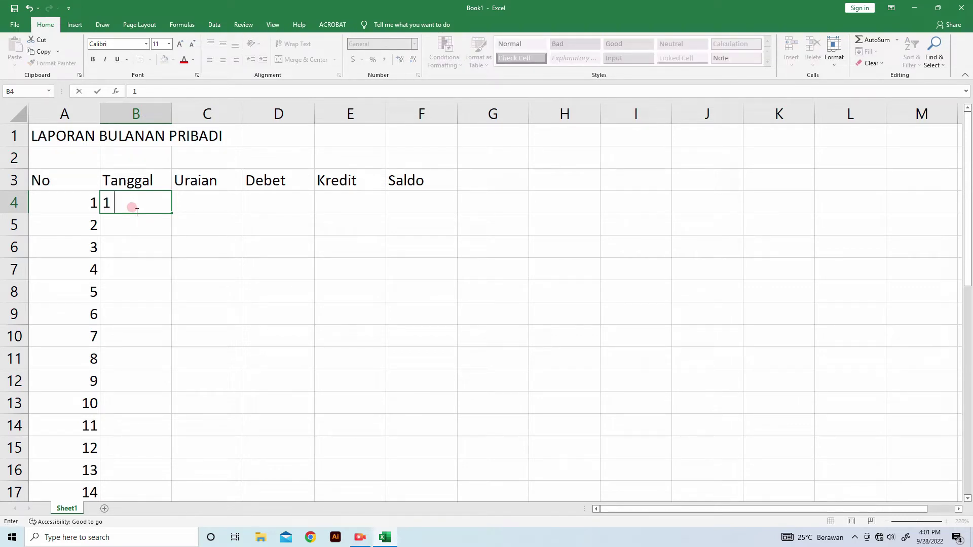
{"action": "type", "text": " Agustus 202"}
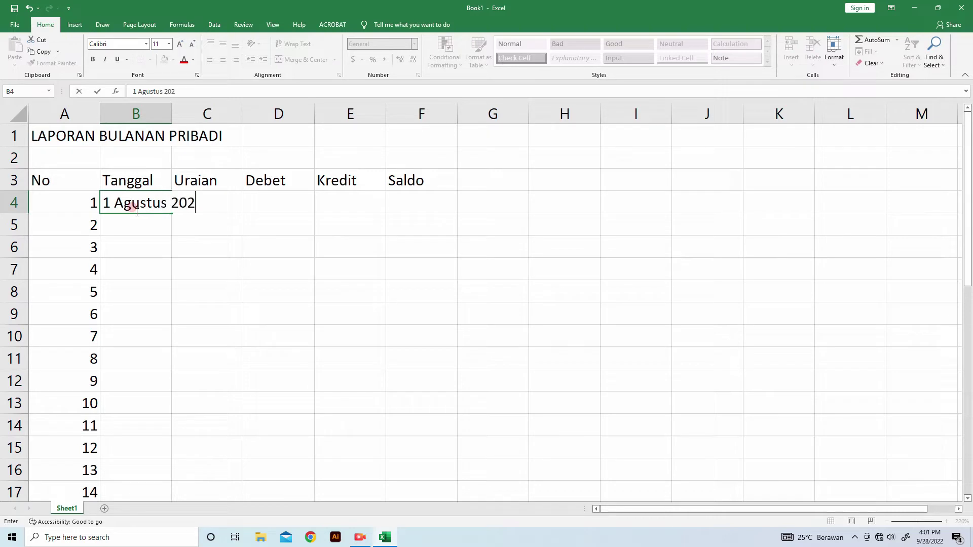
{"action": "type", "text": "2"}
{"action": "key", "text": "Return"}
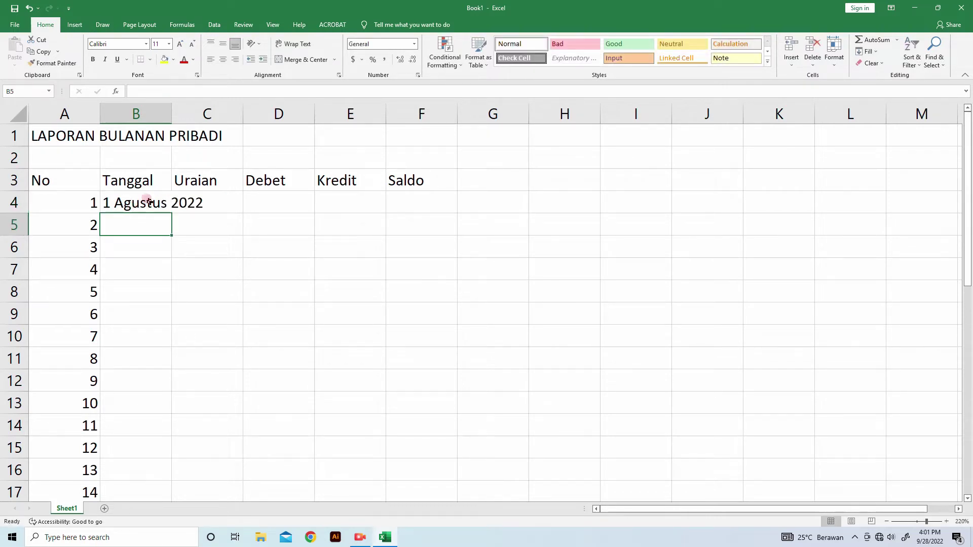
{"action": "left_click", "coordinate": [146, 198]}
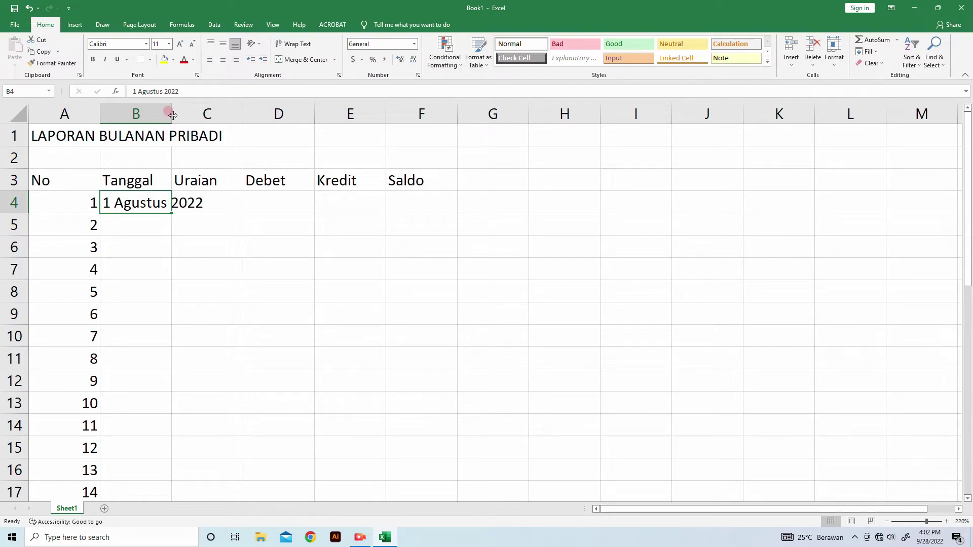
{"action": "left_click_drag", "start_coordinate": [172, 116], "coordinate": [205, 125]}
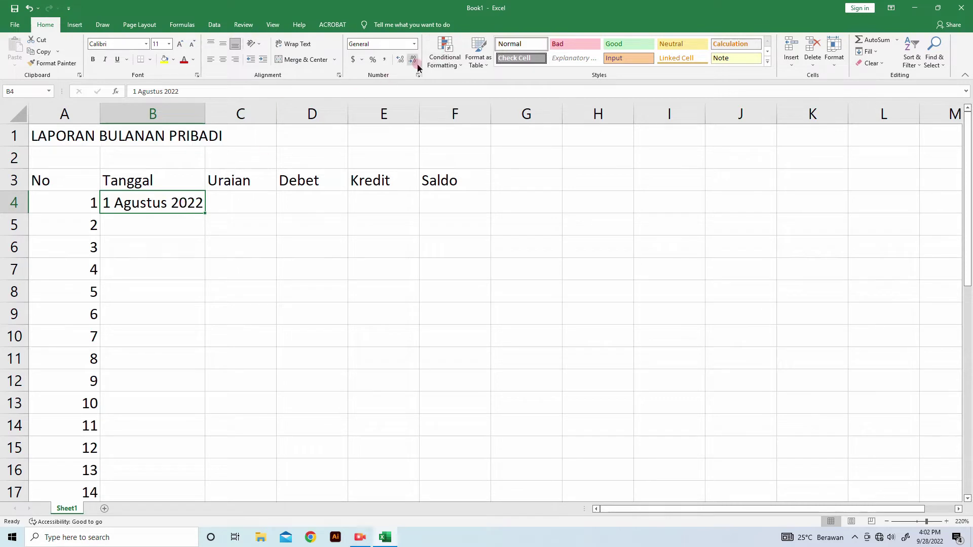
Apply the Short Date number format to cell B4.
{"action": "left_click", "coordinate": [413, 46]}
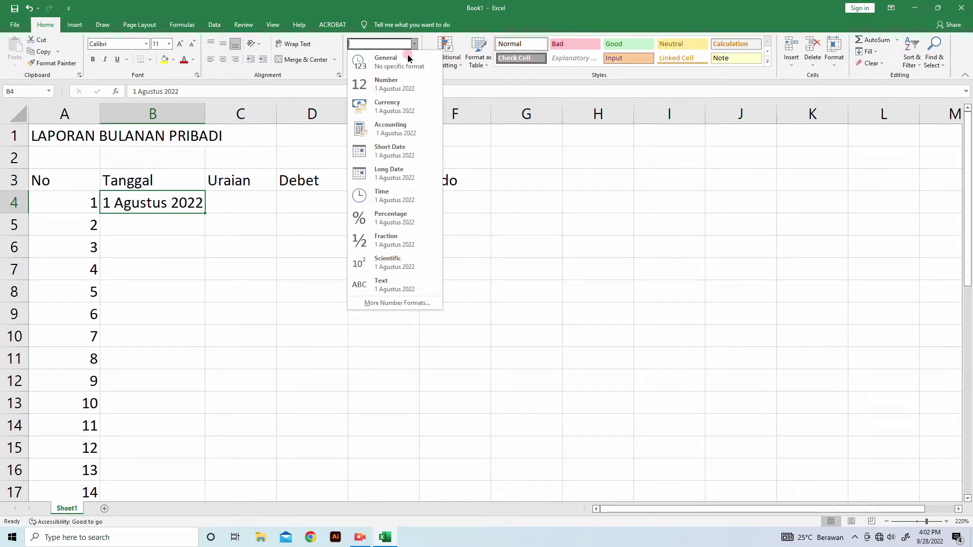
{"action": "left_click", "coordinate": [387, 151]}
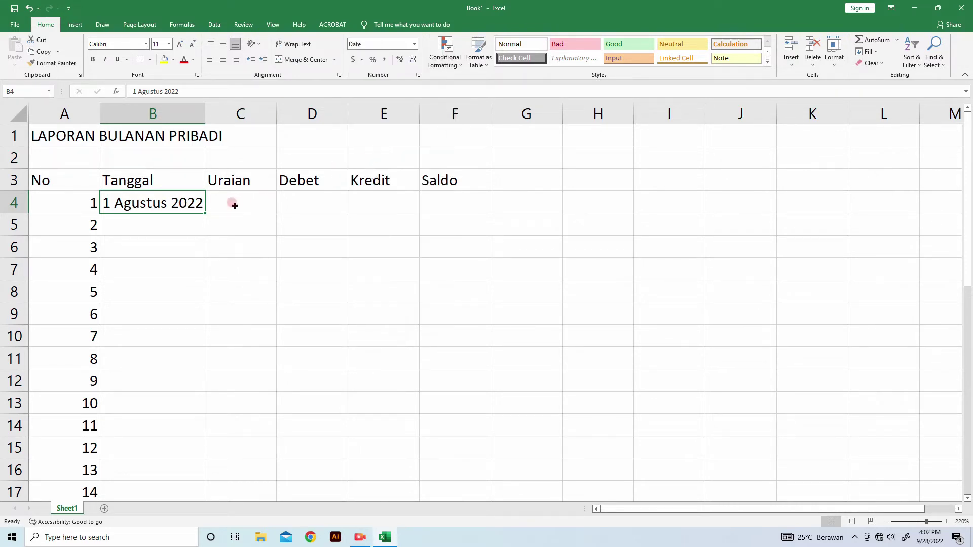
{"action": "left_click", "coordinate": [174, 218]}
{"action": "left_click", "coordinate": [174, 203]}
{"action": "left_click", "coordinate": [413, 44]}
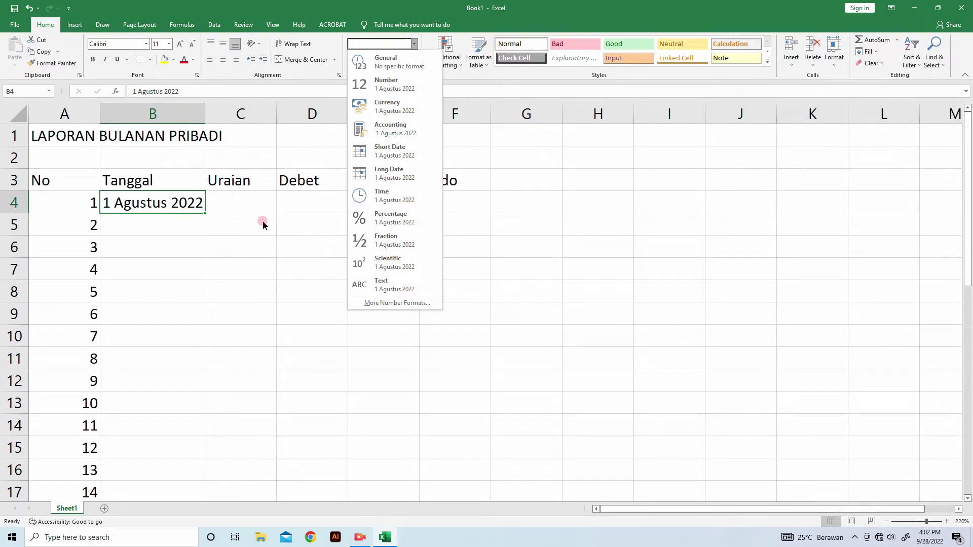
{"action": "left_click", "coordinate": [192, 210]}
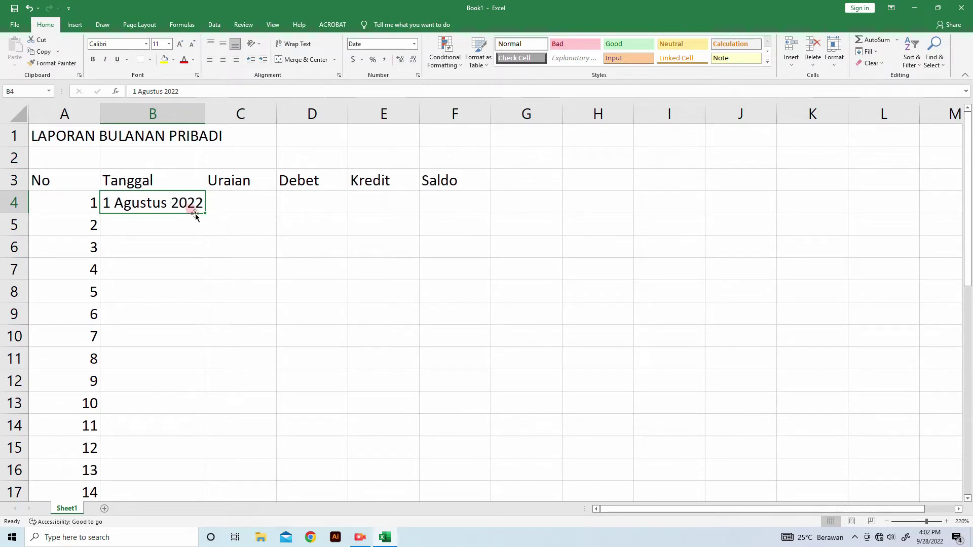
Auto-fill the dates from cell B4 down to B33 and compare August and September 2022 in the system calendar.
{"action": "left_click_drag", "start_coordinate": [199, 212], "coordinate": [198, 449]}
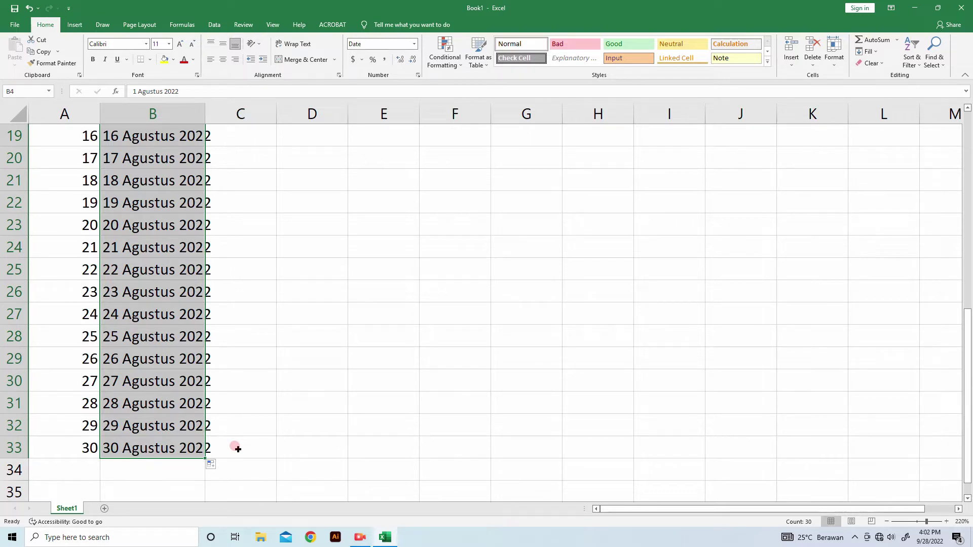
{"action": "left_click", "coordinate": [933, 542]}
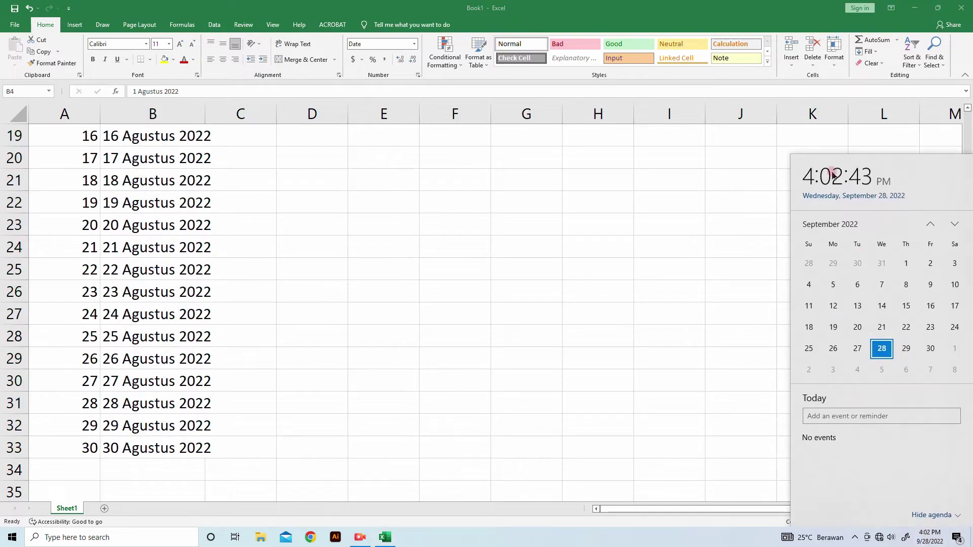
{"action": "left_click", "coordinate": [929, 223]}
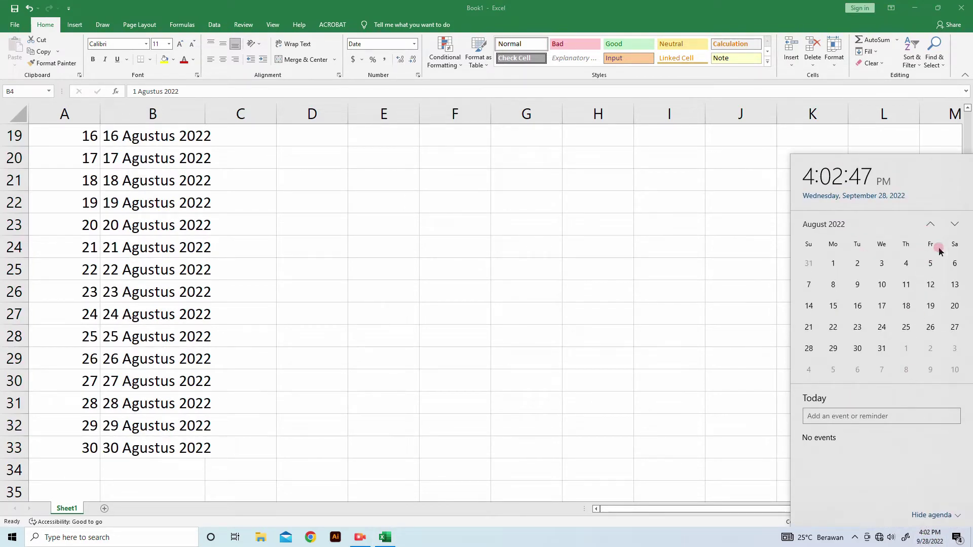
{"action": "left_click", "coordinate": [953, 222]}
{"action": "left_click", "coordinate": [504, 362]}
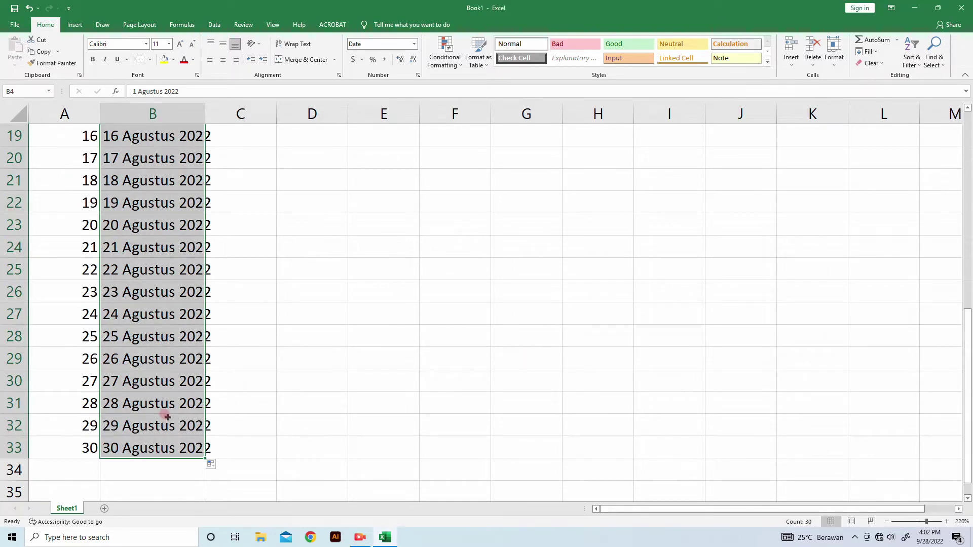
Change the date in cell B4 to "1 September 2022".
{"action": "scroll", "coordinate": [162, 405], "scroll_direction": "up", "scroll_amount": 6}
{"action": "left_click", "coordinate": [150, 192]}
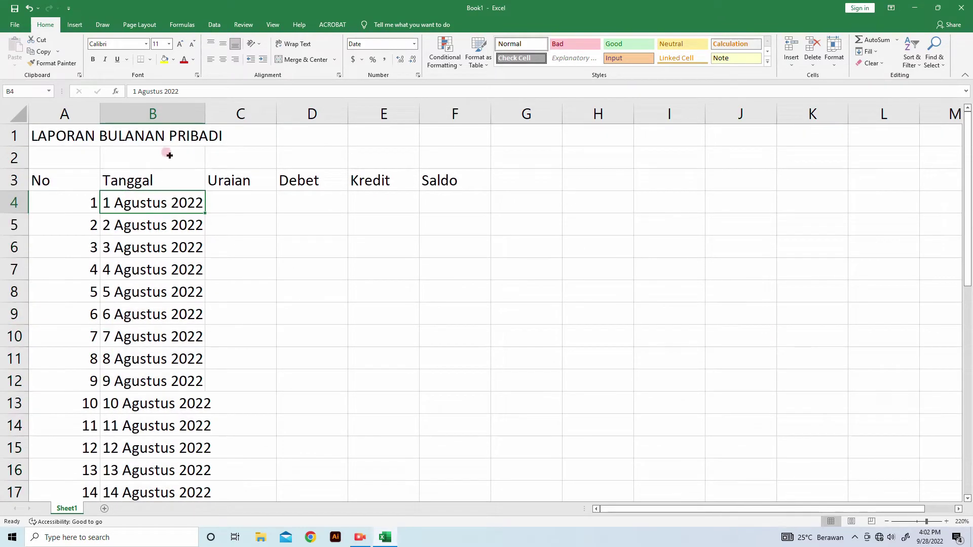
{"action": "left_click", "coordinate": [156, 91]}
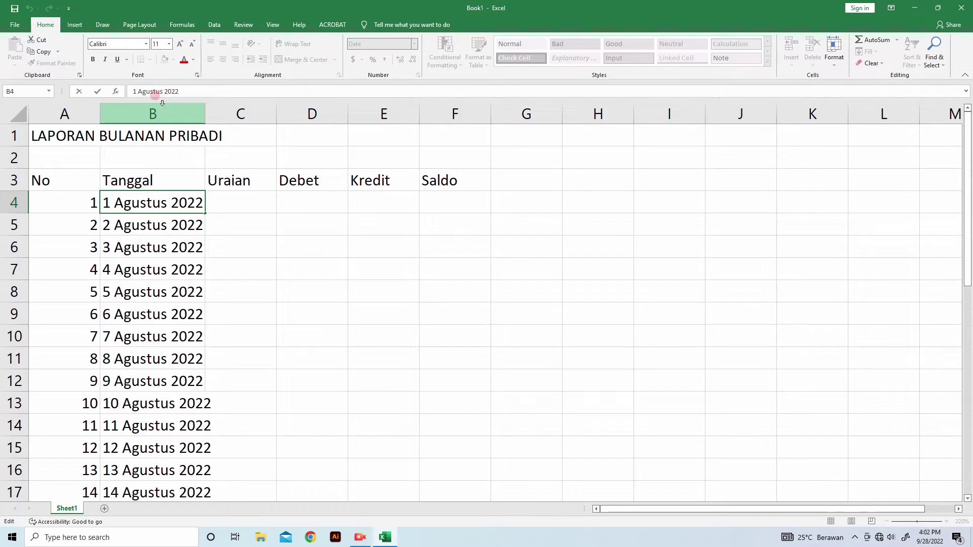
{"action": "key", "text": "BackSpace"}
{"action": "key", "text": "BackSpace"}
{"action": "key", "text": "BackSpace"}
{"action": "key", "text": "BackSpace"}
{"action": "key", "text": "BackSpace"}
{"action": "key", "text": "BackSpace"}
{"action": "key", "text": "BackSpace"}
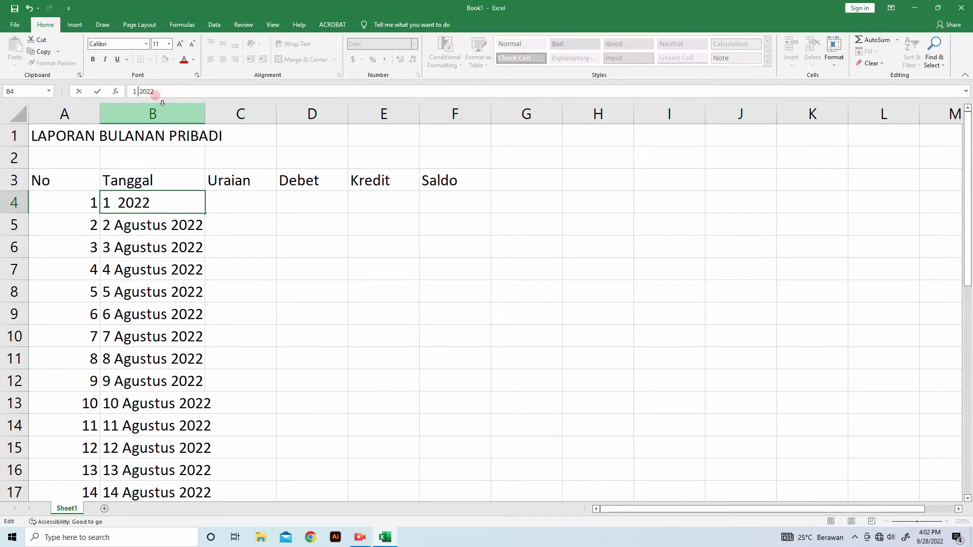
{"action": "type", "text": "Sep"}
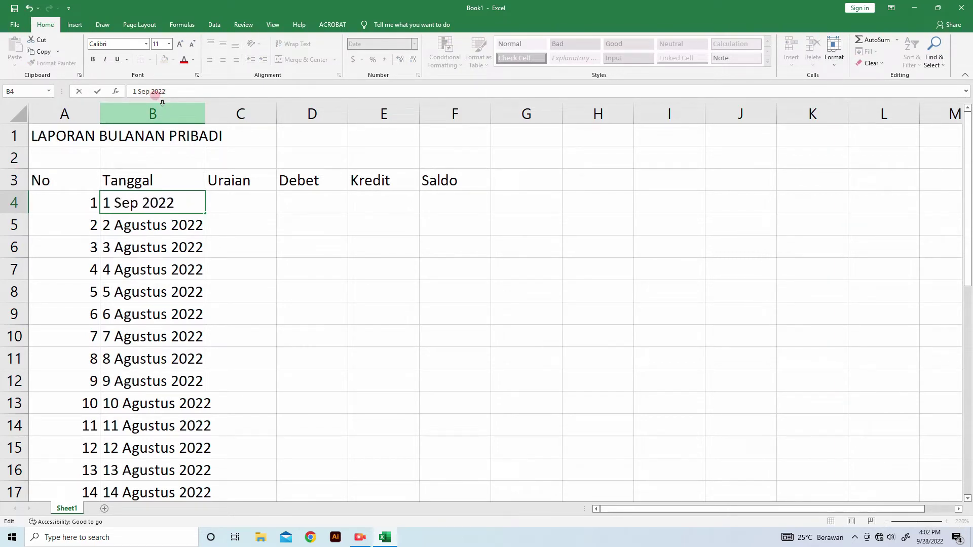
{"action": "type", "text": "tember"}
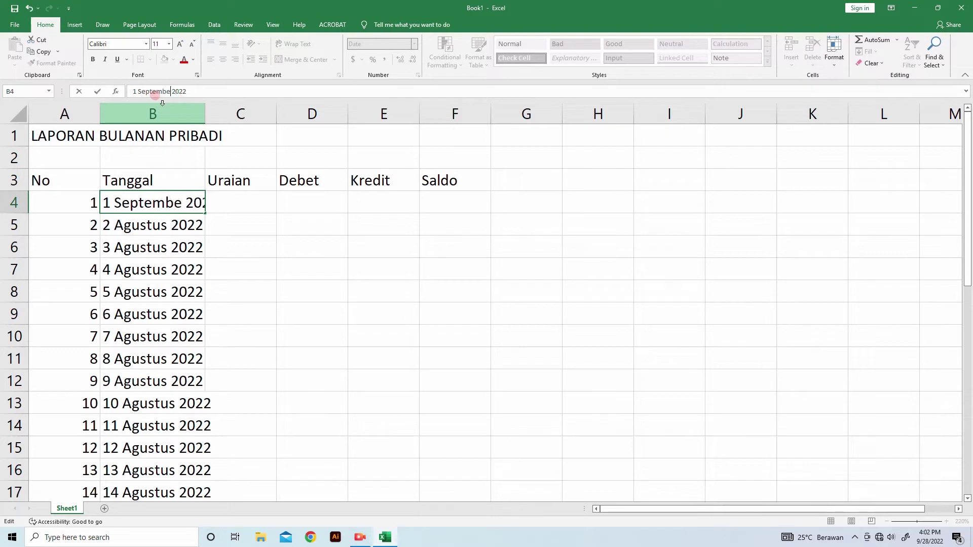
{"action": "key", "text": "Return"}
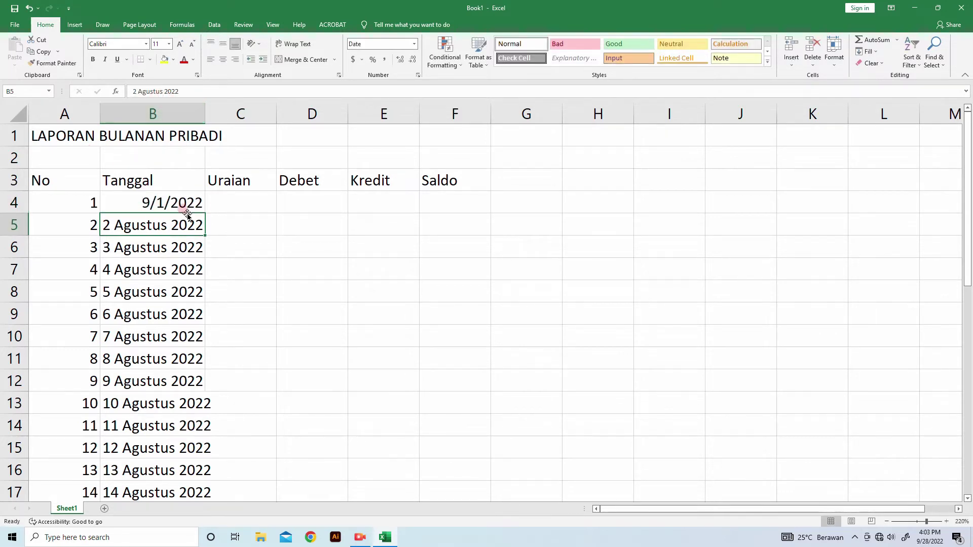
Auto-fill the September dates from cell B4 down to B33.
{"action": "left_click", "coordinate": [174, 202]}
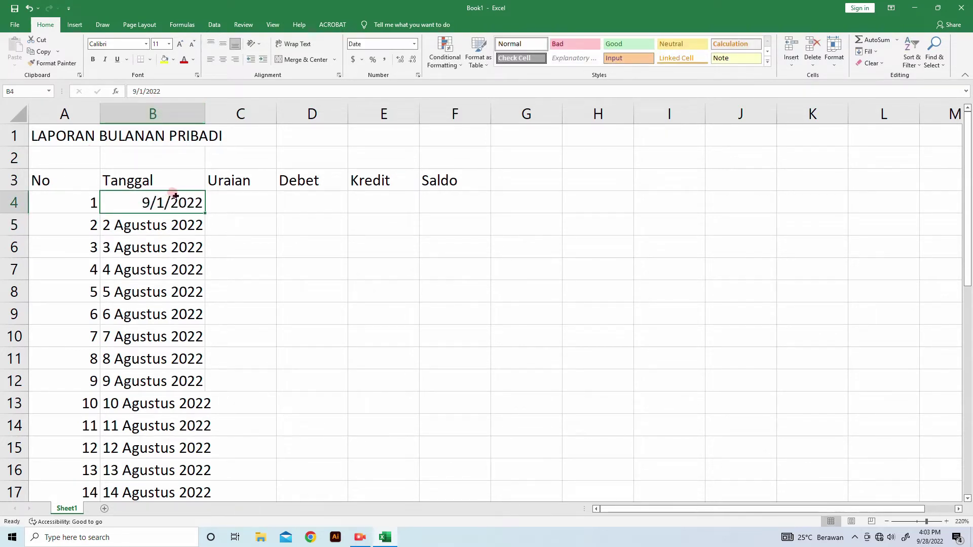
{"action": "left_click_drag", "start_coordinate": [209, 212], "coordinate": [202, 454]}
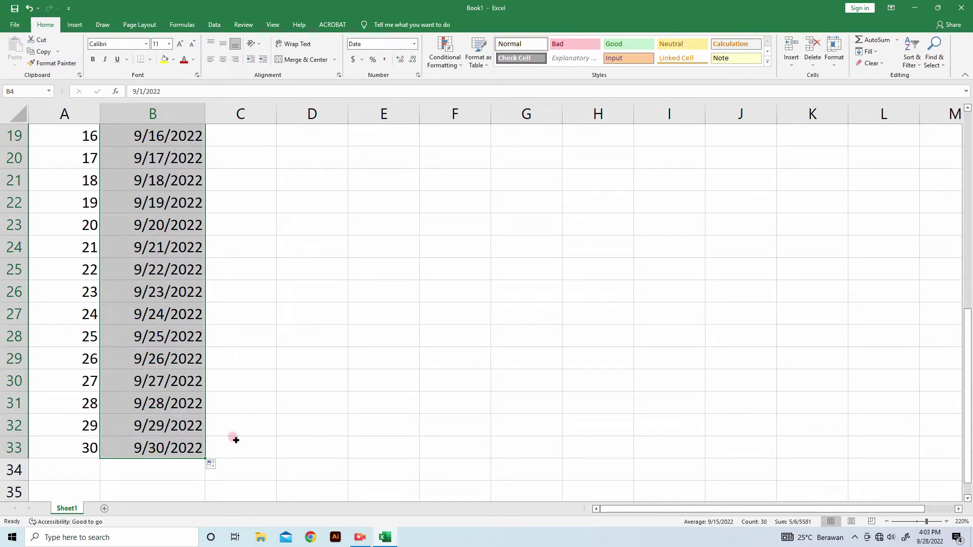
{"action": "scroll", "coordinate": [191, 403], "scroll_direction": "up", "scroll_amount": 6}
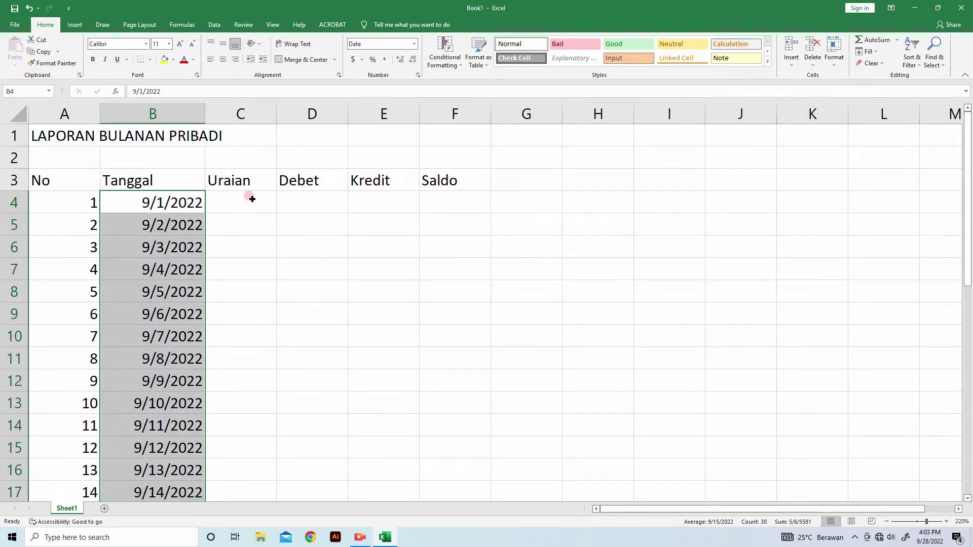
Enter "Jatah bulanan" in cell C4 and widen column C to fit it.
{"action": "left_click", "coordinate": [248, 200]}
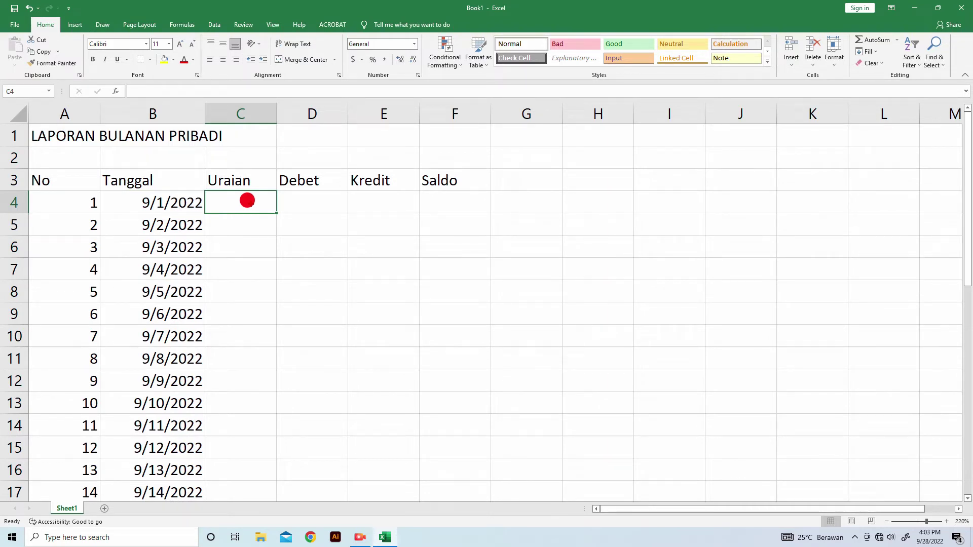
{"action": "type", "text": "Jat"}
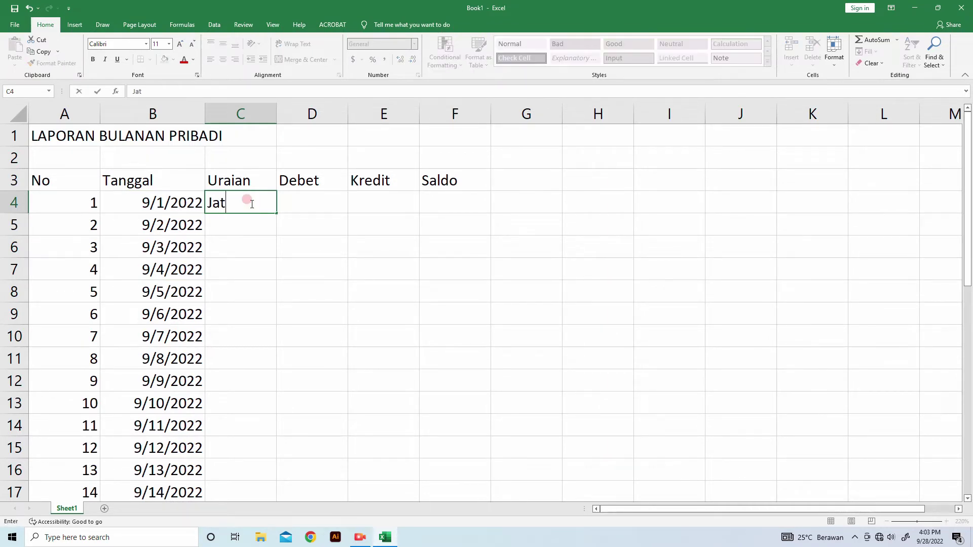
{"action": "type", "text": "ah bulanan"}
{"action": "key", "text": "Tab"}
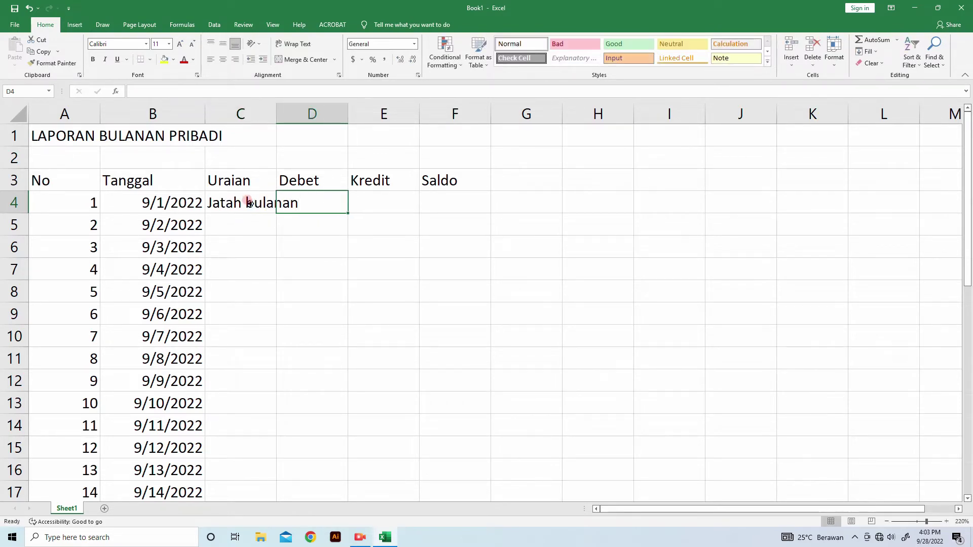
{"action": "left_click", "coordinate": [249, 203]}
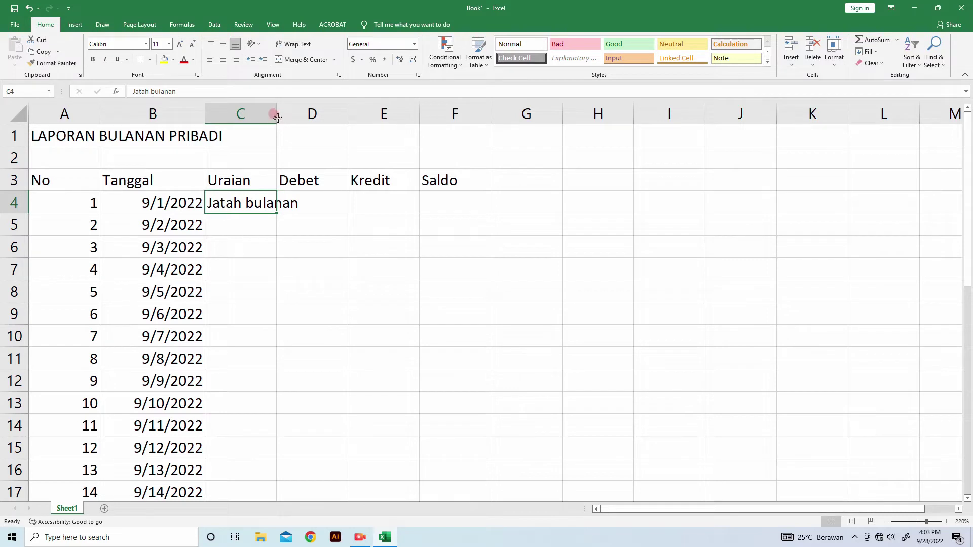
{"action": "left_click_drag", "start_coordinate": [274, 116], "coordinate": [302, 120]}
Enter 2500000 as the Debet amount in cell D4.
{"action": "left_click", "coordinate": [341, 199]}
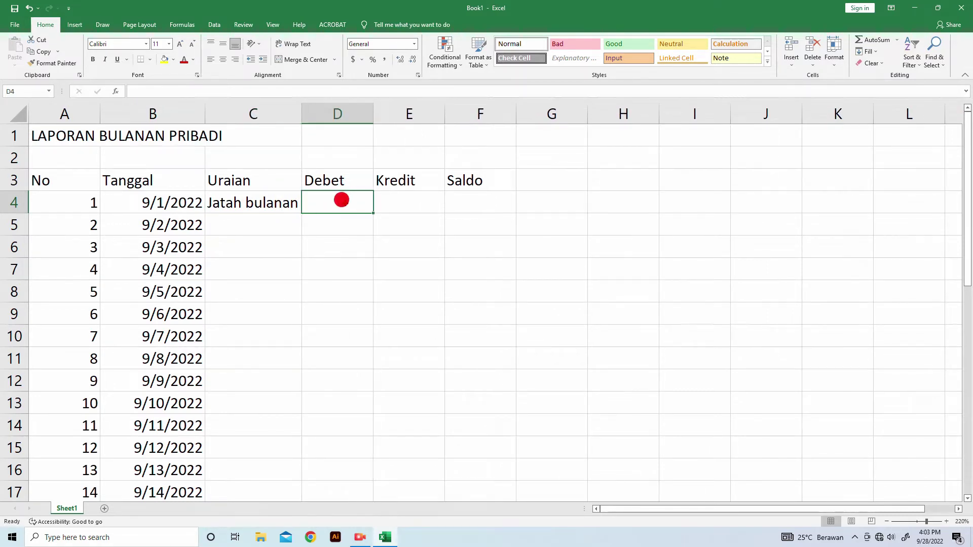
{"action": "type", "text": "2500"}
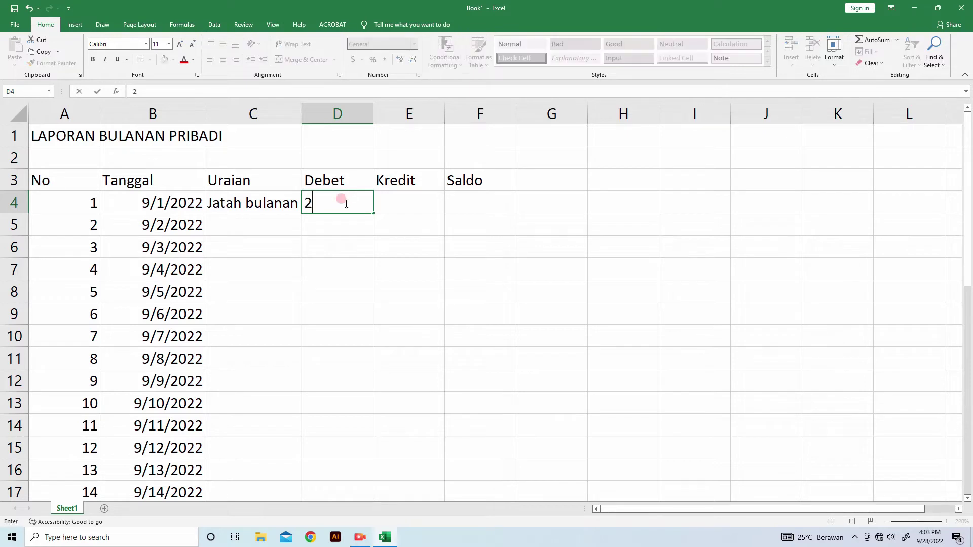
{"action": "type", "text": "0"}
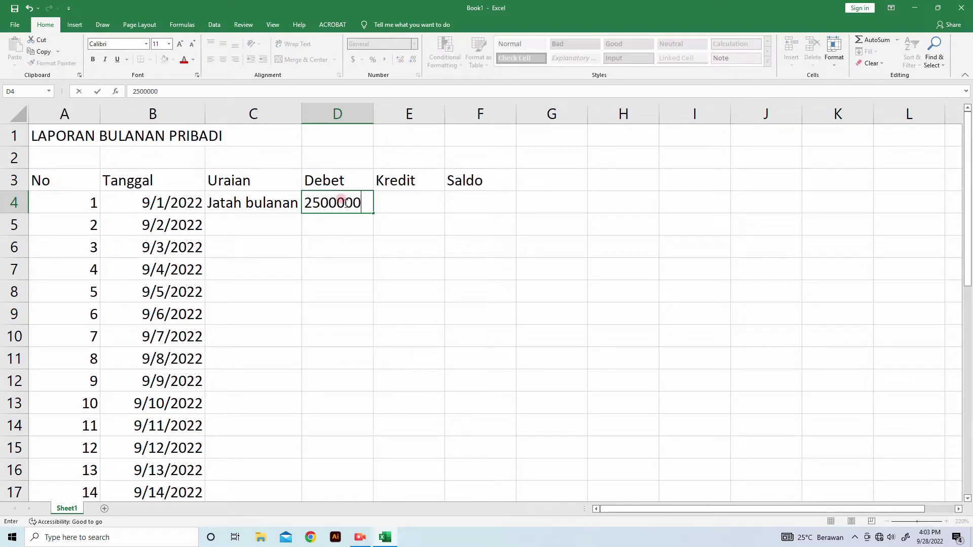
{"action": "key", "text": "Tab"}
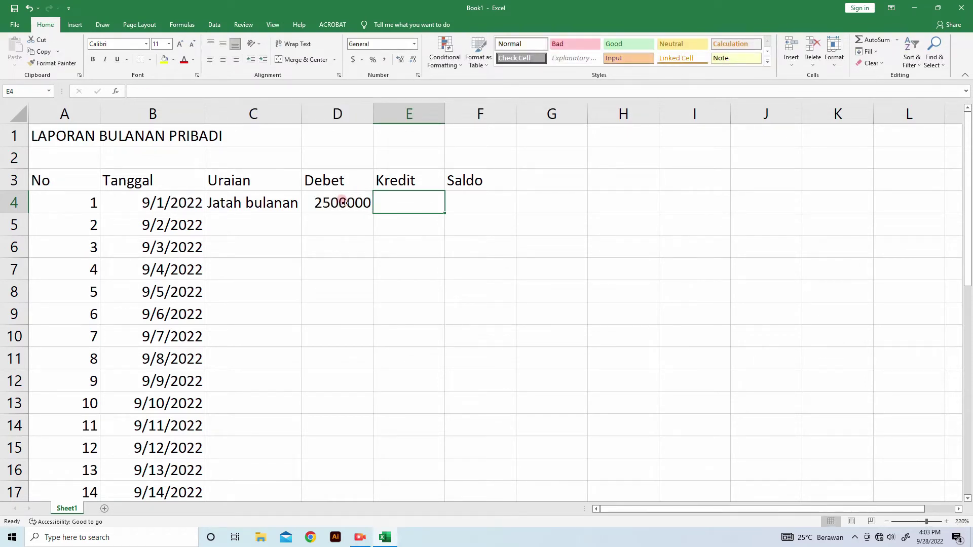
Apply the Accounting number format to the Debet, Kredit and Saldo cells from row 4 down through the dated rows.
{"action": "left_click", "coordinate": [342, 201]}
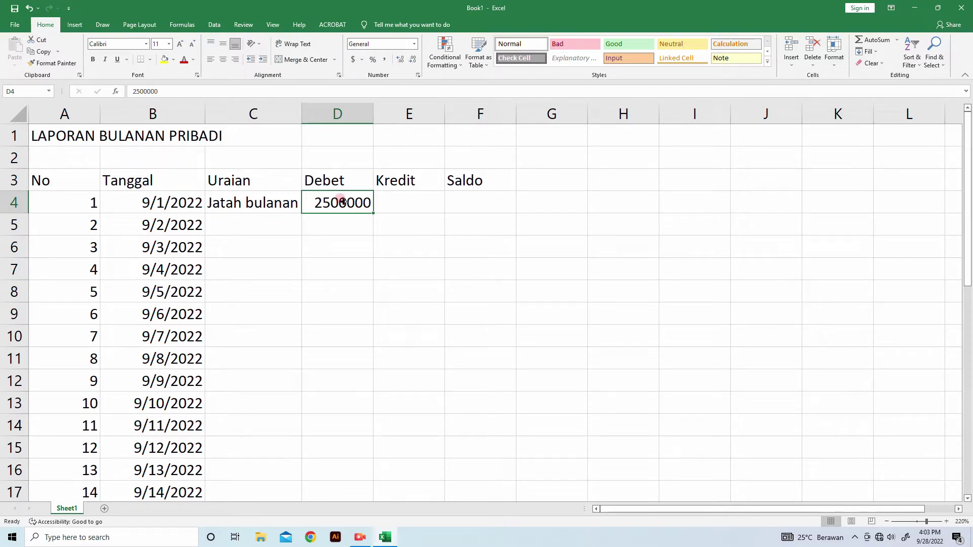
{"action": "left_click_drag", "start_coordinate": [345, 201], "coordinate": [461, 447]}
{"action": "scroll", "coordinate": [456, 395], "scroll_direction": "up", "scroll_amount": 6}
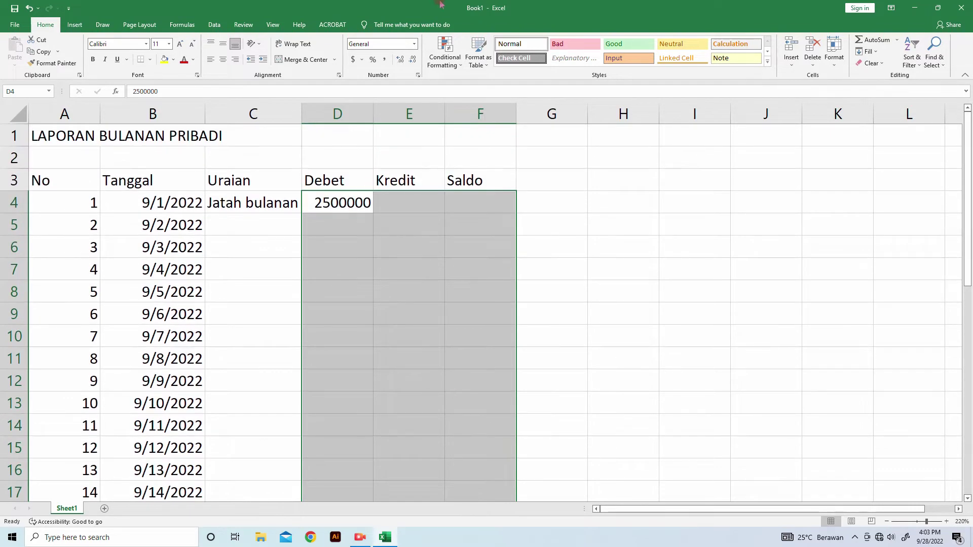
{"action": "left_click", "coordinate": [415, 44]}
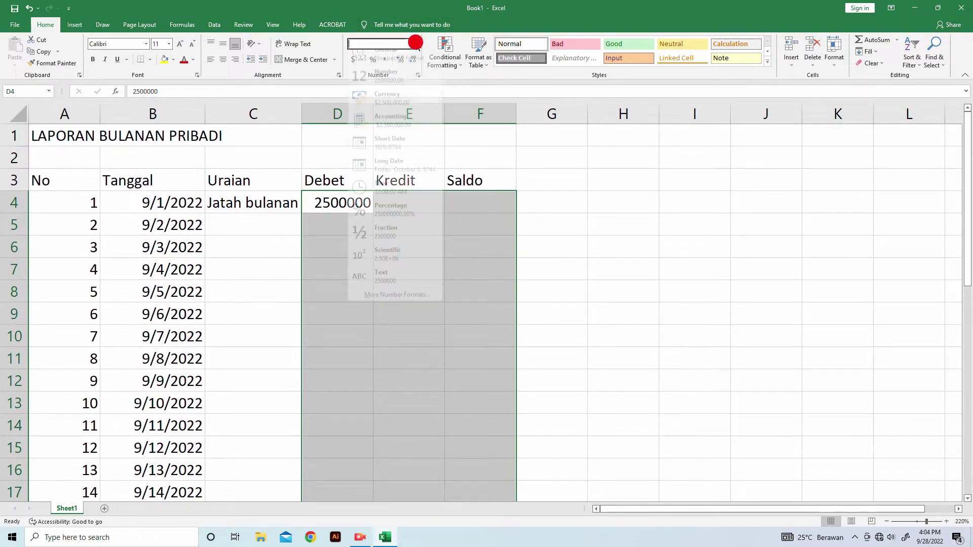
{"action": "left_click", "coordinate": [413, 133]}
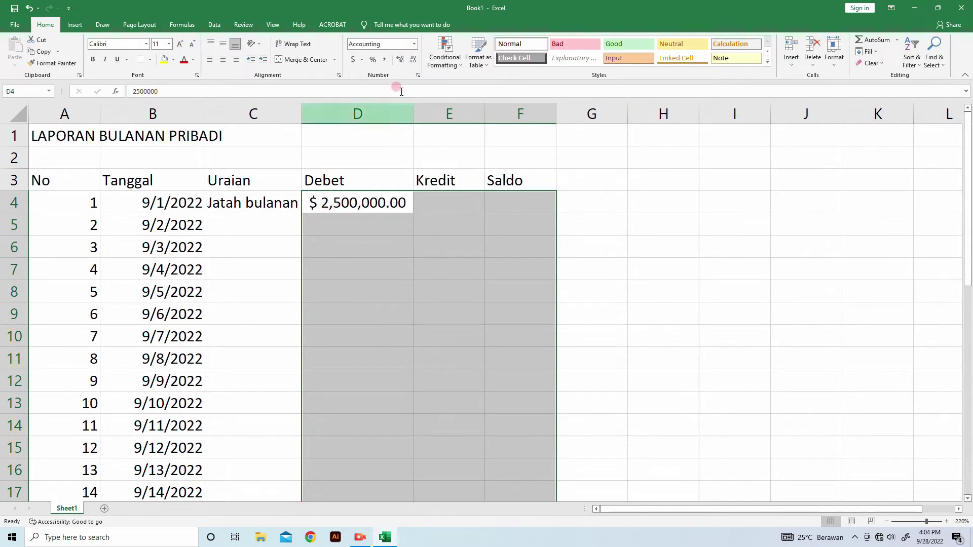
Set the currency symbol of the selected Accounting cells to "Rp Indonesian".
{"action": "left_click", "coordinate": [414, 44]}
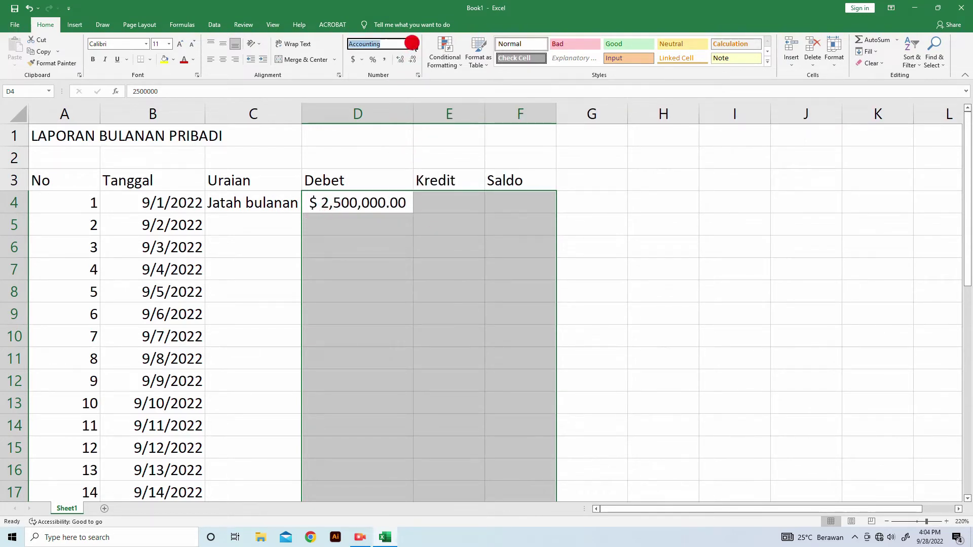
{"action": "left_click", "coordinate": [392, 303]}
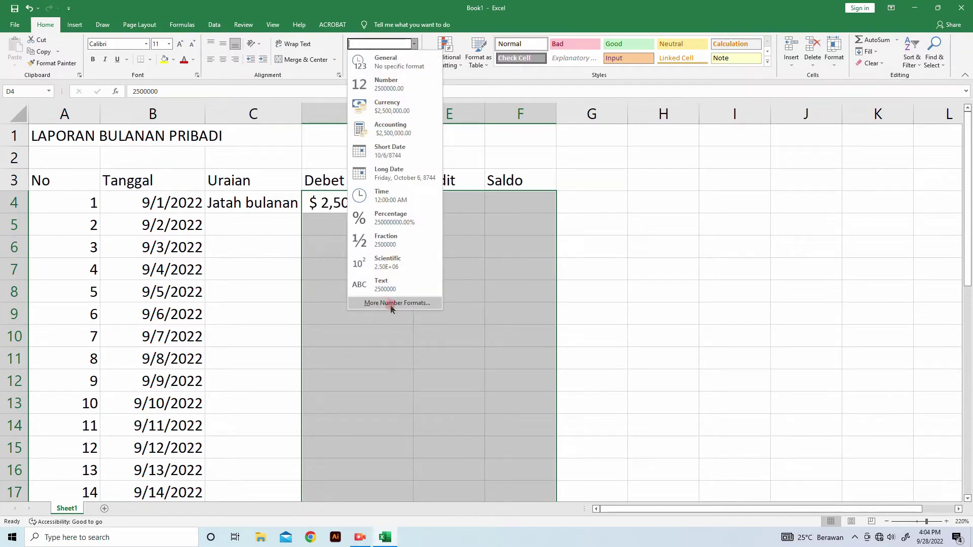
{"action": "left_click", "coordinate": [392, 303]}
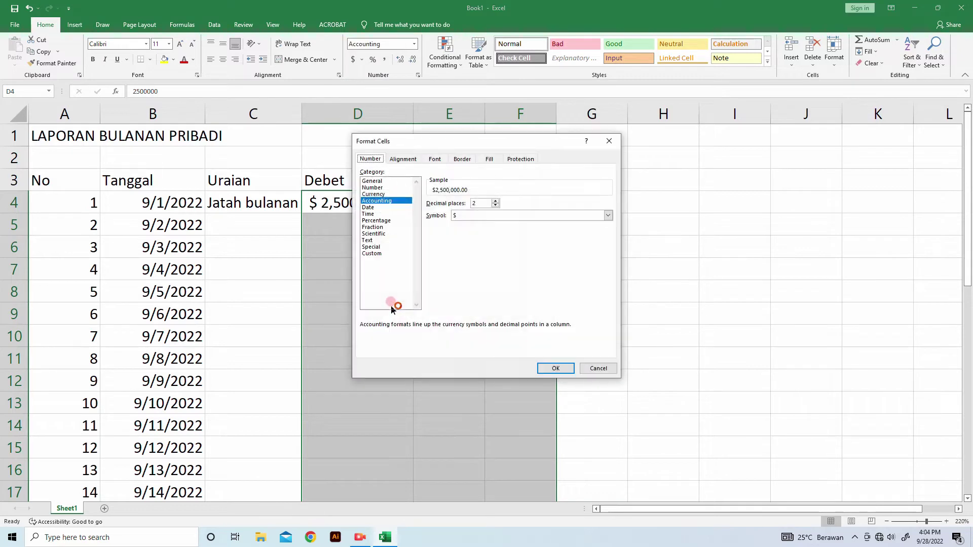
{"action": "left_click", "coordinate": [608, 215]}
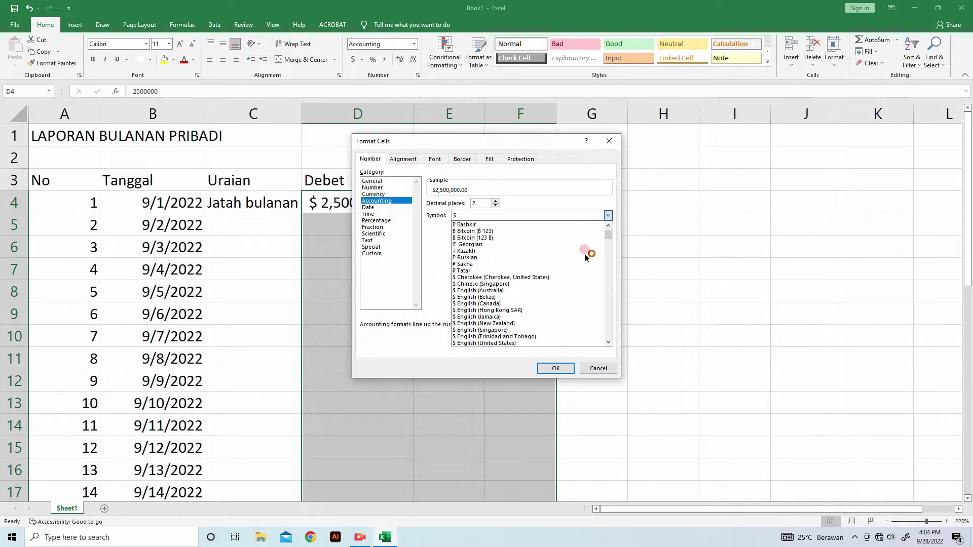
{"action": "left_click_drag", "start_coordinate": [607, 234], "coordinate": [606, 278]}
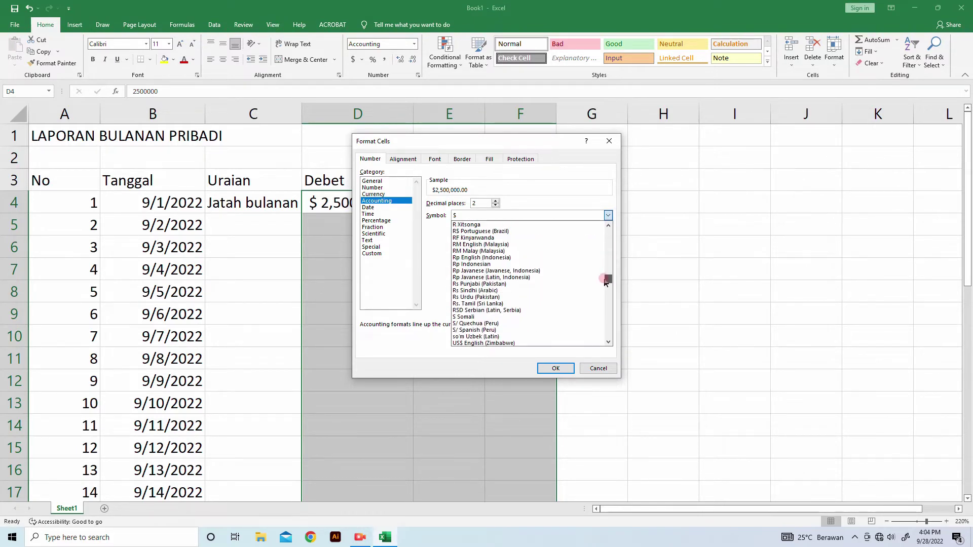
{"action": "left_click", "coordinate": [484, 264]}
{"action": "left_click", "coordinate": [552, 368]}
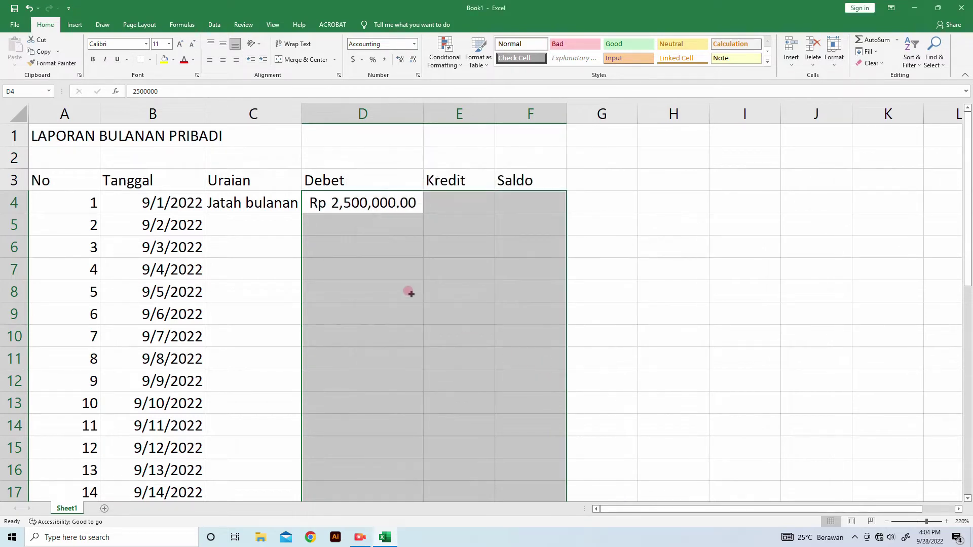
{"action": "left_click", "coordinate": [408, 209]}
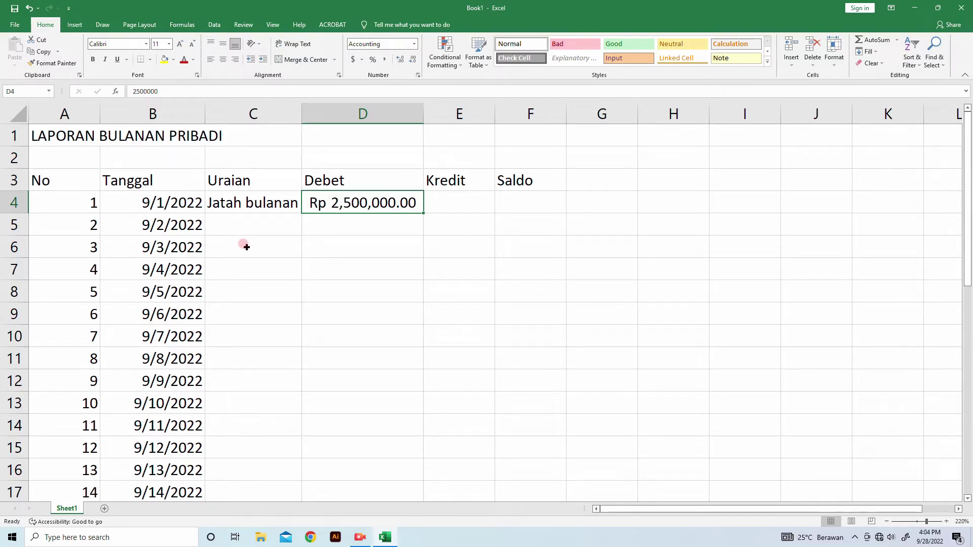
Enter the description "beli beras 10 kg" in cell C5 and move on to the Kredit cell E5.
{"action": "left_click", "coordinate": [263, 218]}
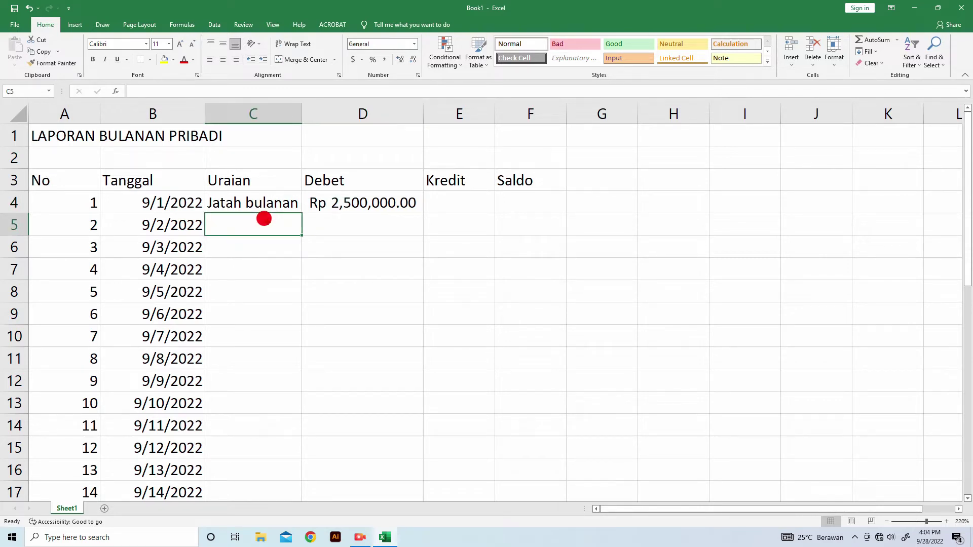
{"action": "type", "text": "beli b"}
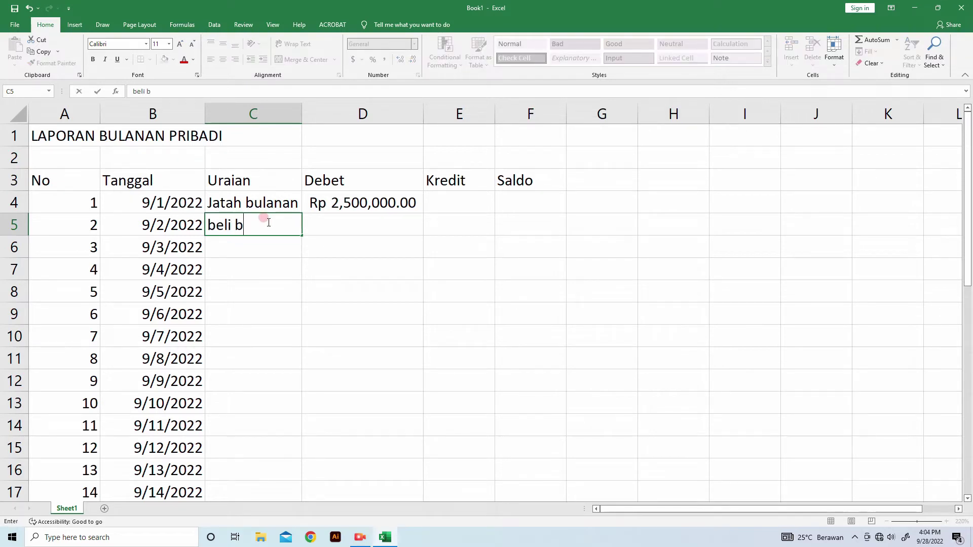
{"action": "type", "text": "eras 10 kg"}
{"action": "key", "text": "Tab"}
{"action": "key", "text": "Tab"}
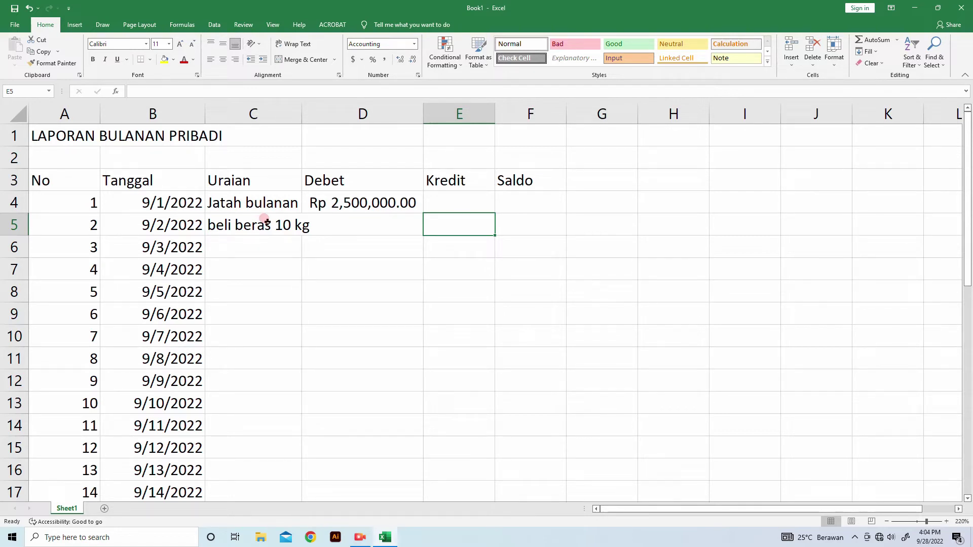
Enter 200000 as the Kredit amount in cell E5 and widen the Uraian column to fit its longest description.
{"action": "type", "text": "2"}
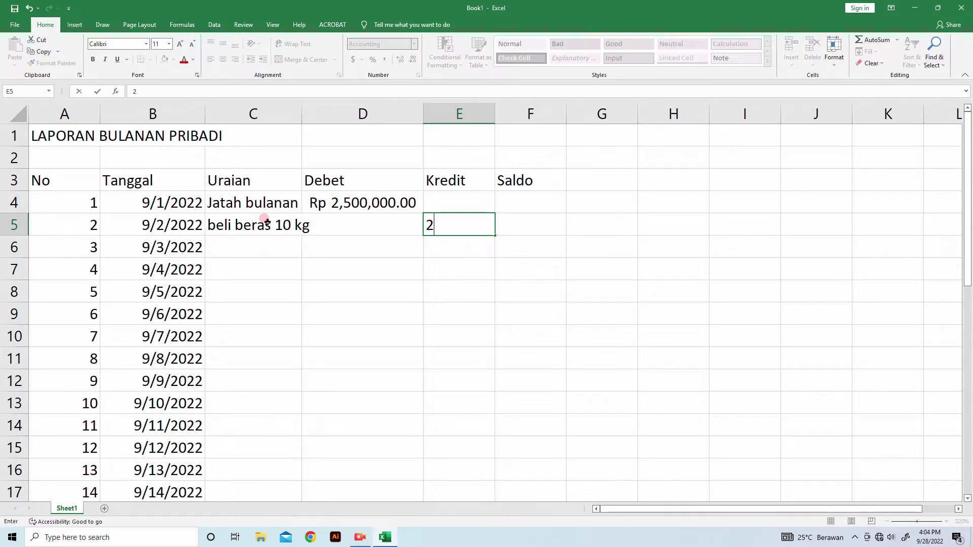
{"action": "type", "text": "00000"}
{"action": "key", "text": "Return"}
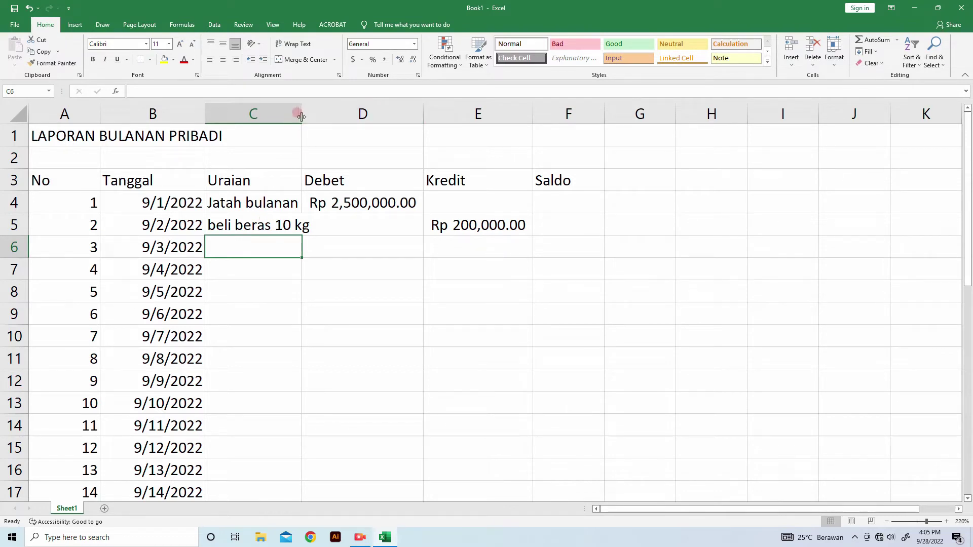
{"action": "left_click_drag", "start_coordinate": [302, 114], "coordinate": [327, 131]}
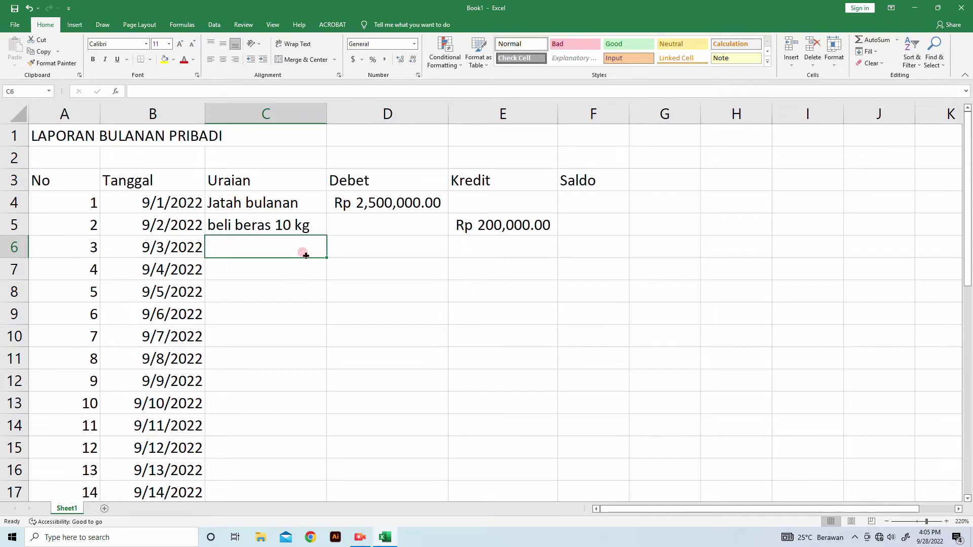
Record the expense "bayar kos" in cell C6 with a Kredit amount of 400000 in E6.
{"action": "type", "text": "ba"}
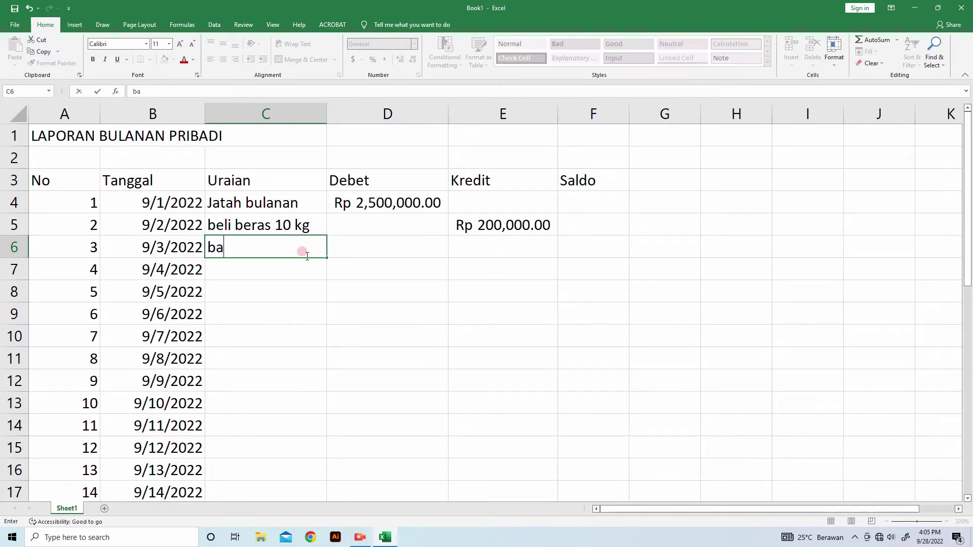
{"action": "type", "text": "yar kos"}
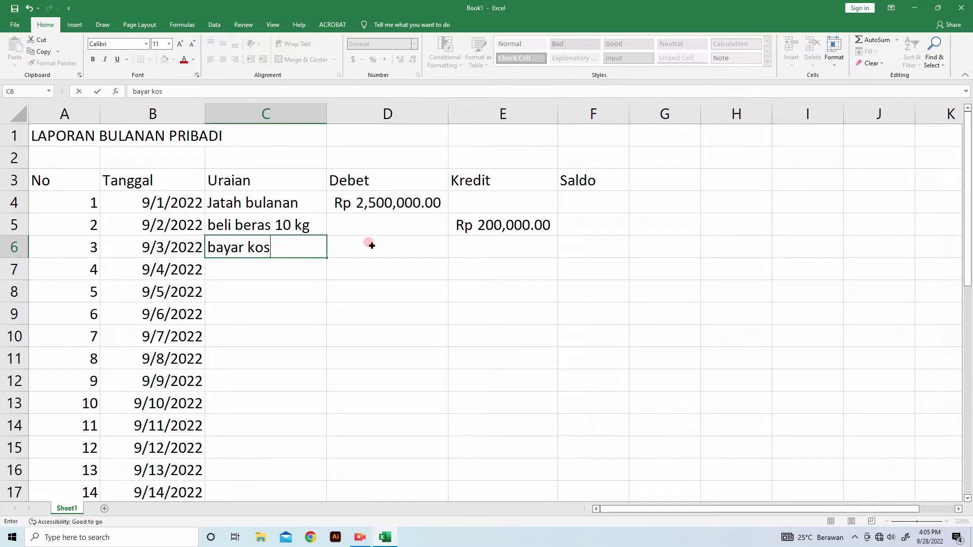
{"action": "left_click", "coordinate": [488, 246]}
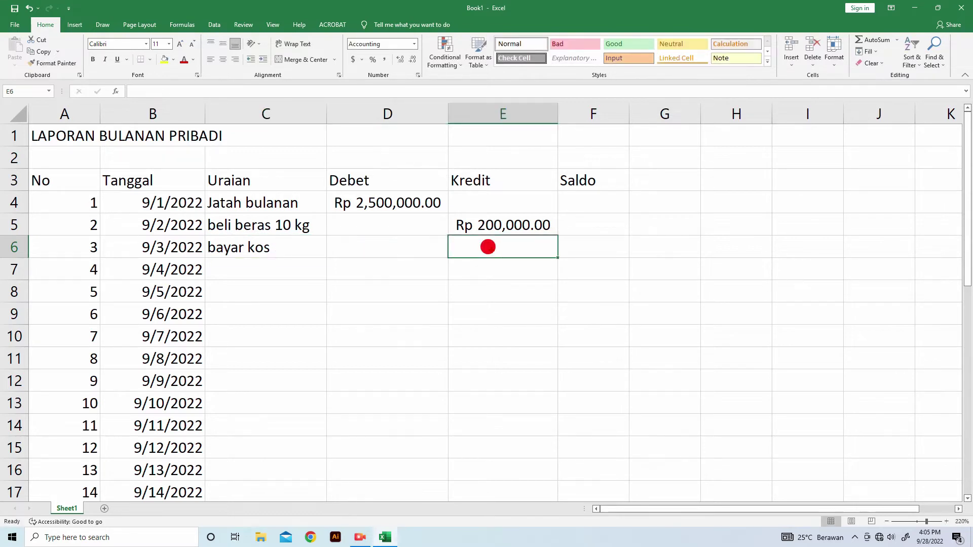
{"action": "type", "text": "400000"}
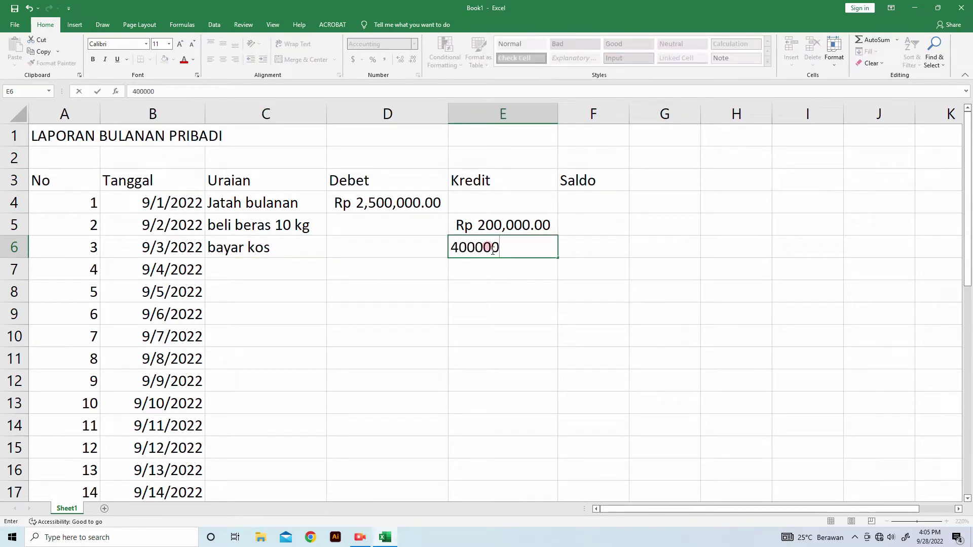
{"action": "key", "text": "Return"}
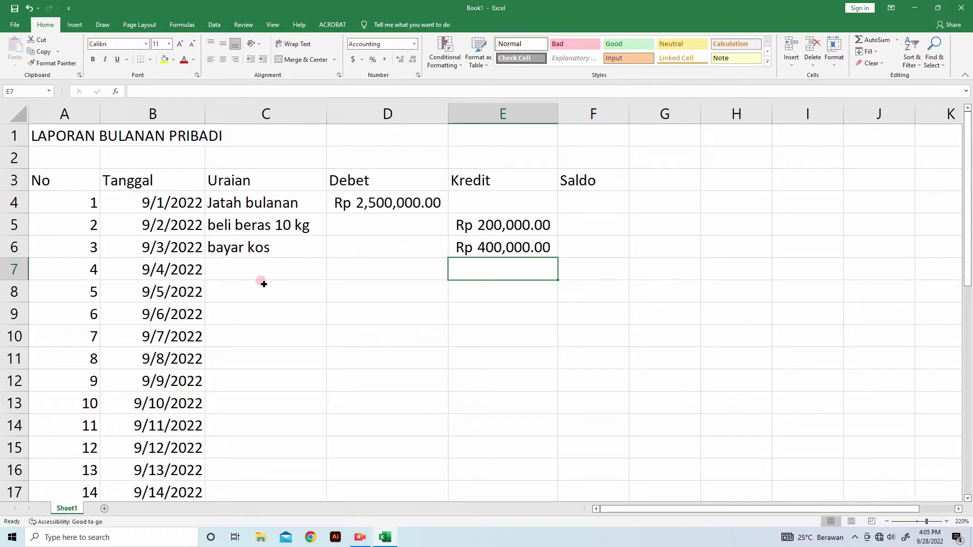
Record the expense "bensin" in cell C8 for 9/5/2022 with a Kredit amount of 500000 in E8.
{"action": "left_click", "coordinate": [295, 260]}
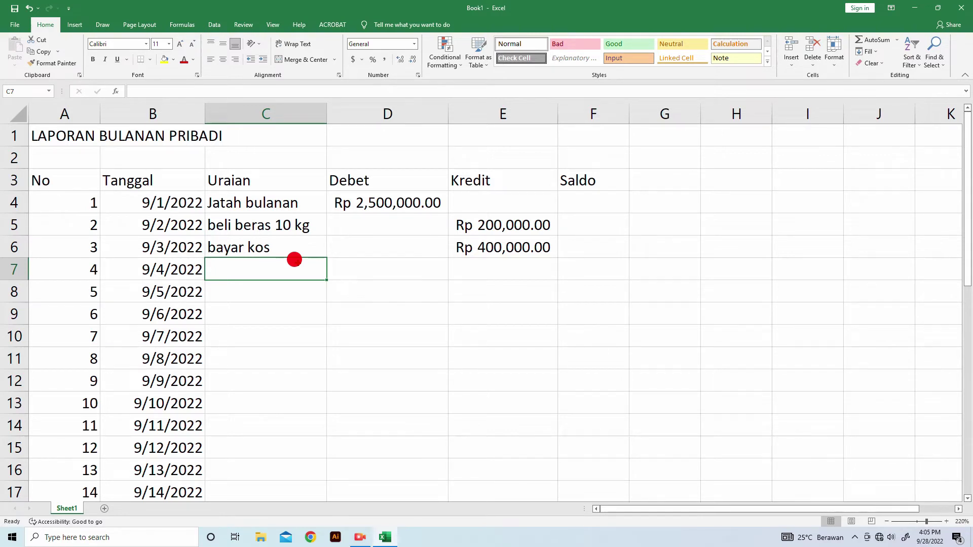
{"action": "left_click", "coordinate": [245, 291]}
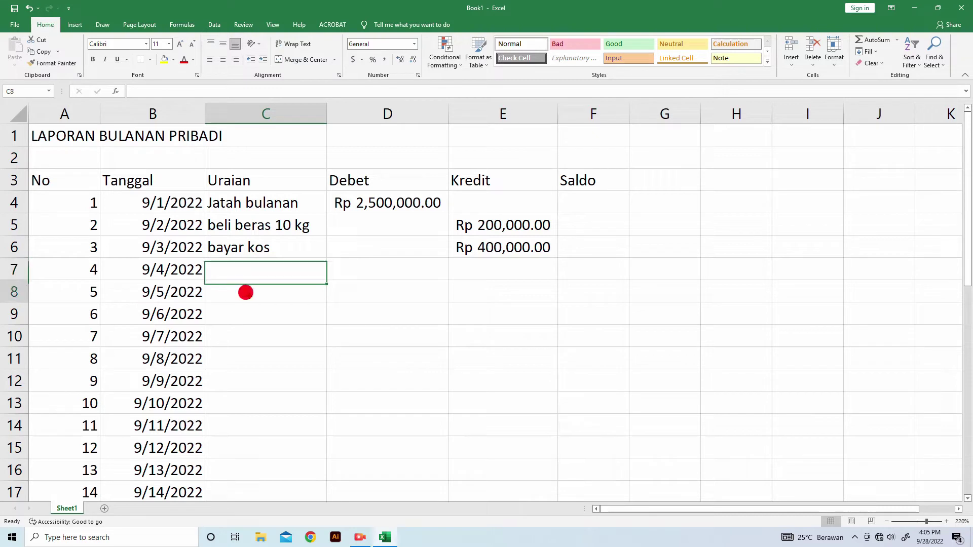
{"action": "type", "text": "bensin"}
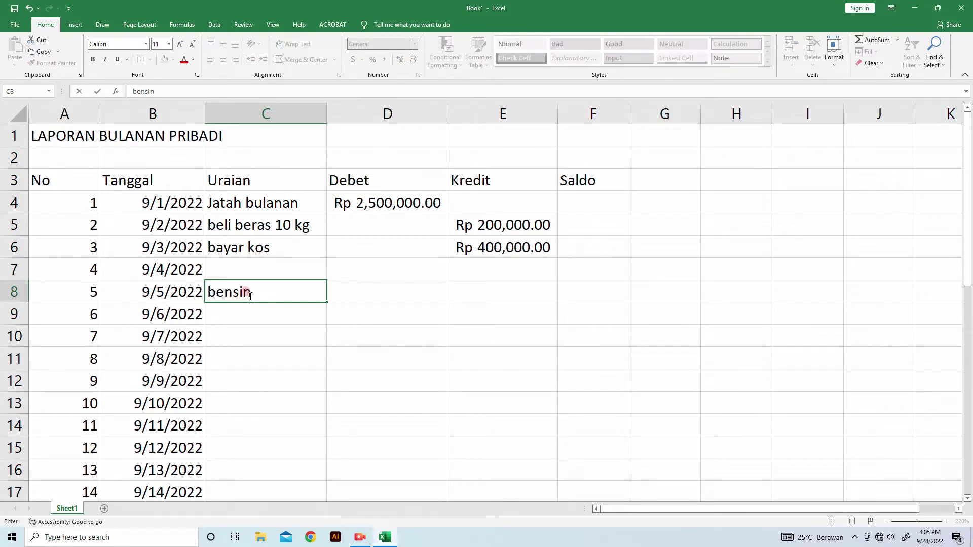
{"action": "key", "text": "Tab"}
{"action": "key", "text": "Tab"}
{"action": "type", "text": "500,000"}
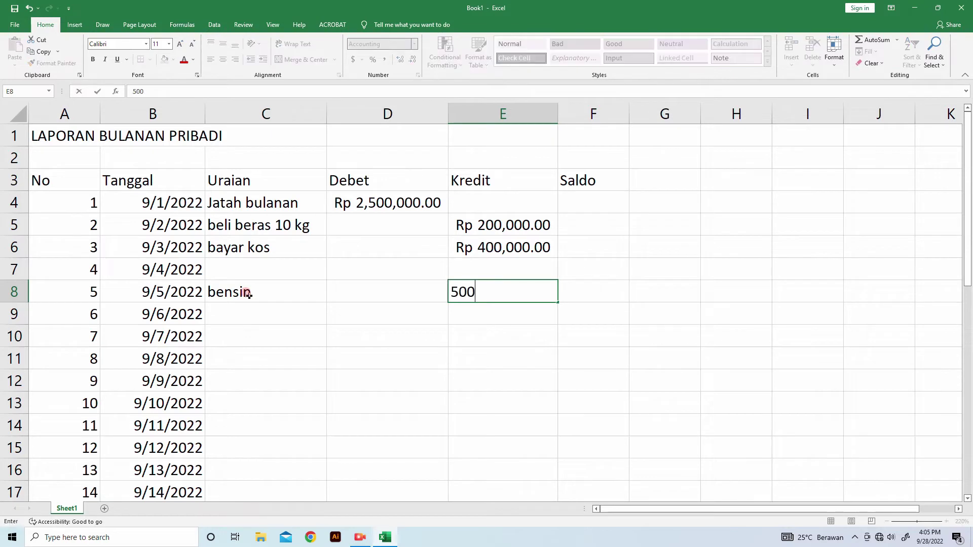
{"action": "key", "text": "Return"}
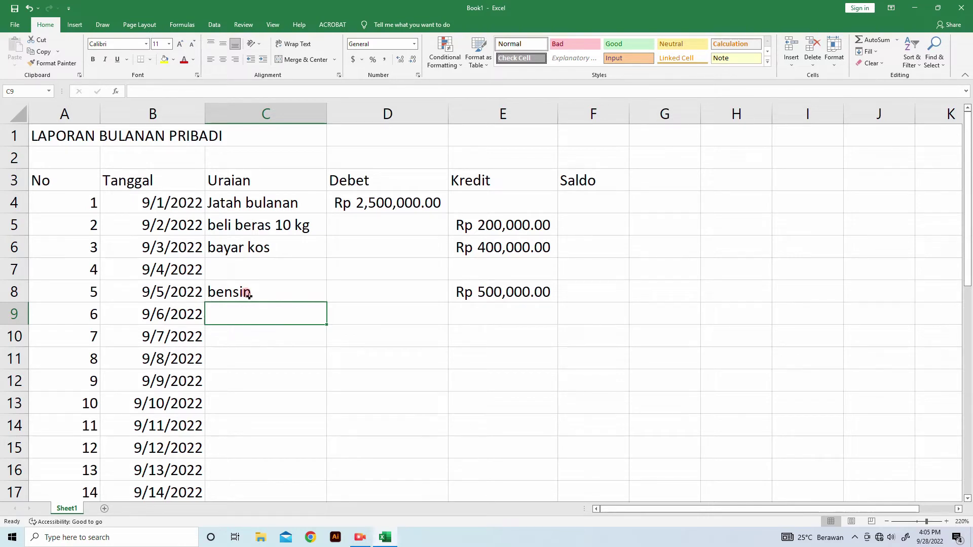
Record the expense "bayar air" in cell C13 for 9/10/2022 with a Kredit amount of 50000 in E13.
{"action": "left_click", "coordinate": [229, 400]}
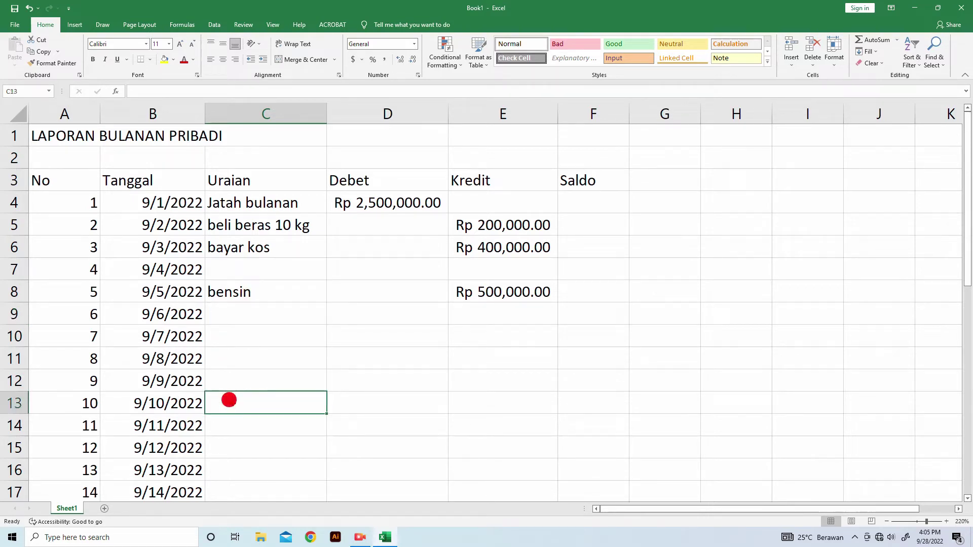
{"action": "type", "text": "bayar ai"}
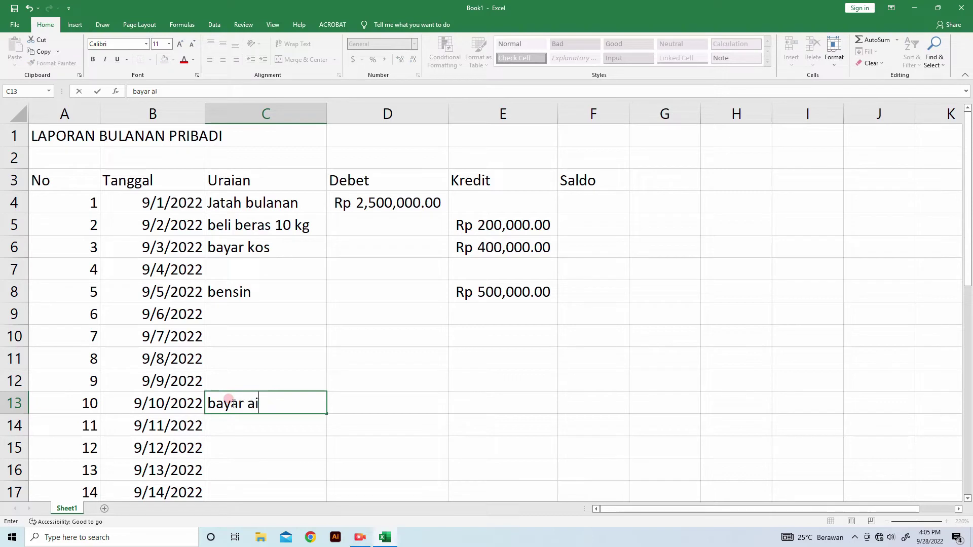
{"action": "type", "text": "r"}
{"action": "key", "text": "Tab"}
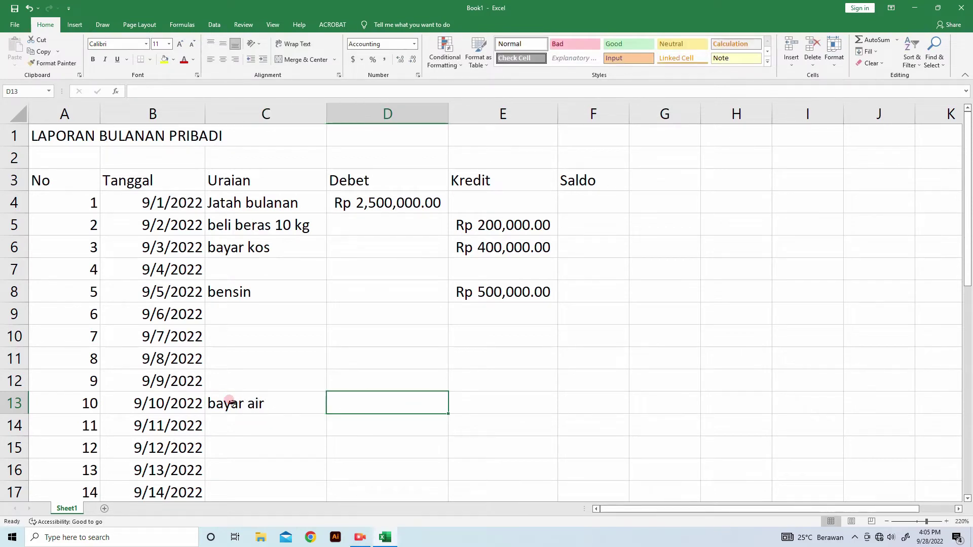
{"action": "key", "text": "Tab"}
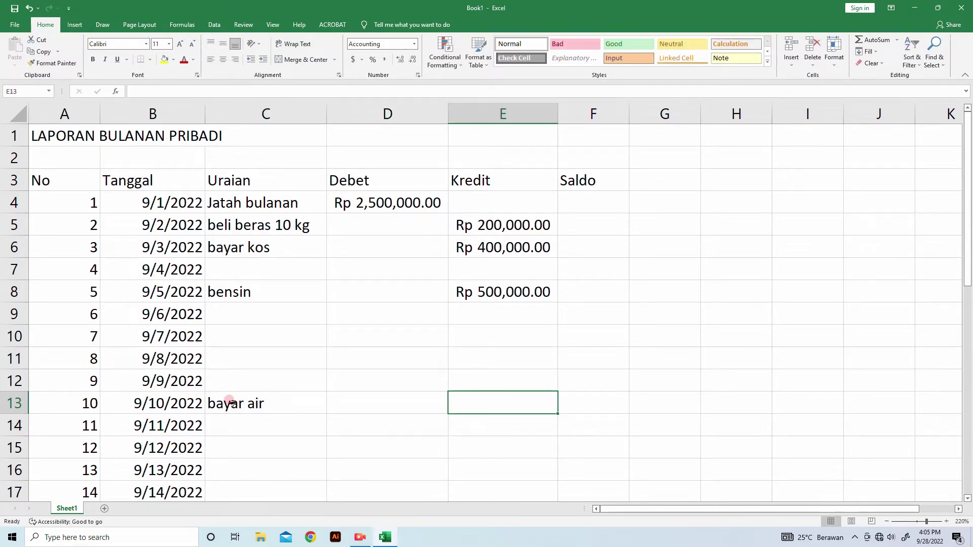
{"action": "type", "text": "50000"}
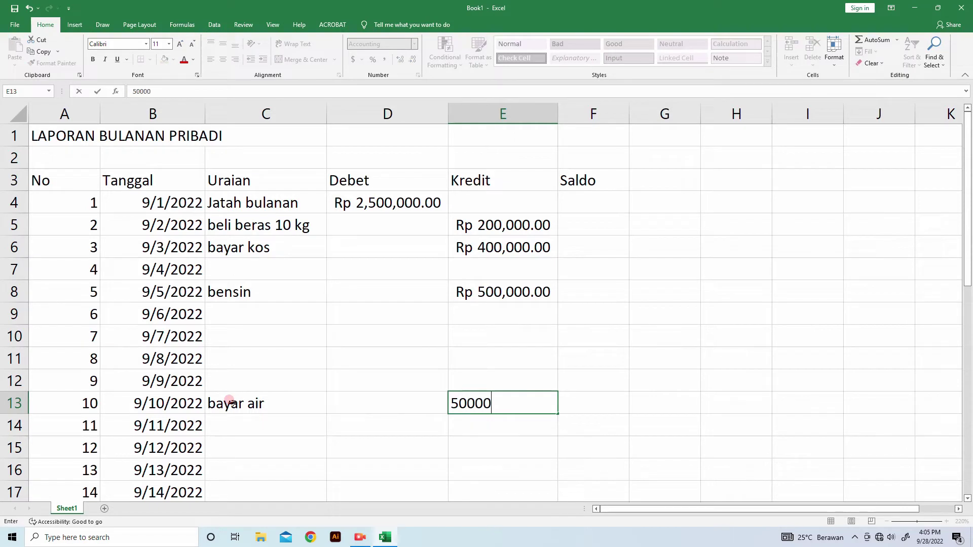
{"action": "key", "text": "Return"}
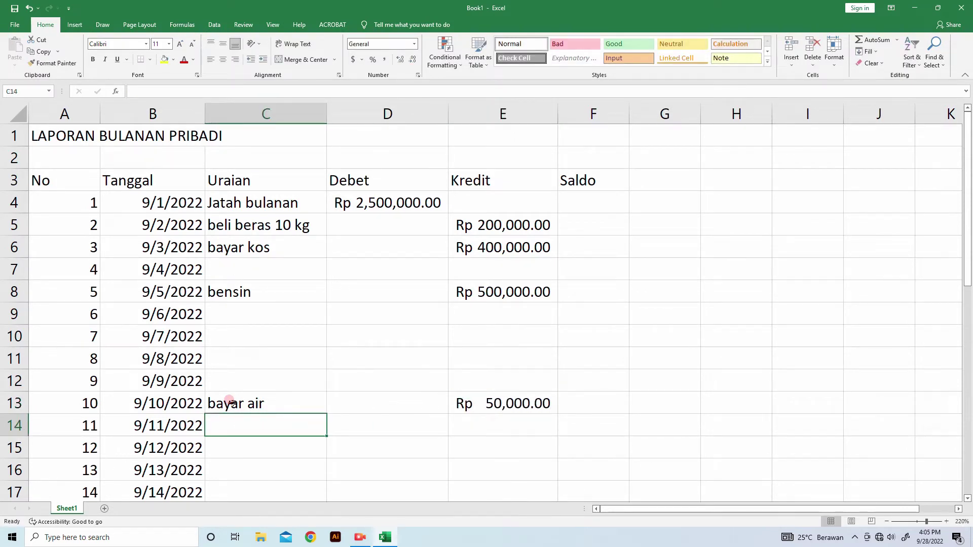
Record the expense "bayar listrik" in cell C14 for 9/11/2022 with a Kredit amount of 100000 in E14.
{"action": "type", "text": "bayar "}
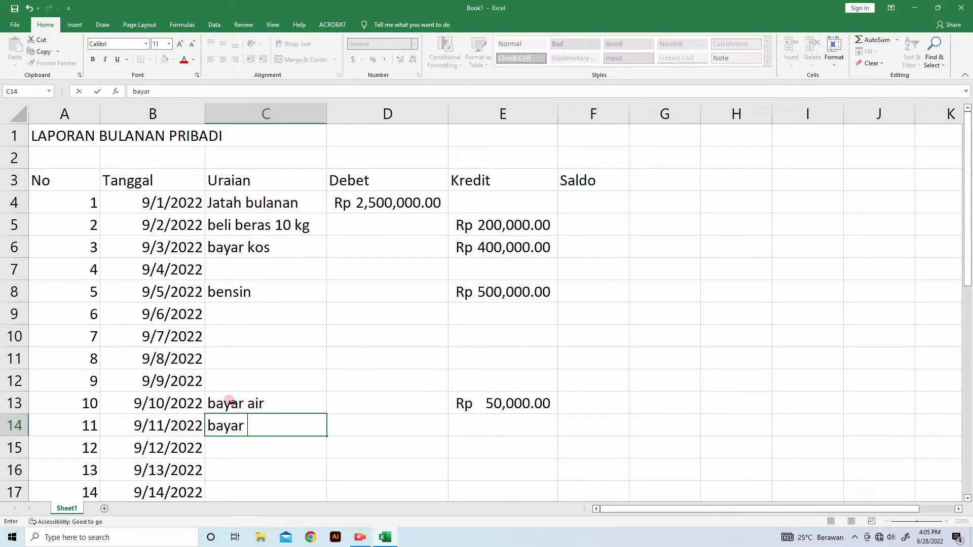
{"action": "type", "text": "listrik"}
{"action": "key", "text": "Tab"}
{"action": "key", "text": "Tab"}
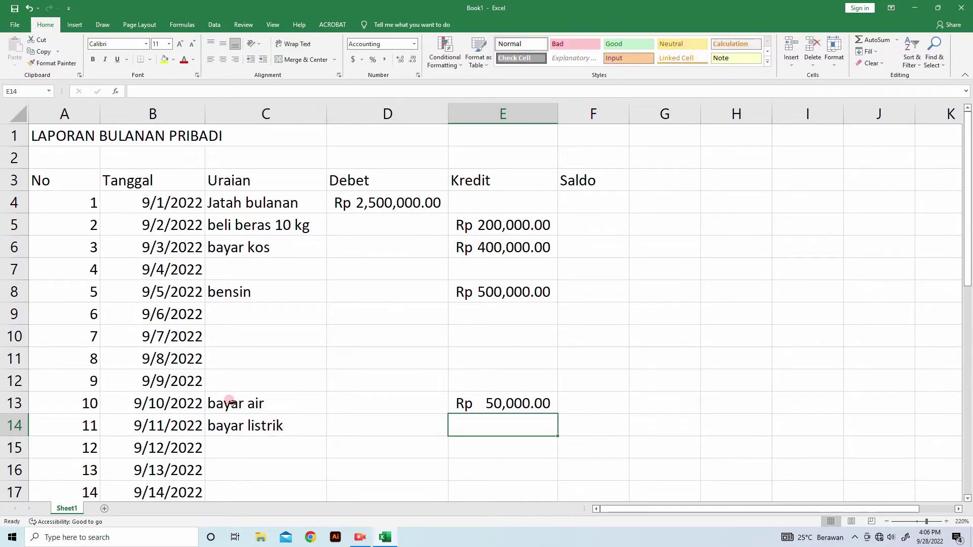
{"action": "type", "text": "100000"}
{"action": "key", "text": "Return"}
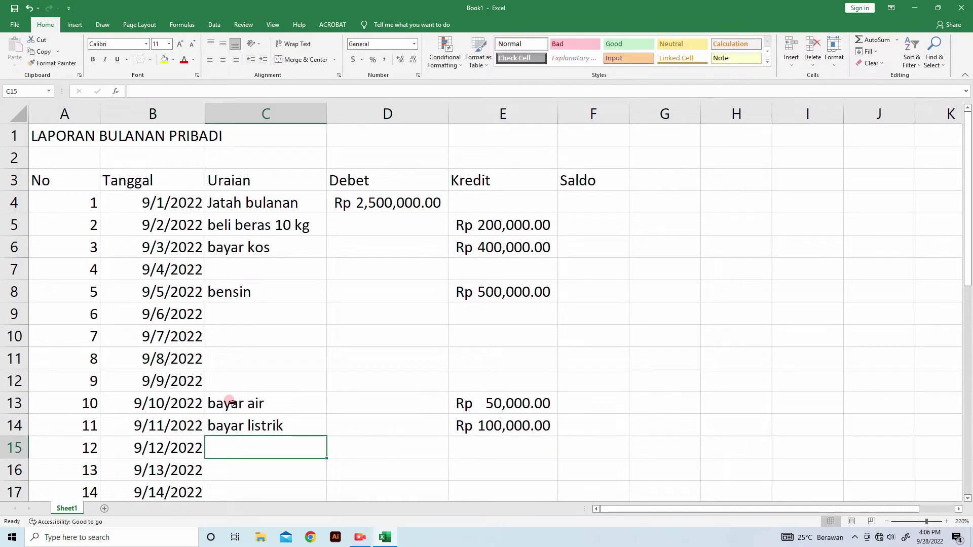
Record the expense "print tugas" in cell C16 for 9/13/2022 with a Kredit amount of 300000 in E16.
{"action": "scroll", "coordinate": [233, 400], "scroll_direction": "down", "scroll_amount": 4}
{"action": "scroll", "coordinate": [240, 402], "scroll_direction": "up", "scroll_amount": 1}
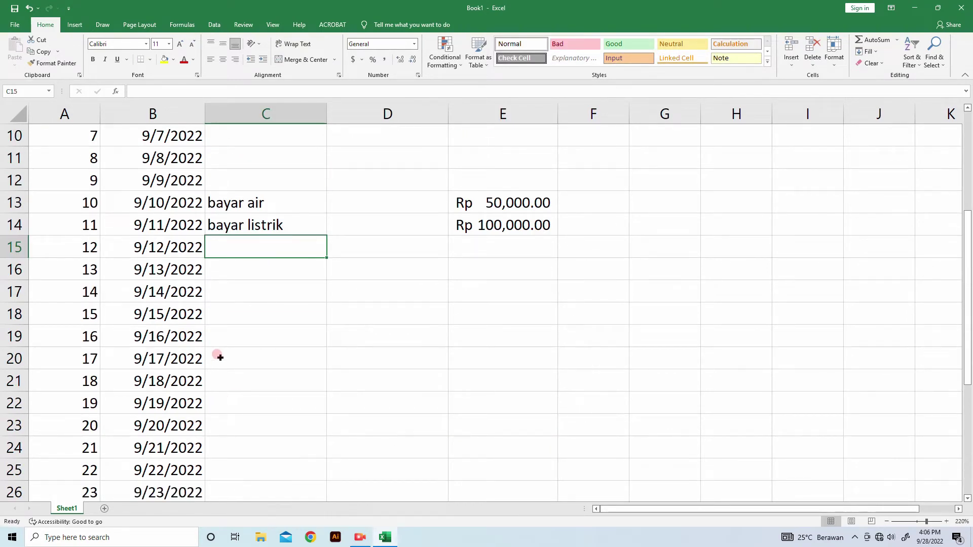
{"action": "left_click", "coordinate": [263, 267]}
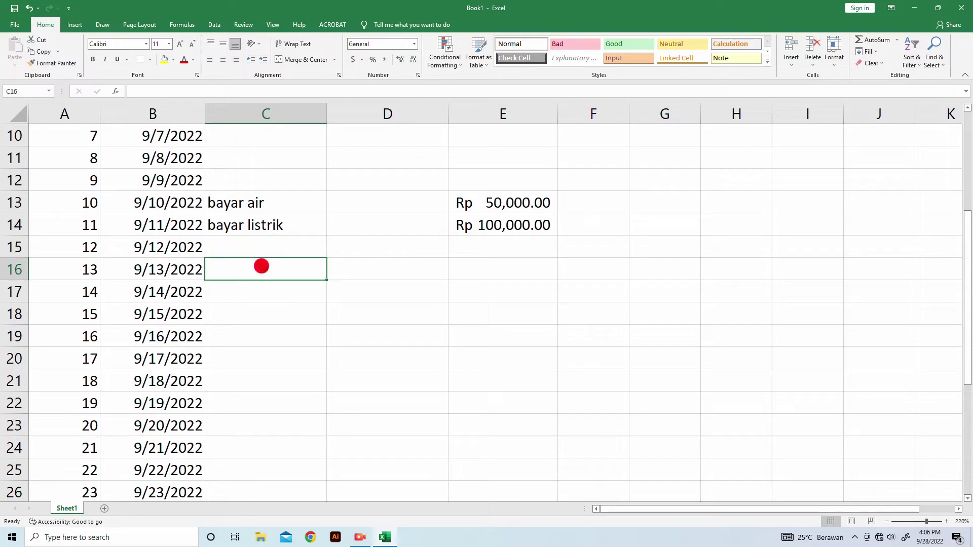
{"action": "type", "text": "print tu"}
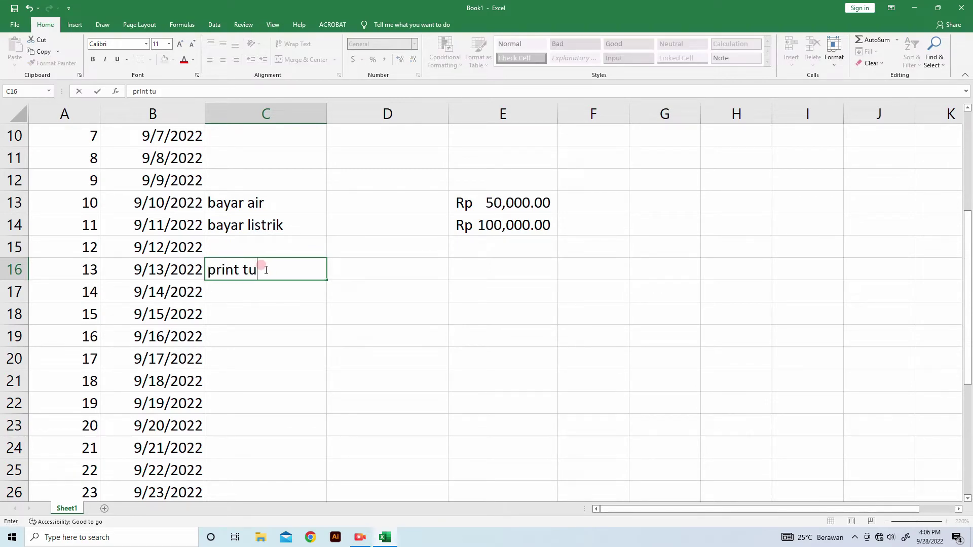
{"action": "type", "text": "gas"}
{"action": "key", "text": "Tab"}
{"action": "key", "text": "Tab"}
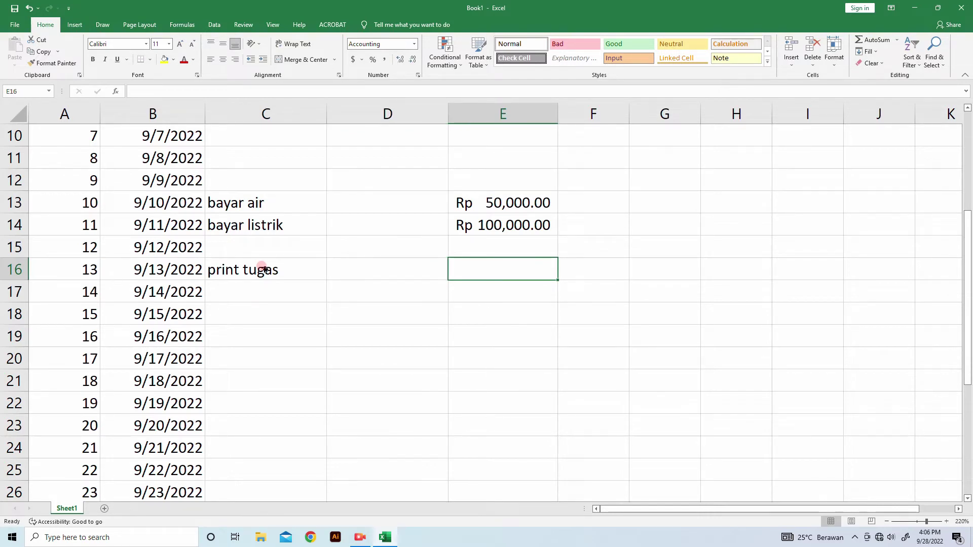
{"action": "type", "text": "300000"}
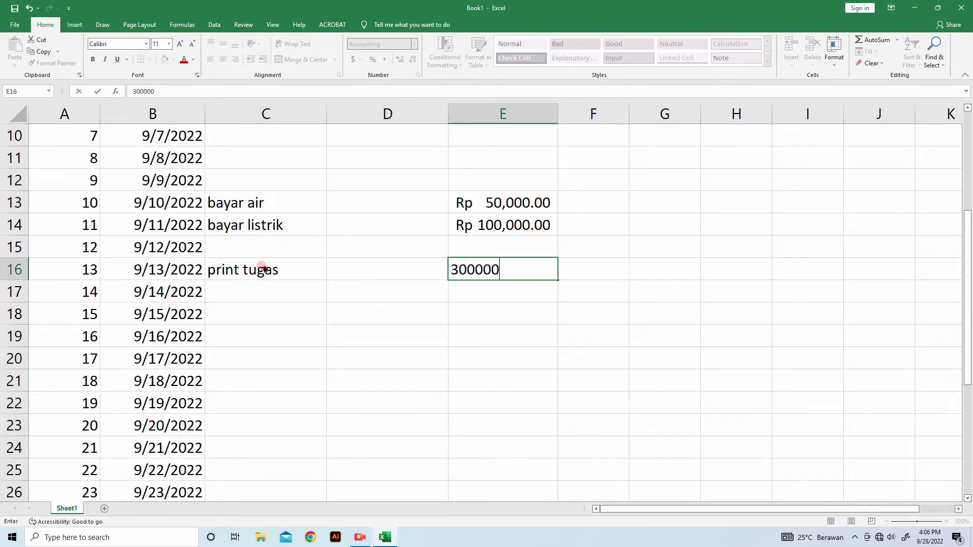
{"action": "key", "text": "Return"}
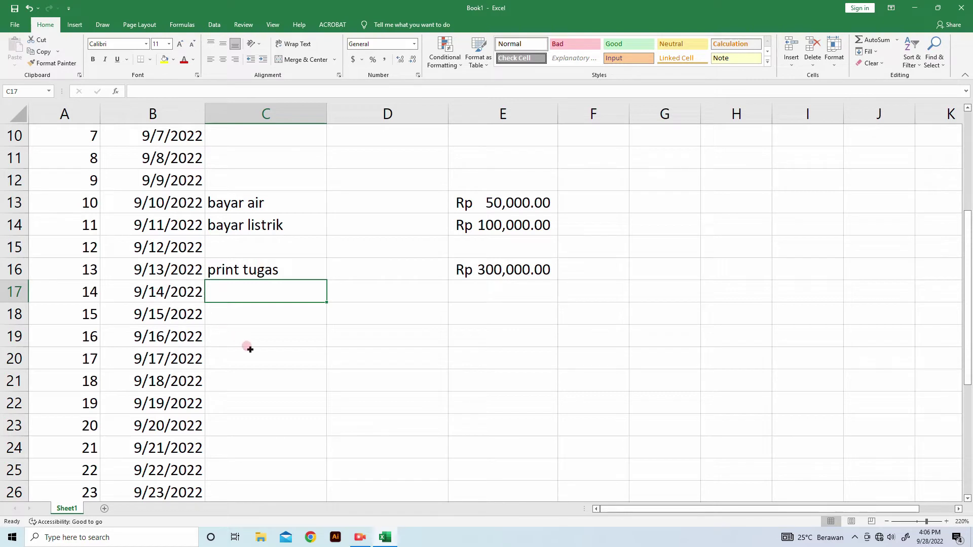
Record the expense "beli alat mandi" in cell C19 for 9/16/2022 with a Kredit amount of 100000 in E19.
{"action": "left_click", "coordinate": [258, 336]}
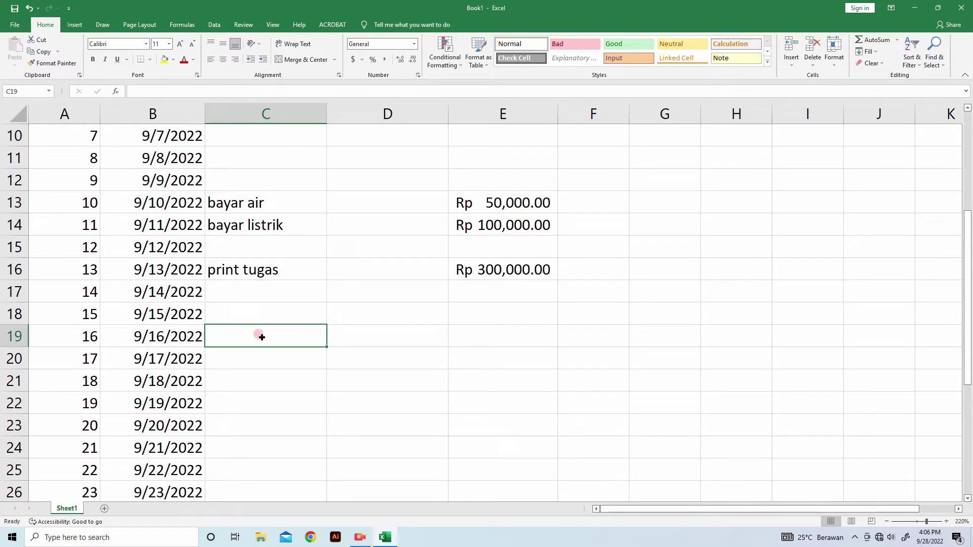
{"action": "type", "text": "beli "}
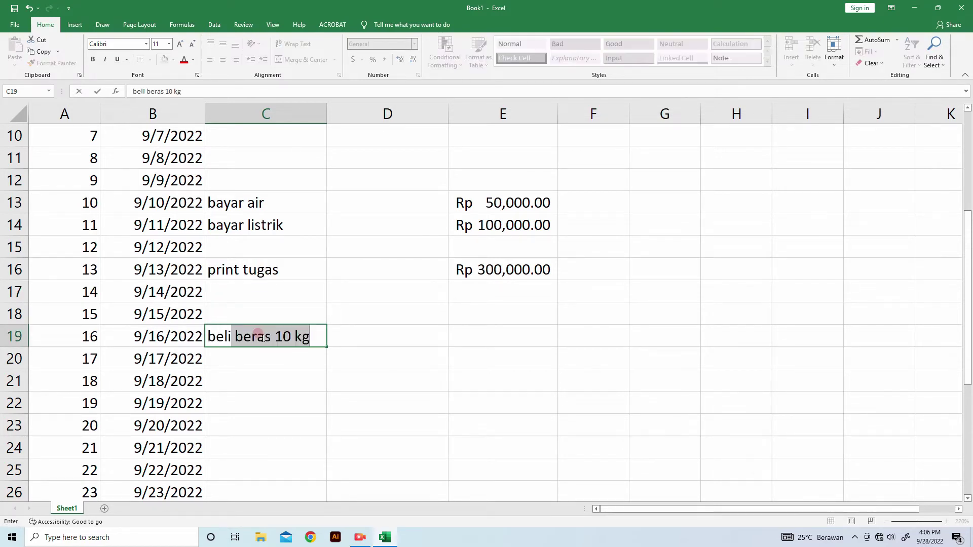
{"action": "type", "text": "alat mandi"}
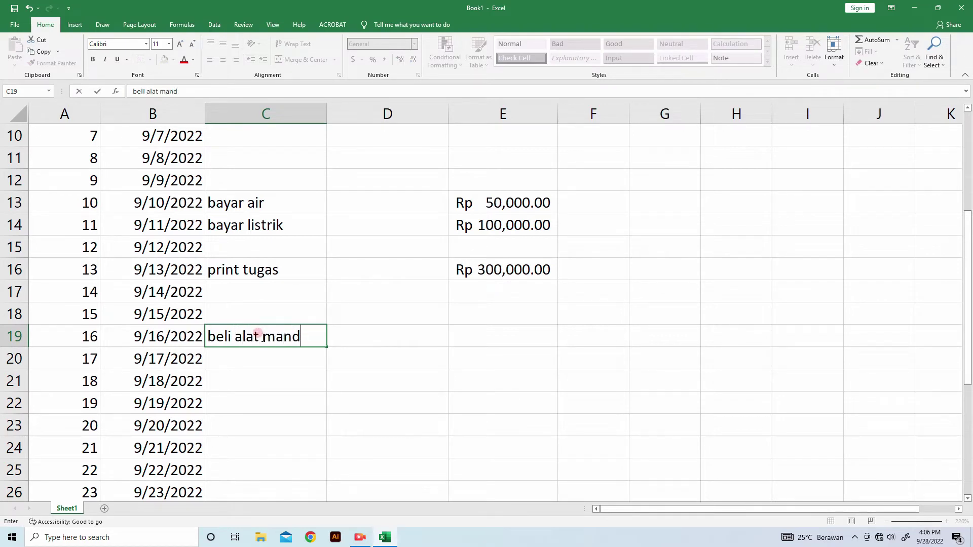
{"action": "key", "text": "Tab"}
{"action": "key", "text": "Tab"}
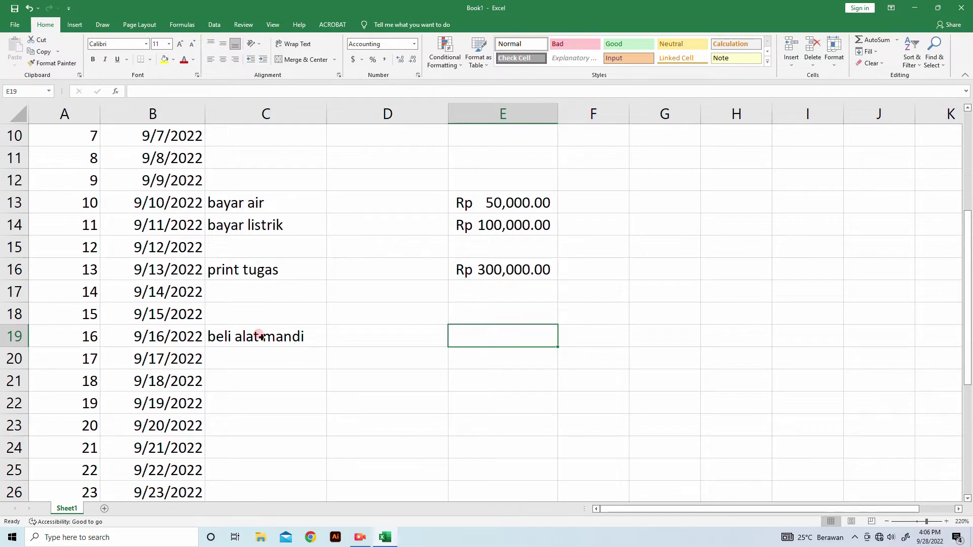
{"action": "type", "text": "100000"}
{"action": "key", "text": "Return"}
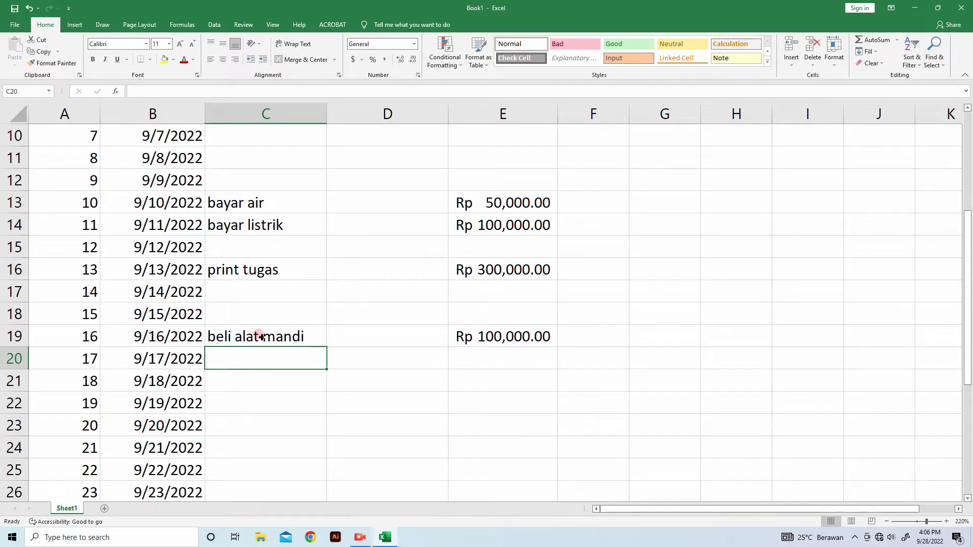
Record the expense "skin / body care" in cell C24 for 9/21/2022 with a Kredit amount of 150000 in E24.
{"action": "left_click", "coordinate": [230, 444]}
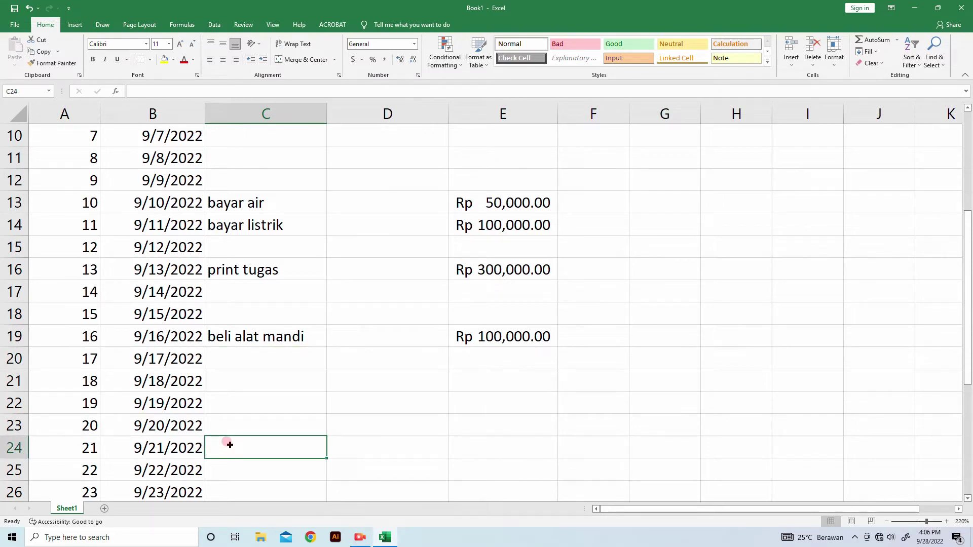
{"action": "type", "text": "sk"}
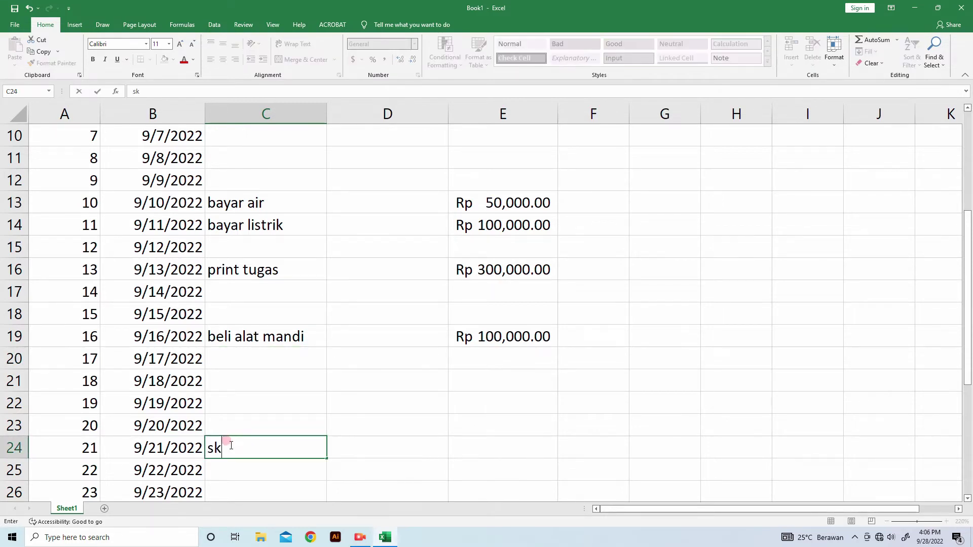
{"action": "type", "text": "in"}
{"action": "type", "text": "/ body care"}
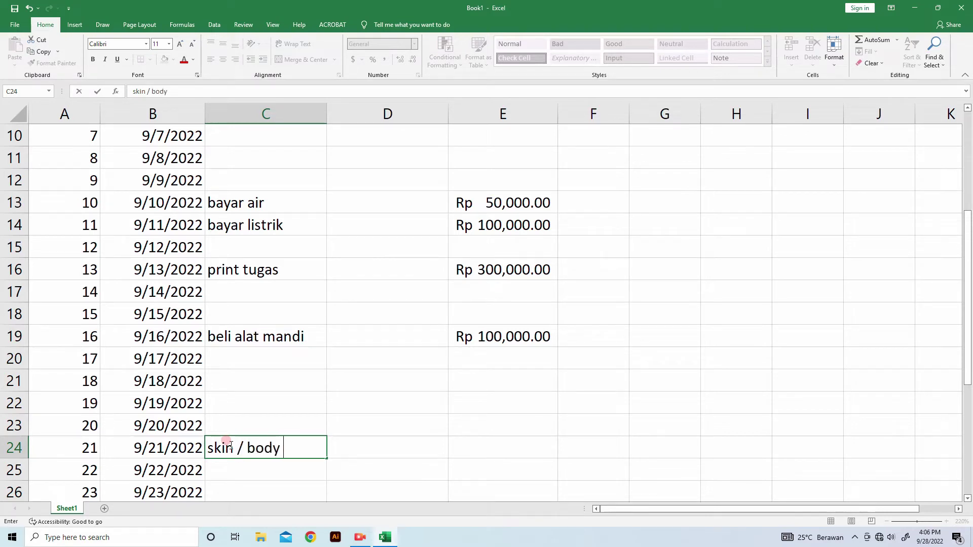
{"action": "key", "text": "Tab"}
{"action": "key", "text": "Tab"}
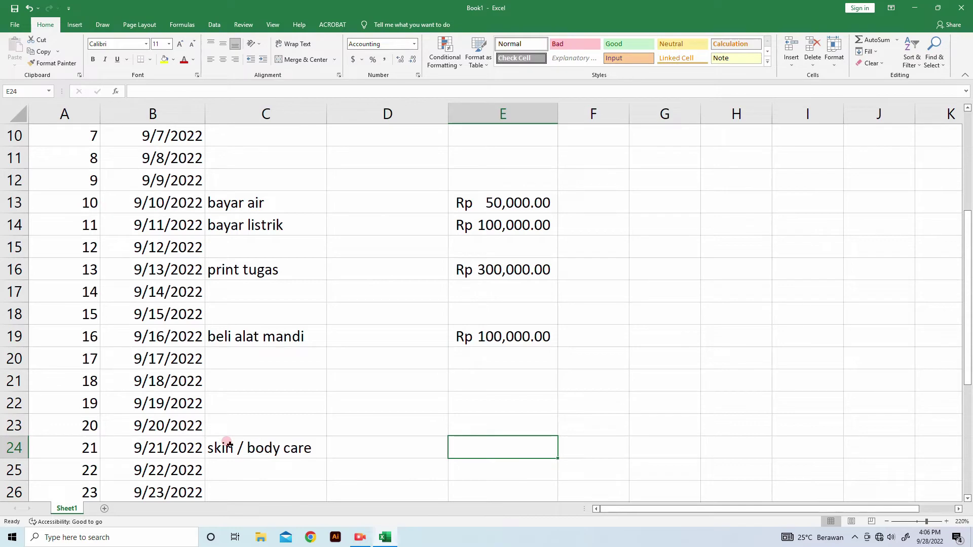
{"action": "type", "text": "150,000"}
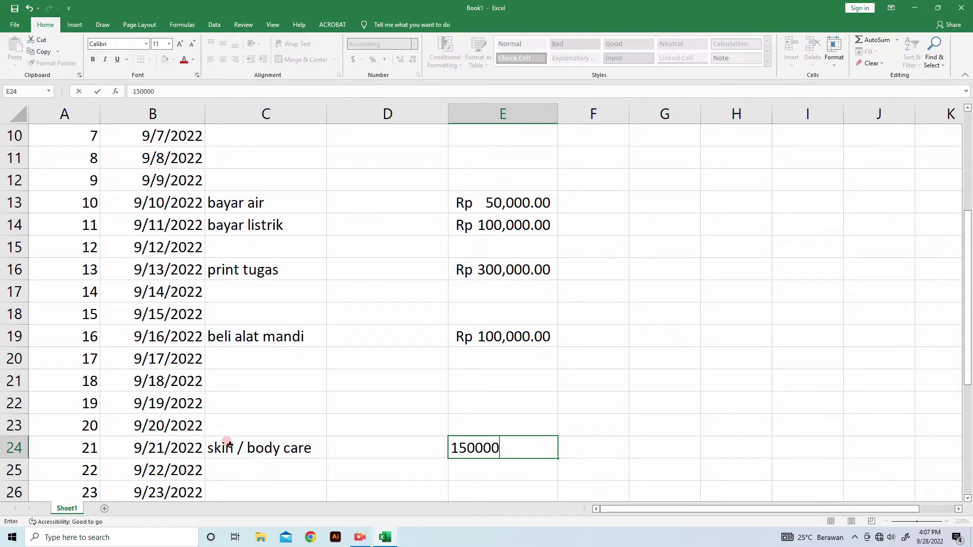
{"action": "key", "text": "Return"}
Record the expense "sayuran" in cell C26 for 9/23/2022 with a Kredit amount of 200000 in E26.
{"action": "scroll", "coordinate": [243, 436], "scroll_direction": "down", "scroll_amount": 5}
{"action": "scroll", "coordinate": [260, 425], "scroll_direction": "up", "scroll_amount": 2}
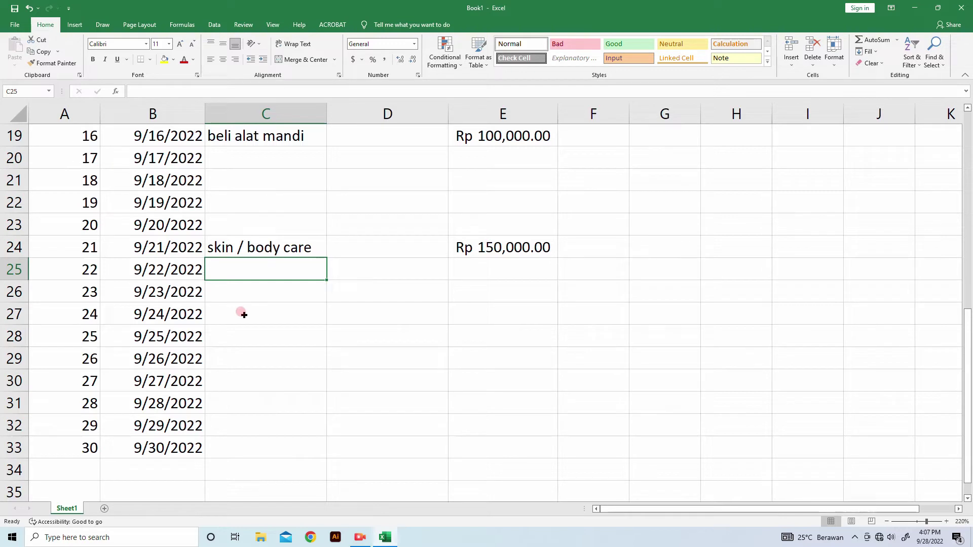
{"action": "double_click", "coordinate": [233, 291]}
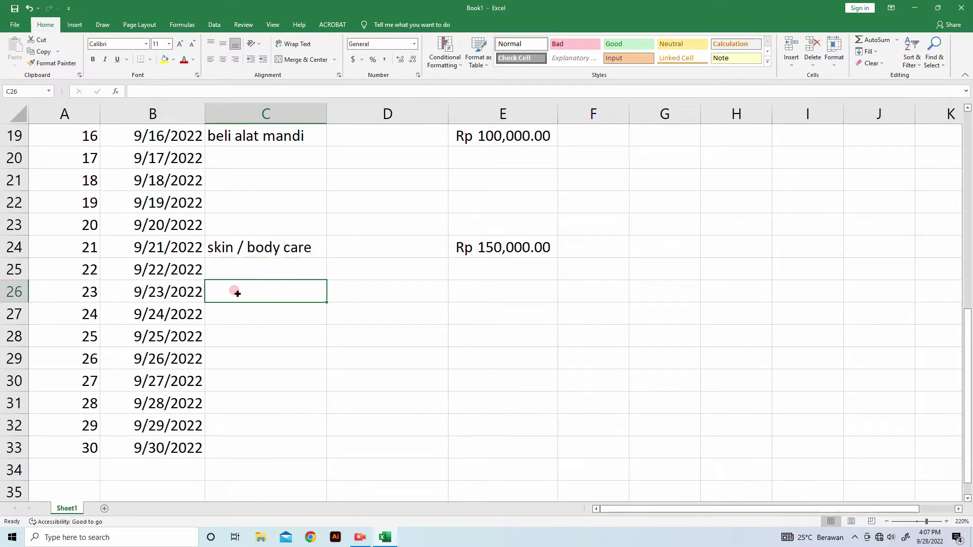
{"action": "type", "text": "sayur"}
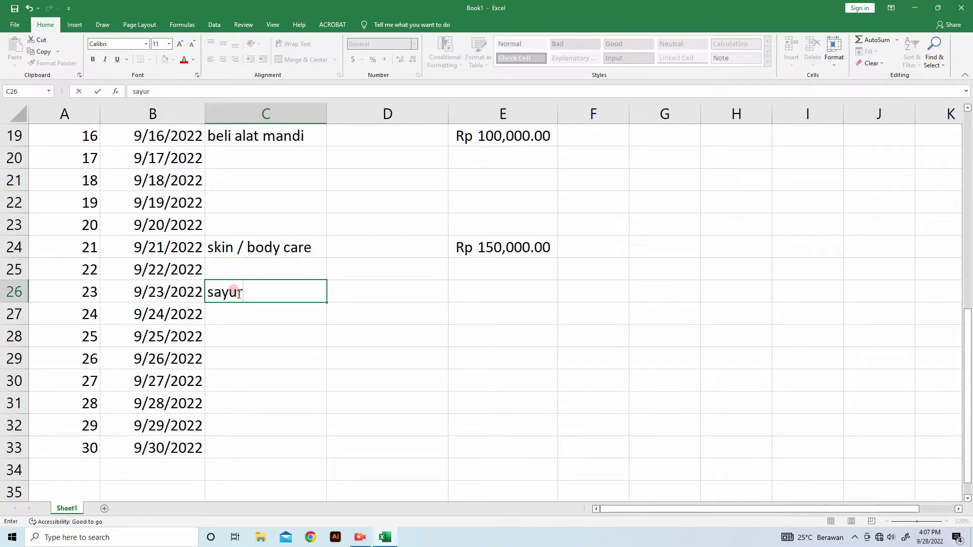
{"action": "type", "text": "an"}
{"action": "key", "text": "Tab"}
{"action": "key", "text": "Tab"}
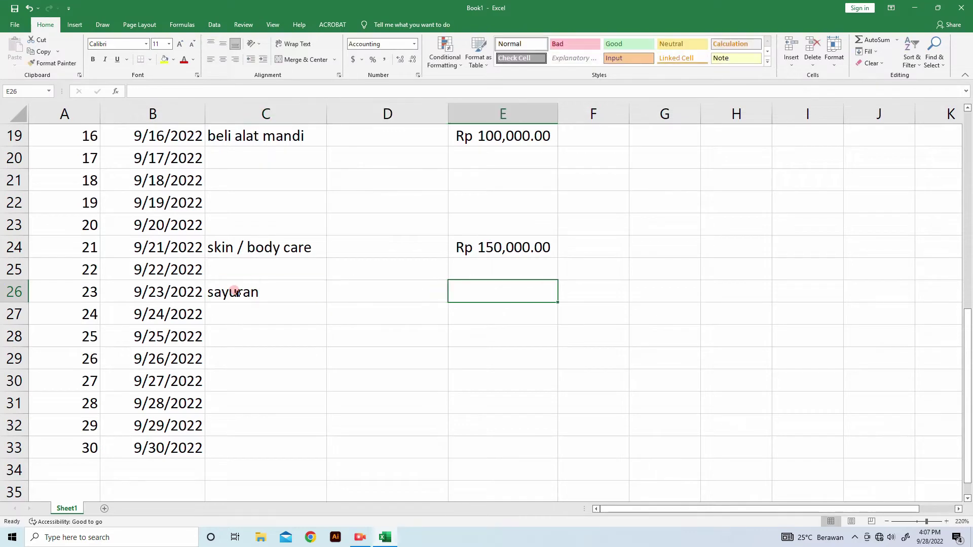
{"action": "type", "text": "200000"}
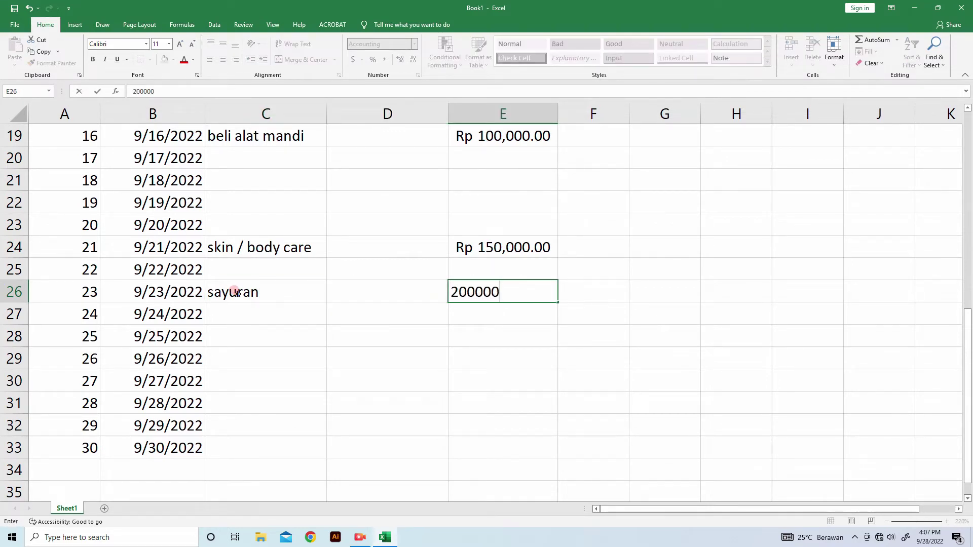
{"action": "key", "text": "Return"}
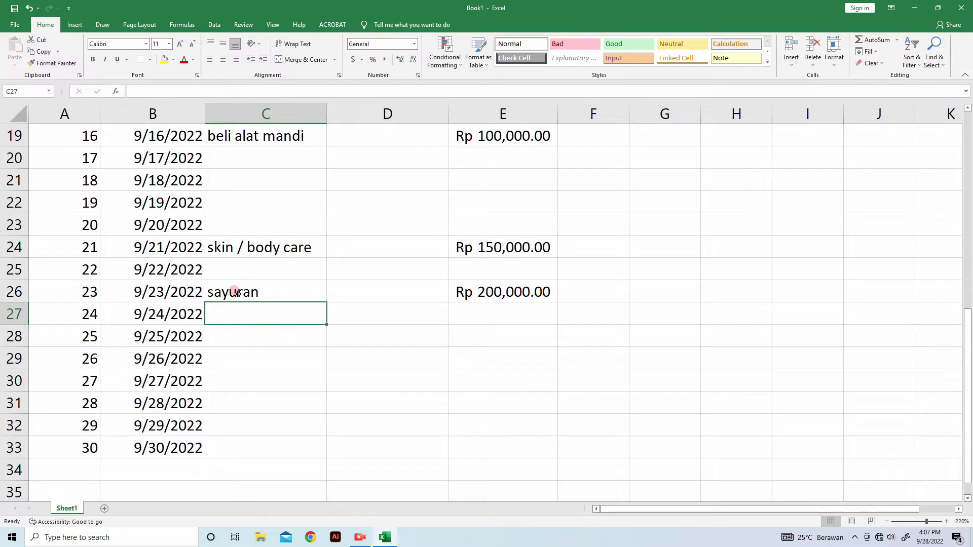
Record the expense "bumbu dapur" in cell C28 for 9/25/2022 with a Kredit amount of 100000 in E28.
{"action": "left_click", "coordinate": [233, 335]}
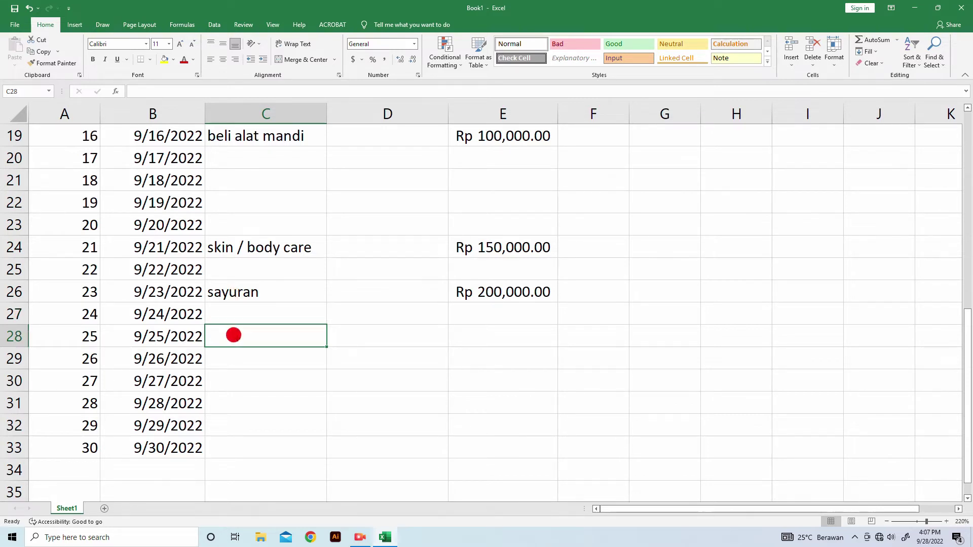
{"action": "type", "text": "bumbu"}
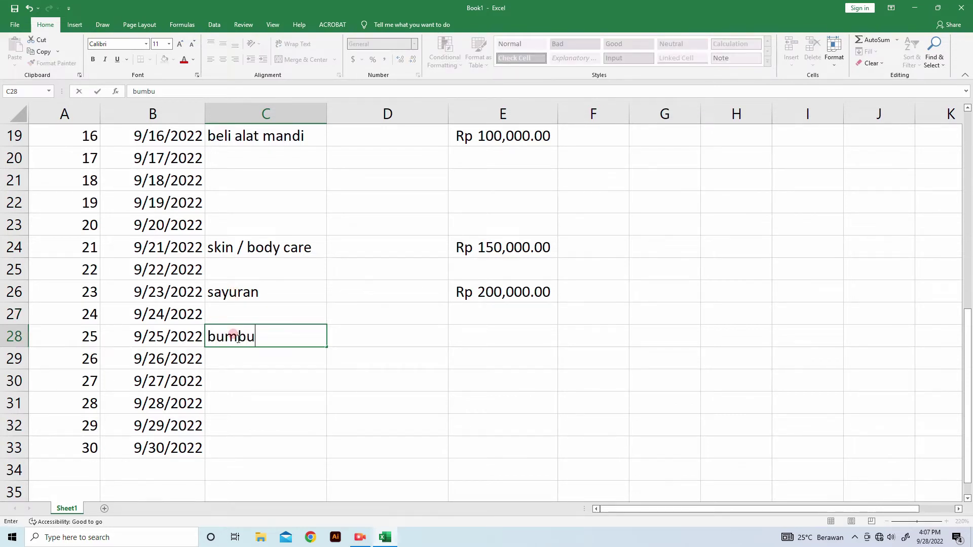
{"action": "type", "text": " dapur"}
{"action": "key", "text": "Tab"}
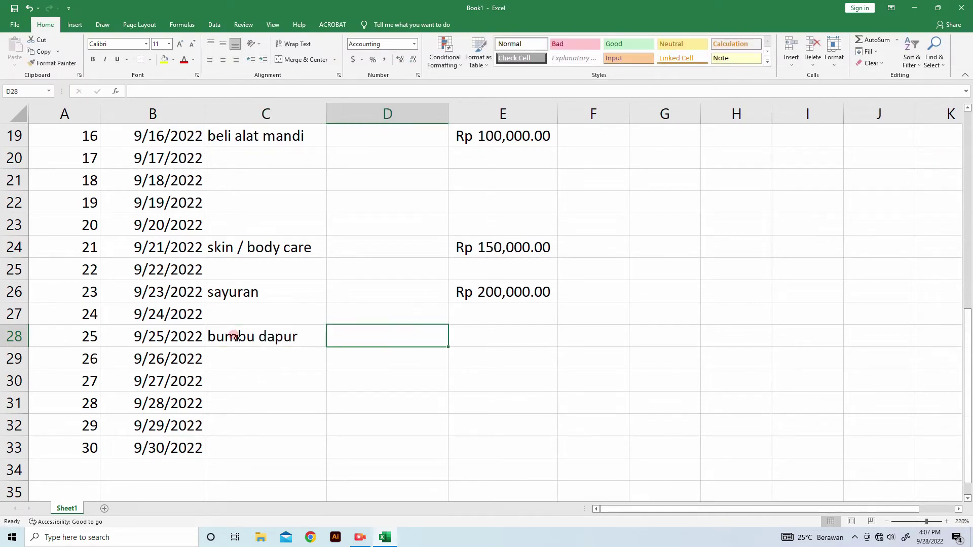
{"action": "key", "text": "Tab"}
{"action": "type", "text": "100000"}
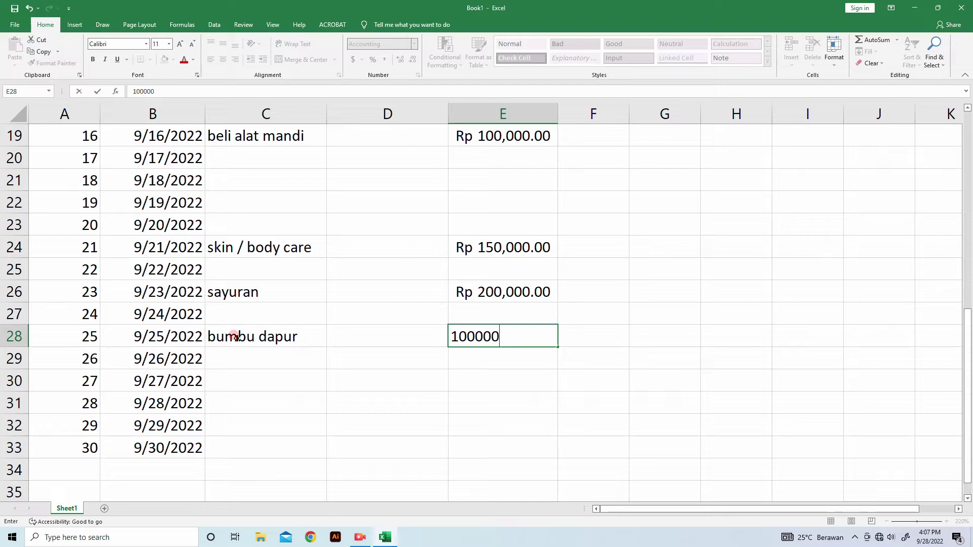
{"action": "key", "text": "Return"}
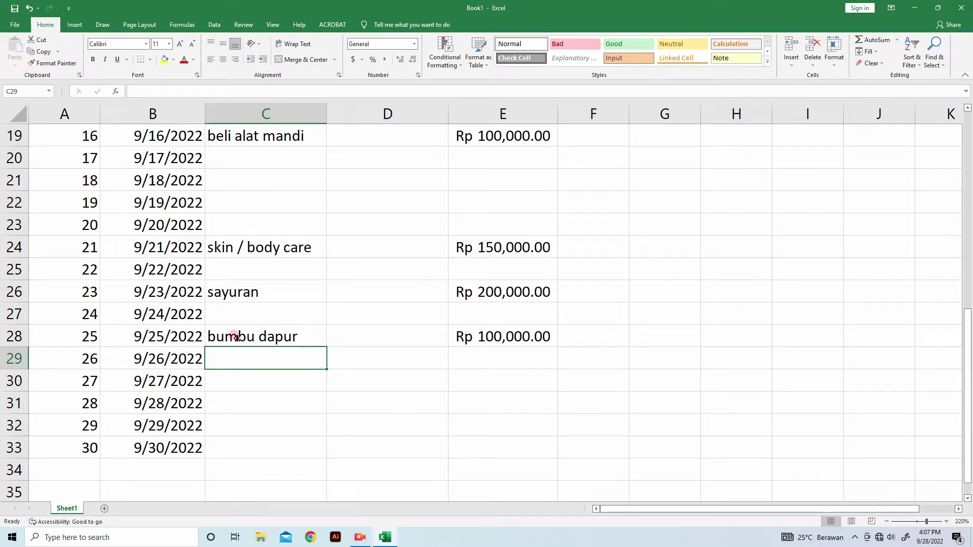
Record the expense "jajan" in cell C30 for 9/27/2022 with a Kredit amount of 200000 in E30.
{"action": "left_click", "coordinate": [271, 373]}
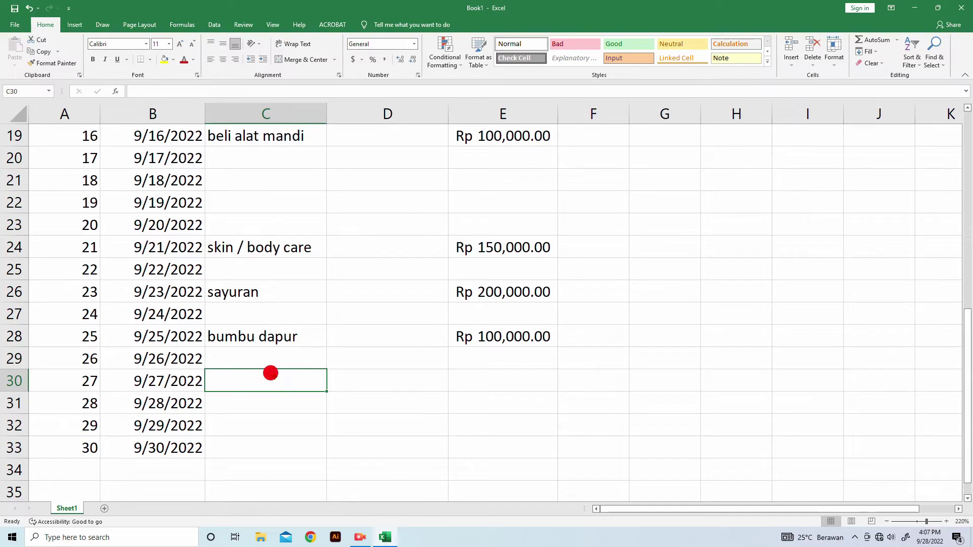
{"action": "type", "text": "jajan"}
{"action": "key", "text": "Tab"}
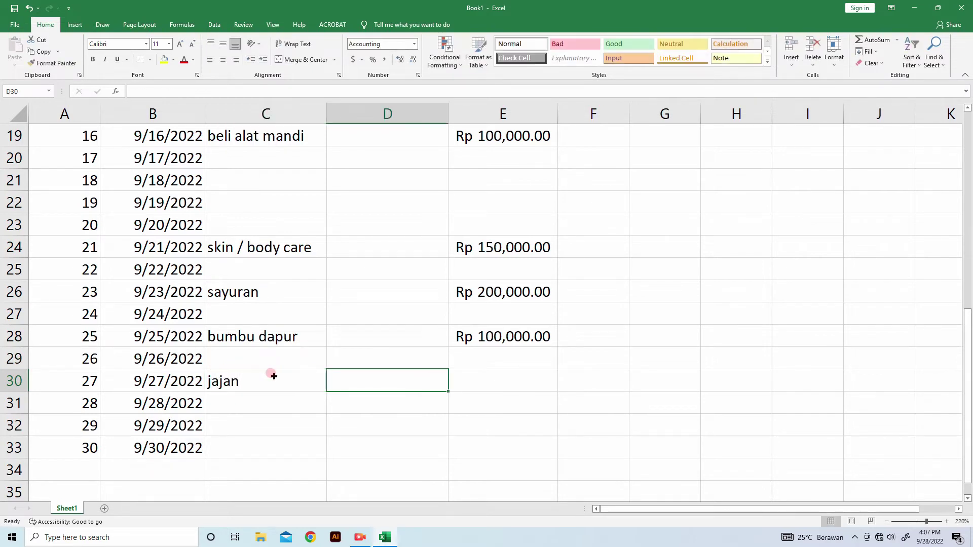
{"action": "key", "text": "Tab"}
{"action": "type", "text": "200000"}
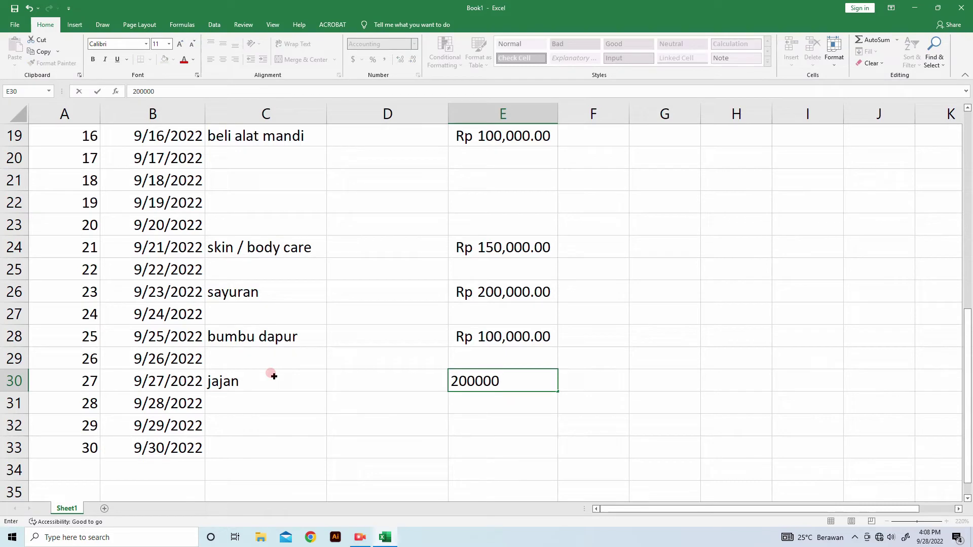
{"action": "left_click", "coordinate": [460, 484]}
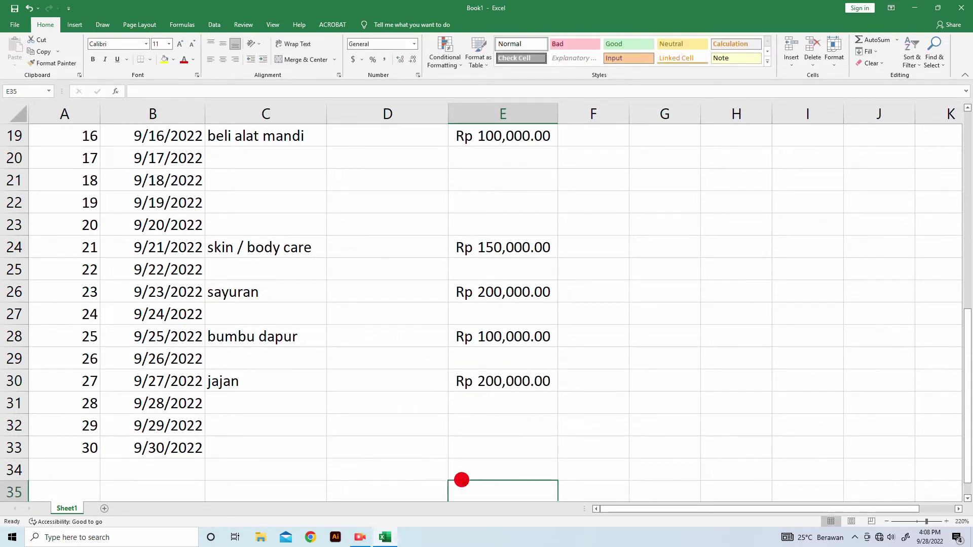
Calculate the opening Saldo in cell F4 as Debet minus Kredit with the formula =D4-E4.
{"action": "scroll", "coordinate": [516, 472], "scroll_direction": "up", "scroll_amount": 6}
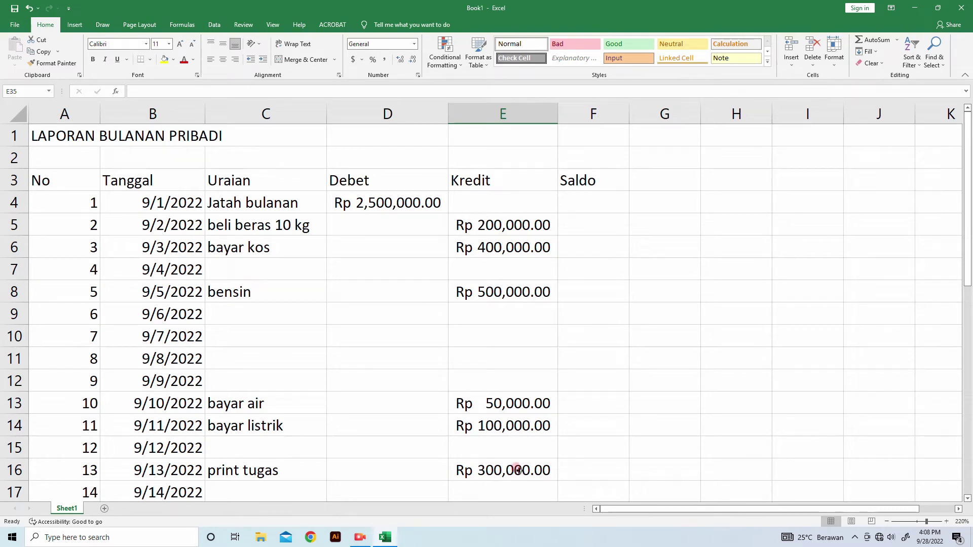
{"action": "left_click", "coordinate": [589, 201]}
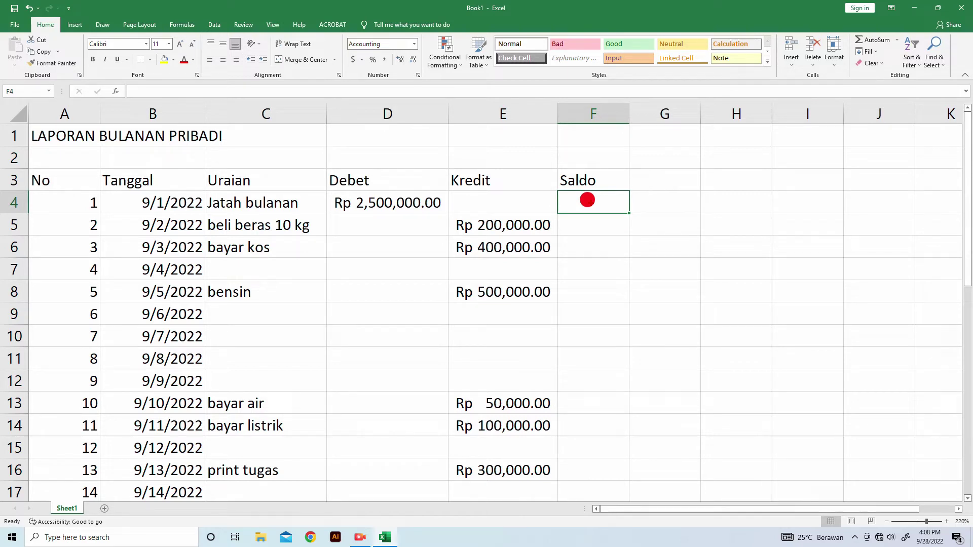
{"action": "type", "text": "="}
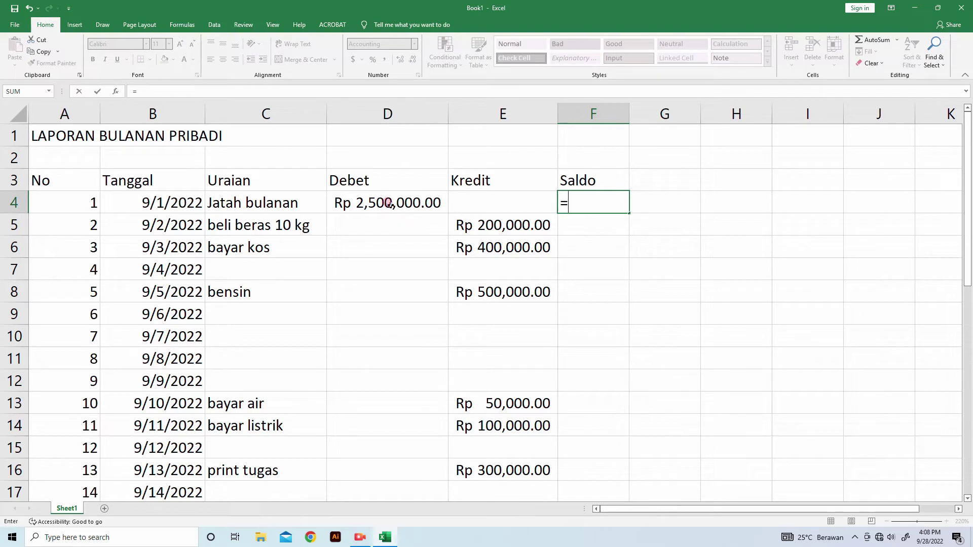
{"action": "left_click", "coordinate": [387, 203]}
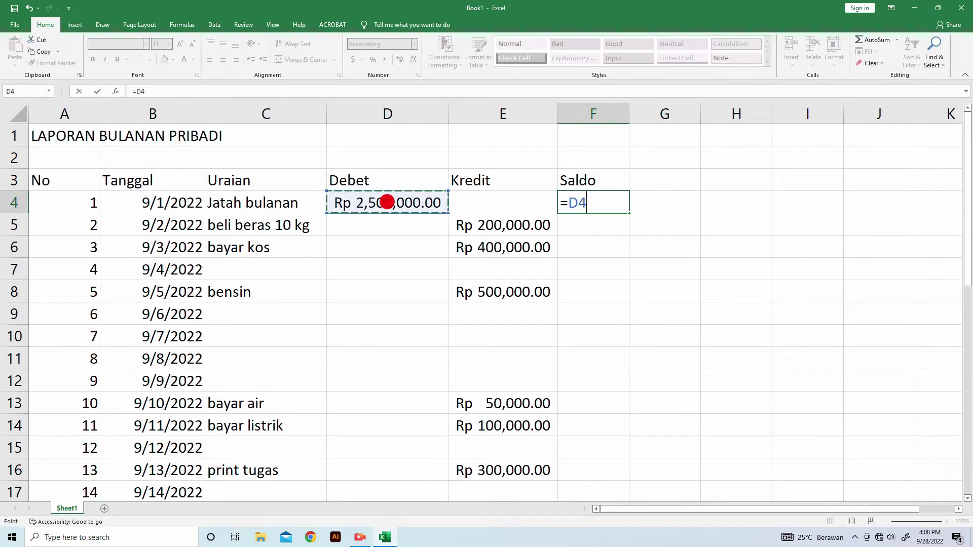
{"action": "type", "text": "-"}
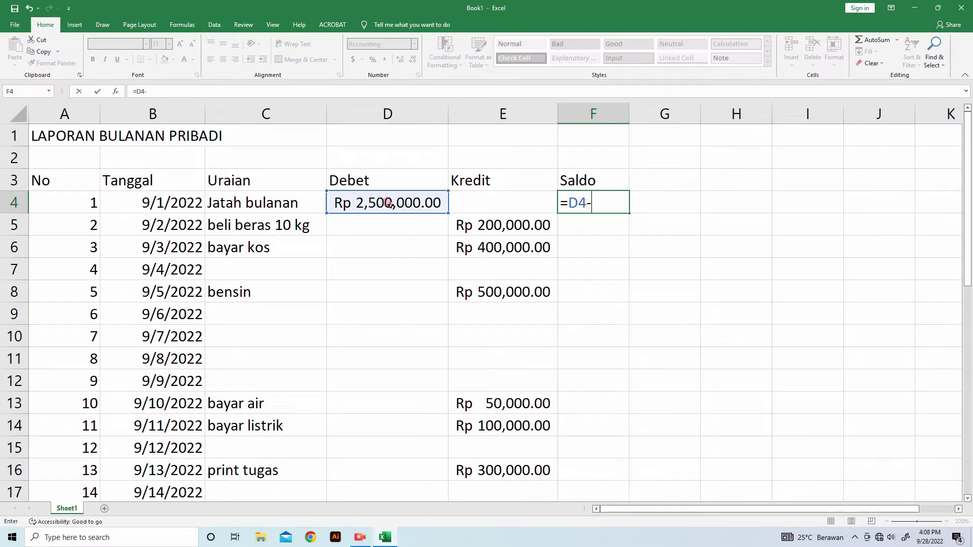
{"action": "left_click", "coordinate": [492, 202]}
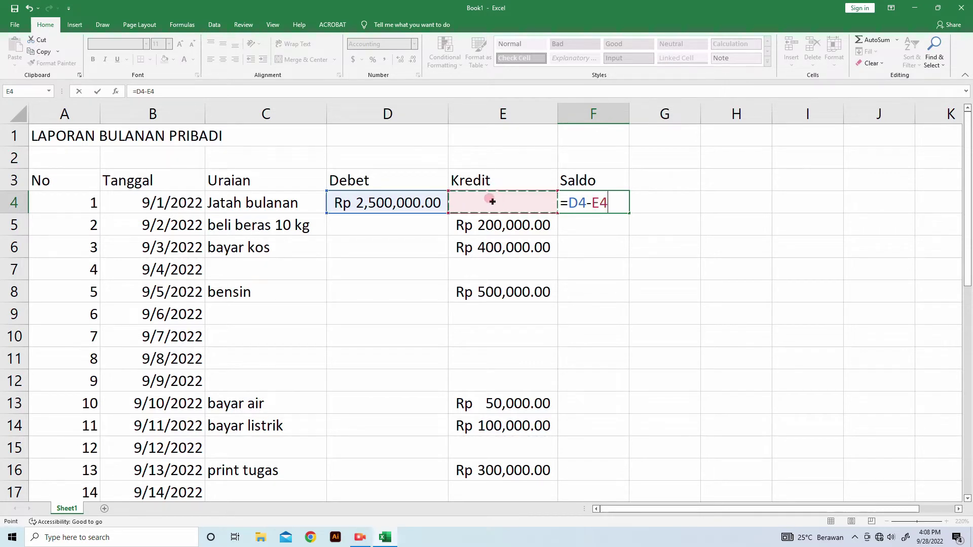
{"action": "key", "text": "Return"}
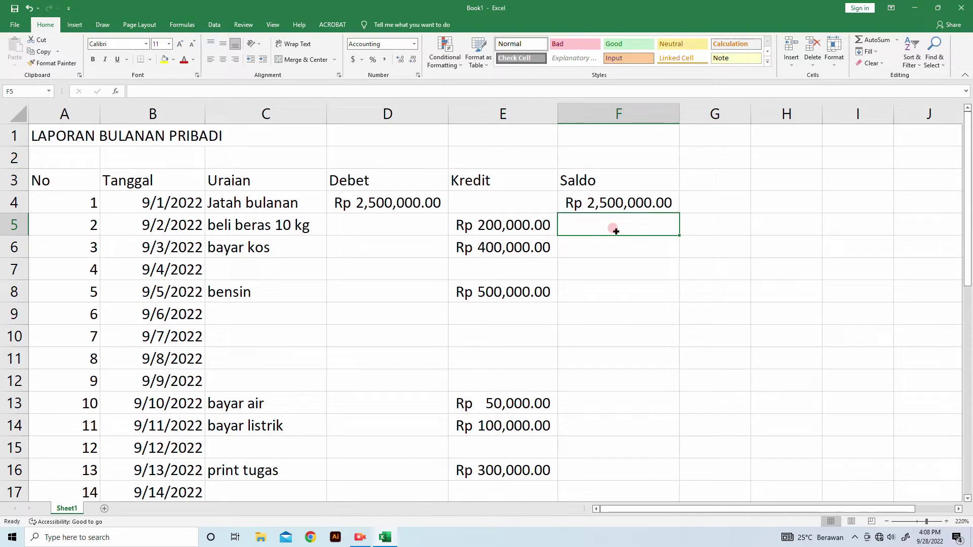
Calculate the Saldo in cell F5 as the previous balance minus the row's Kredit with the formula =F4-E5.
{"action": "type", "text": "="}
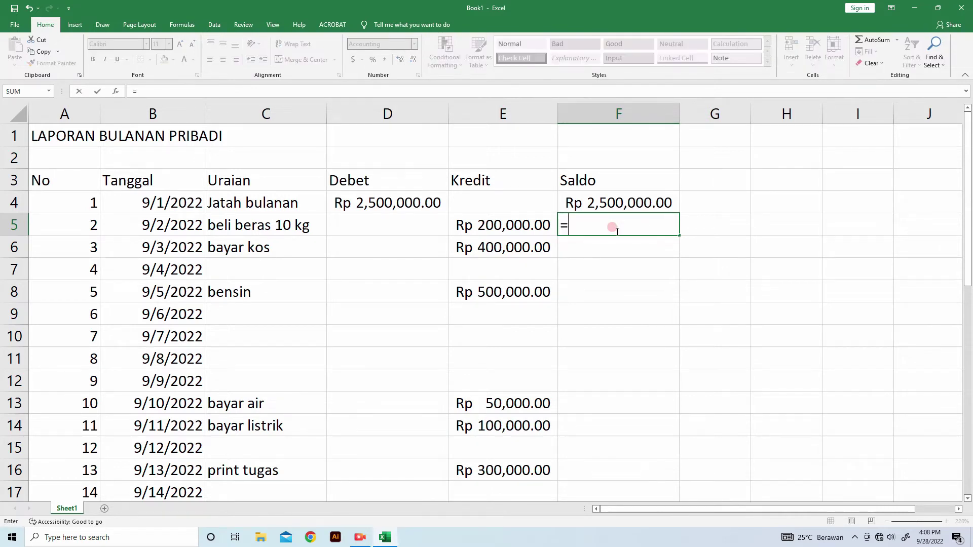
{"action": "left_click", "coordinate": [605, 203]}
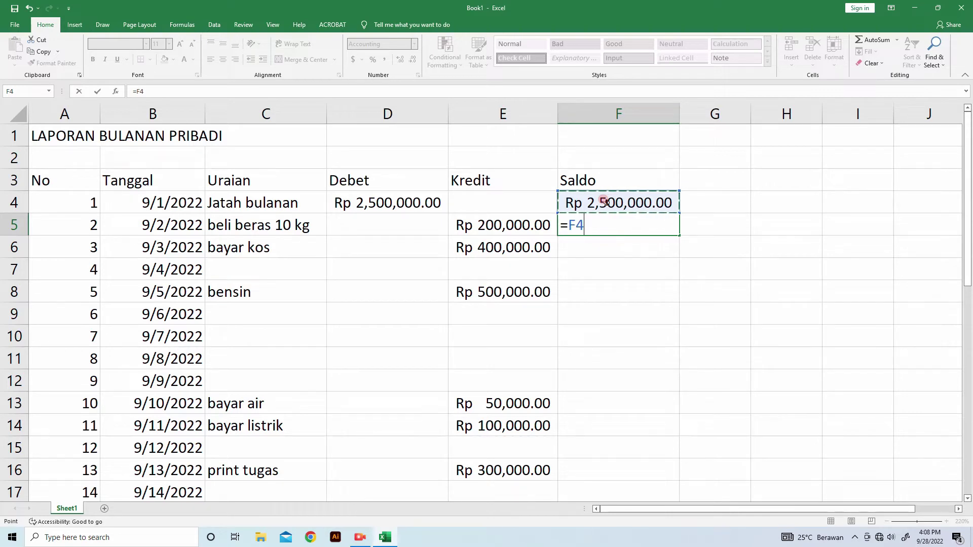
{"action": "type", "text": "-"}
{"action": "left_click", "coordinate": [512, 217]}
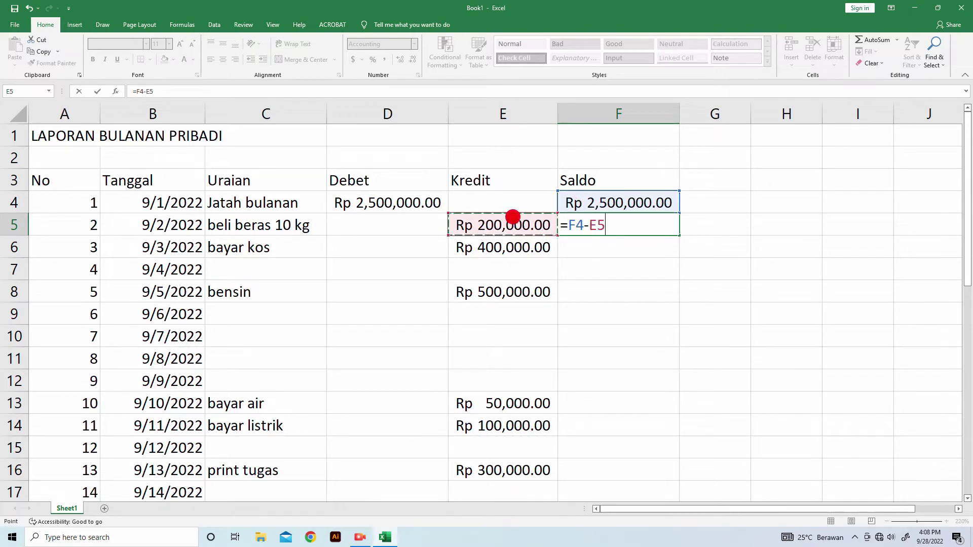
{"action": "key", "text": "Return"}
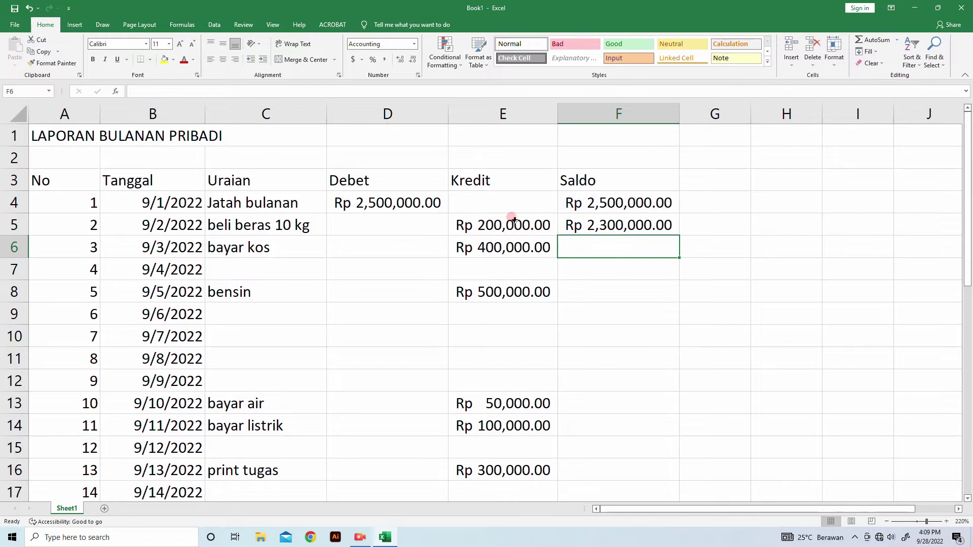
Fill the Saldo formula from F5 down to F33 for the remaining dates and review the balances.
{"action": "left_click", "coordinate": [610, 220]}
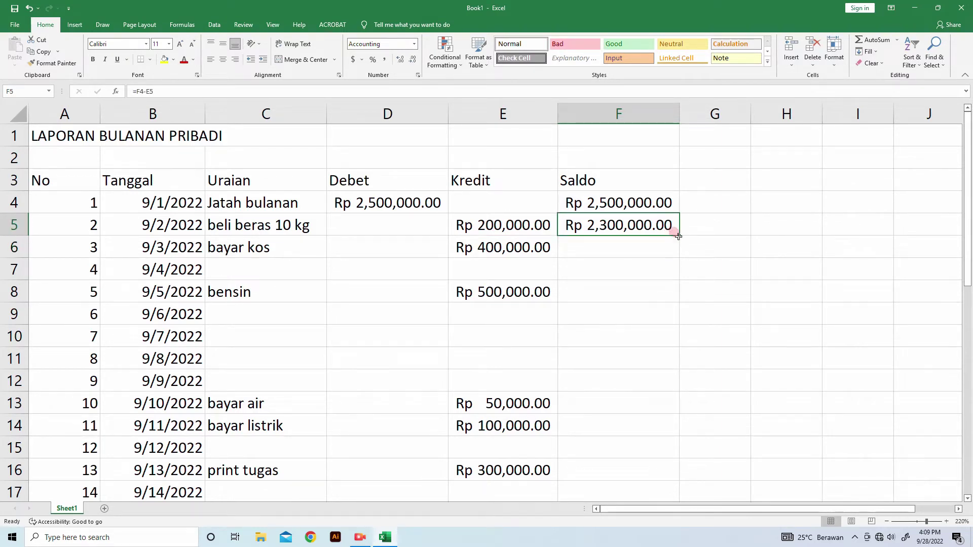
{"action": "left_click_drag", "start_coordinate": [679, 236], "coordinate": [683, 416]}
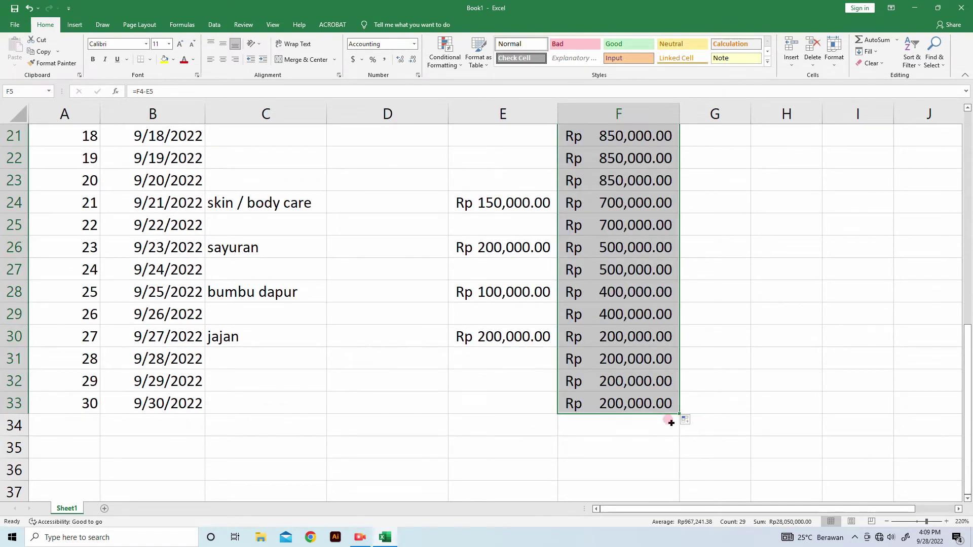
{"action": "scroll", "coordinate": [671, 423], "scroll_direction": "up", "scroll_amount": 4}
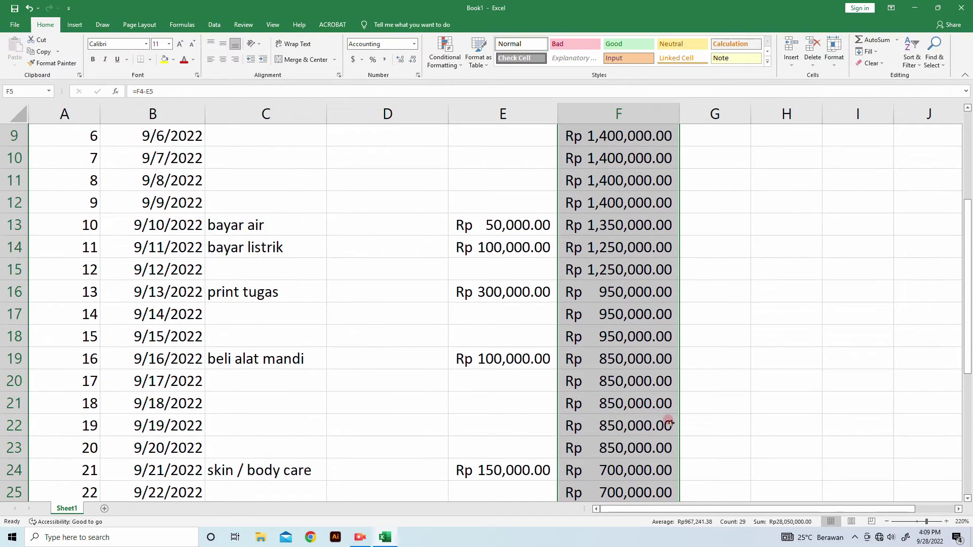
{"action": "scroll", "coordinate": [669, 422], "scroll_direction": "up", "scroll_amount": 3}
{"action": "scroll", "coordinate": [674, 420], "scroll_direction": "down", "scroll_amount": 5}
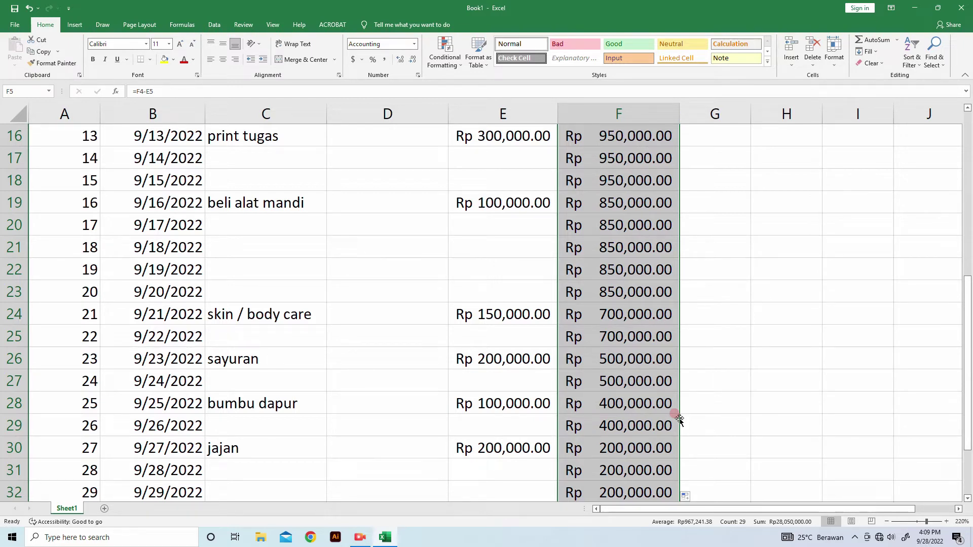
Record the expense "beli pulsa" in cell C21 for 9/18/2022 with a Kredit amount of 100000 in E21, and review the balances.
{"action": "left_click", "coordinate": [299, 262]}
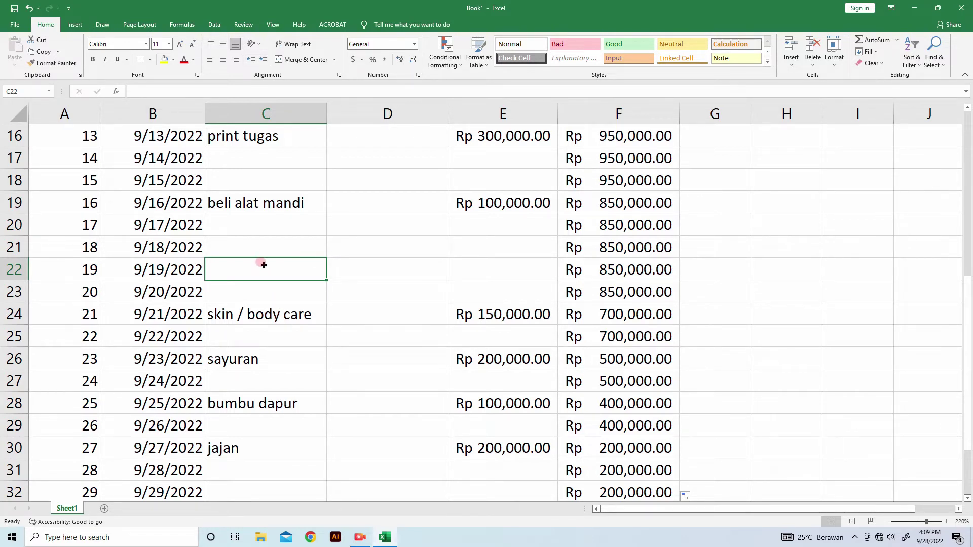
{"action": "left_click", "coordinate": [261, 247]}
{"action": "type", "text": "b"}
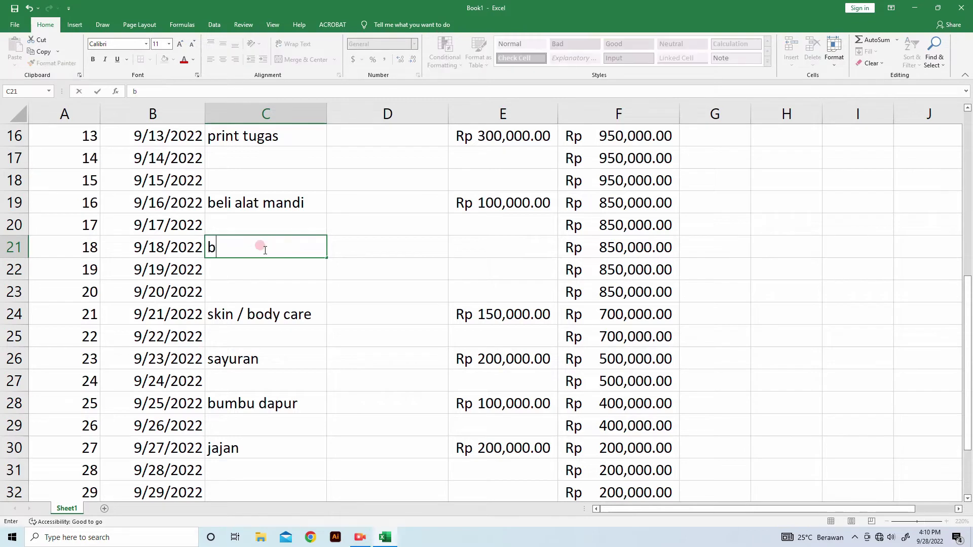
{"action": "type", "text": "eli pulsa"}
{"action": "key", "text": "Tab"}
{"action": "key", "text": "Tab"}
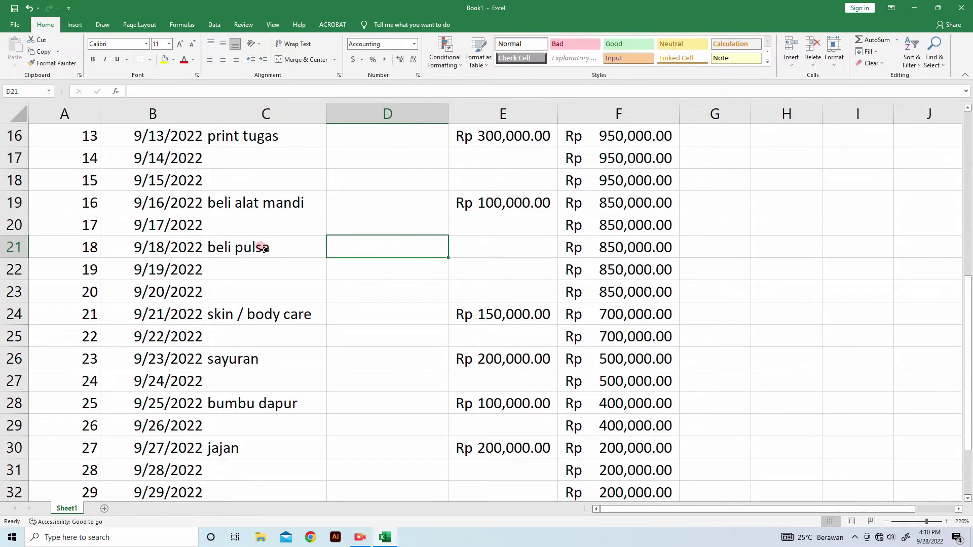
{"action": "type", "text": "1"}
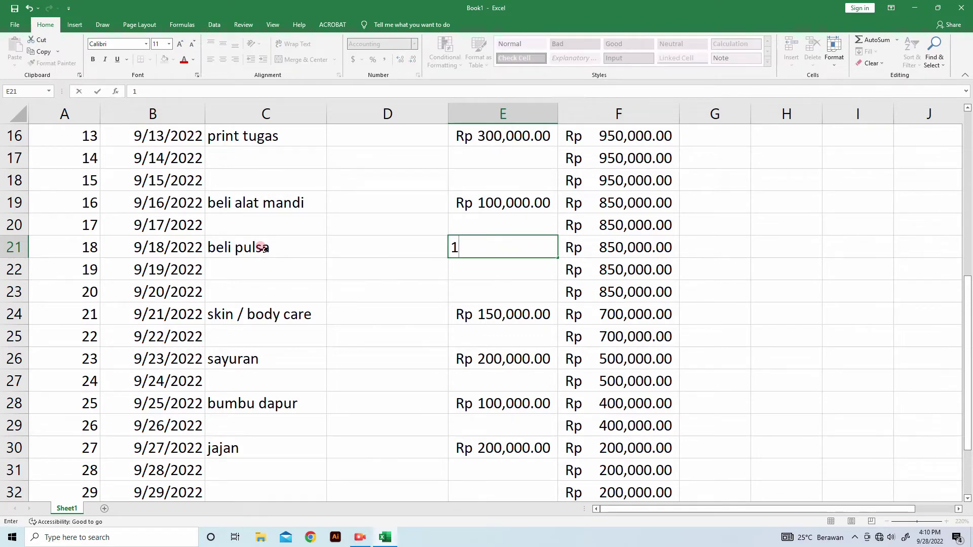
{"action": "type", "text": "00,"}
{"action": "type", "text": "00000"}
{"action": "key", "text": "Return"}
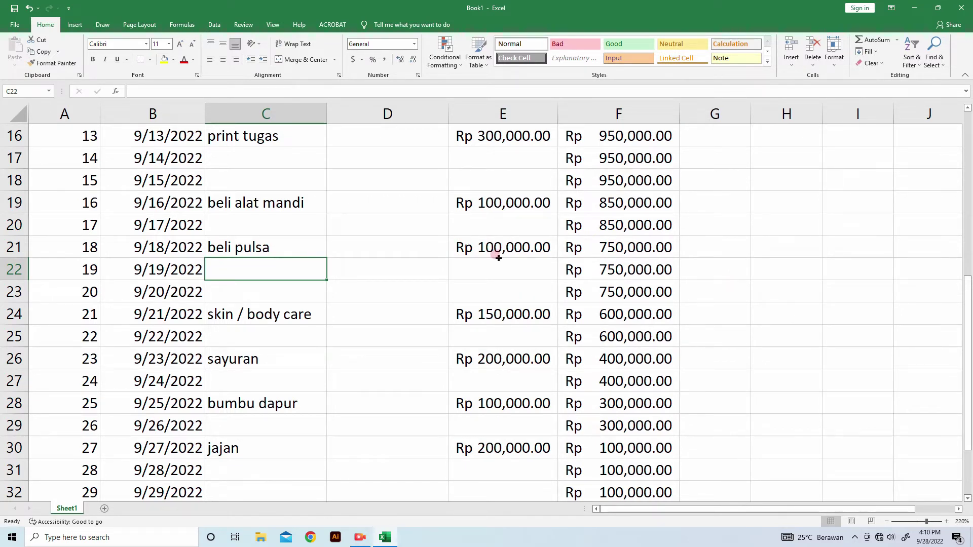
{"action": "scroll", "coordinate": [636, 269], "scroll_direction": "down", "scroll_amount": 4}
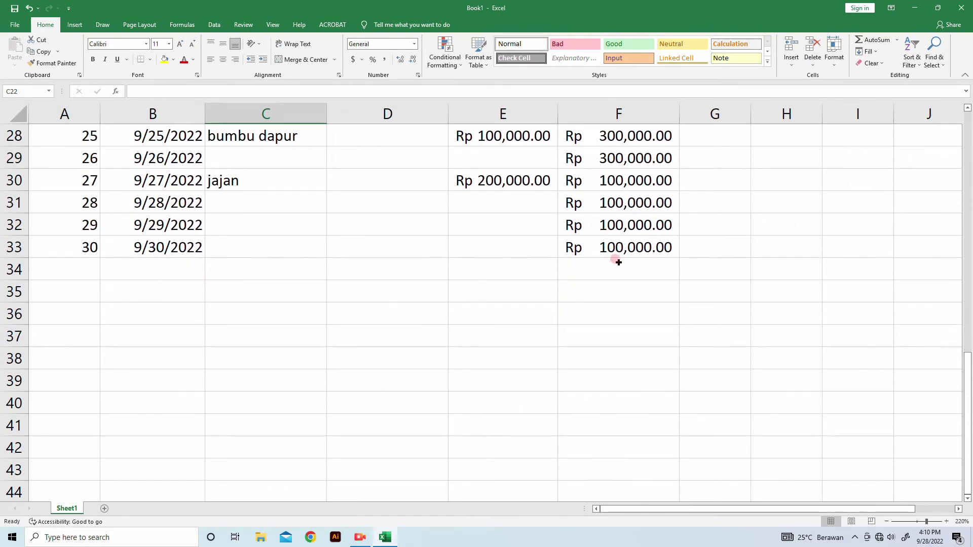
{"action": "scroll", "coordinate": [615, 247], "scroll_direction": "up", "scroll_amount": 9}
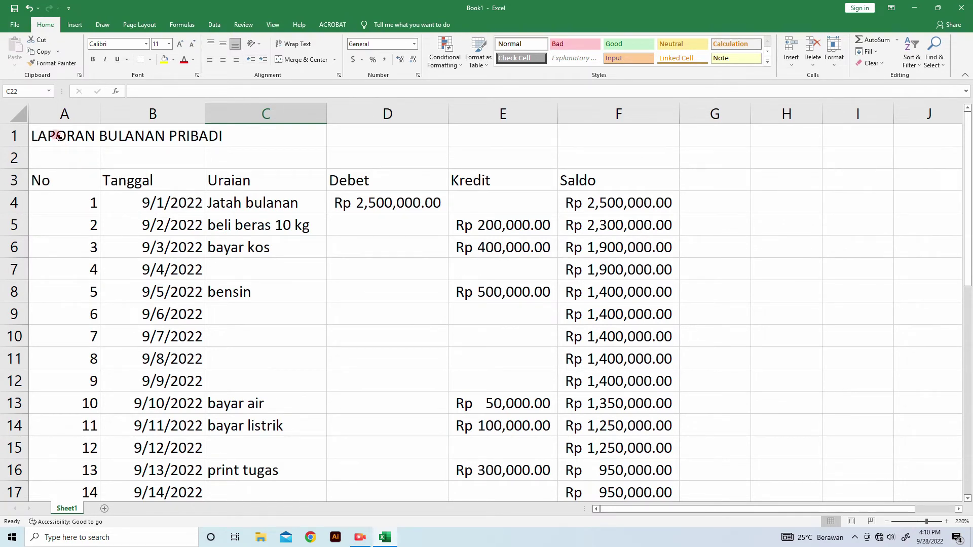
{"action": "left_click", "coordinate": [367, 539]}
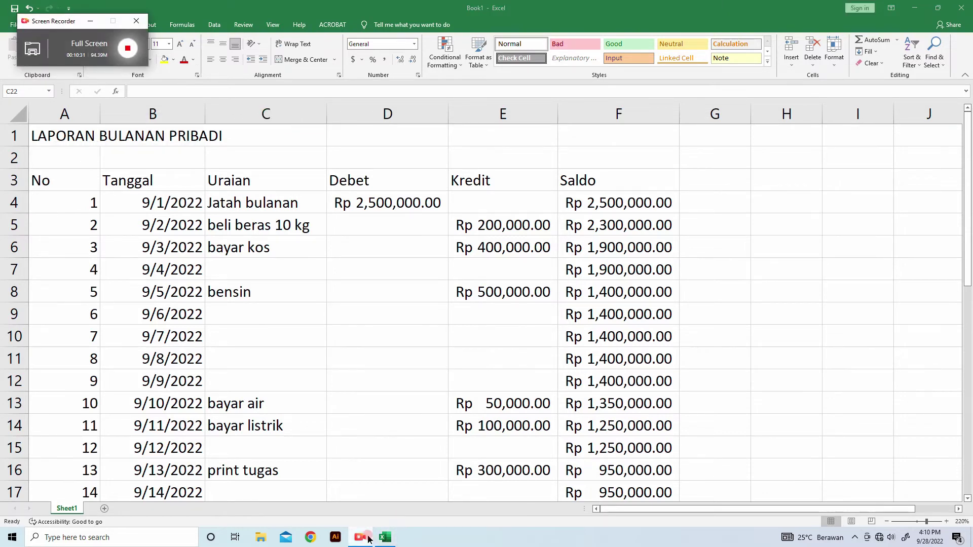
{"action": "left_click", "coordinate": [367, 538]}
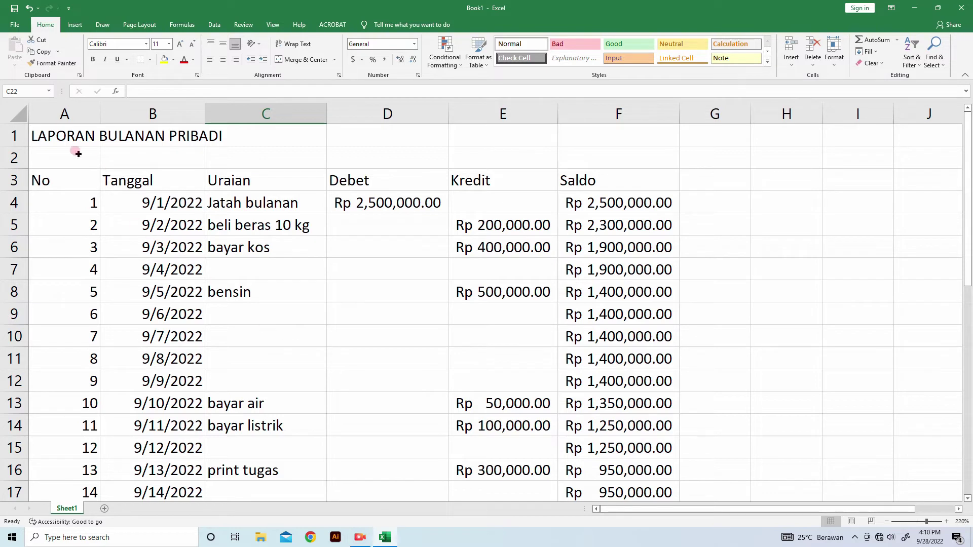
Merge and center the title "LAPORAN BULANAN PRIBADI" across A1:F1 and make it bold.
{"action": "left_click", "coordinate": [54, 130]}
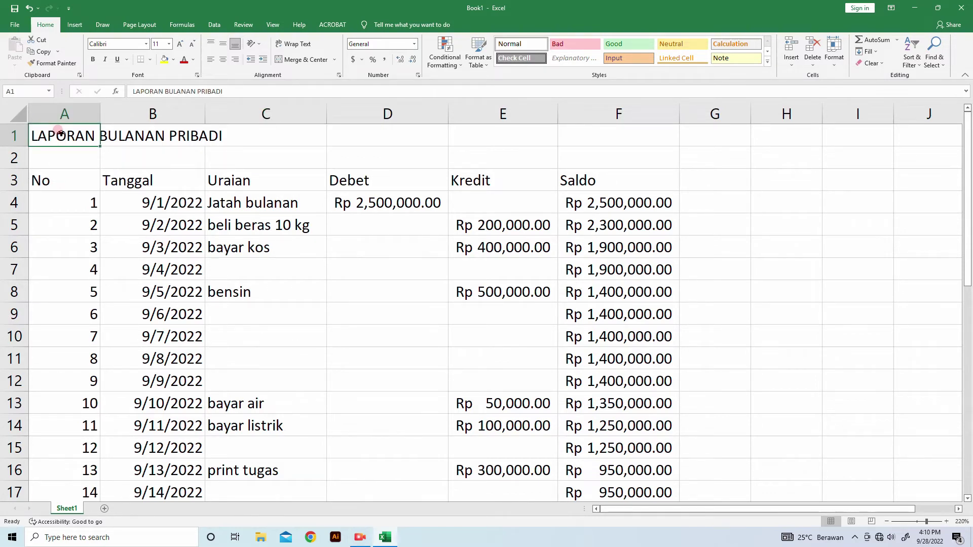
{"action": "left_click_drag", "start_coordinate": [102, 138], "coordinate": [596, 133]}
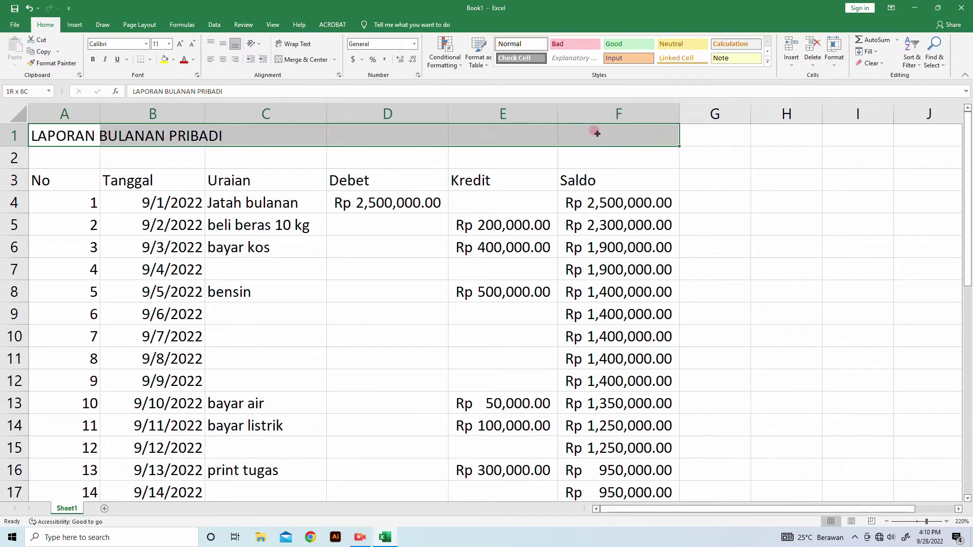
{"action": "left_click", "coordinate": [304, 60]}
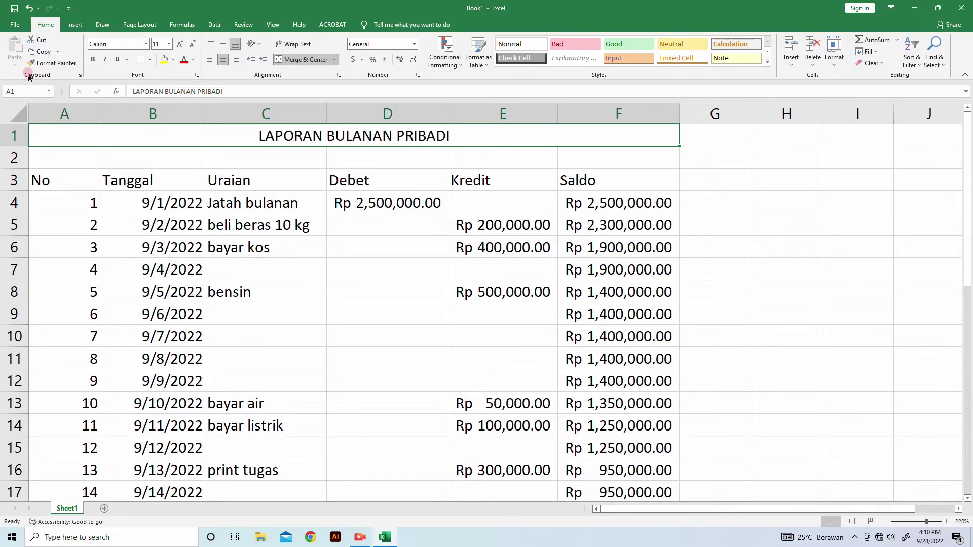
{"action": "left_click", "coordinate": [94, 61]}
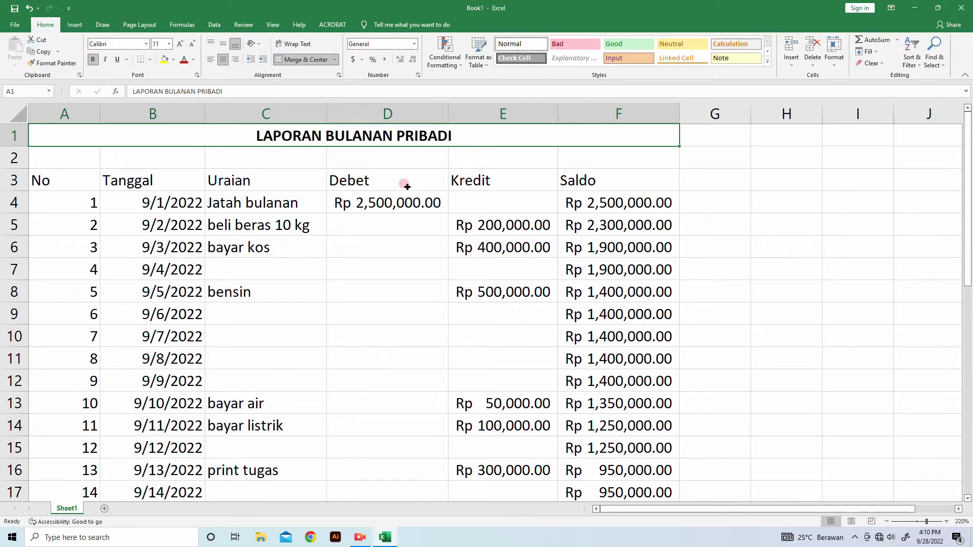
Apply All Borders to the whole report table in A3:F33.
{"action": "left_click", "coordinate": [65, 182]}
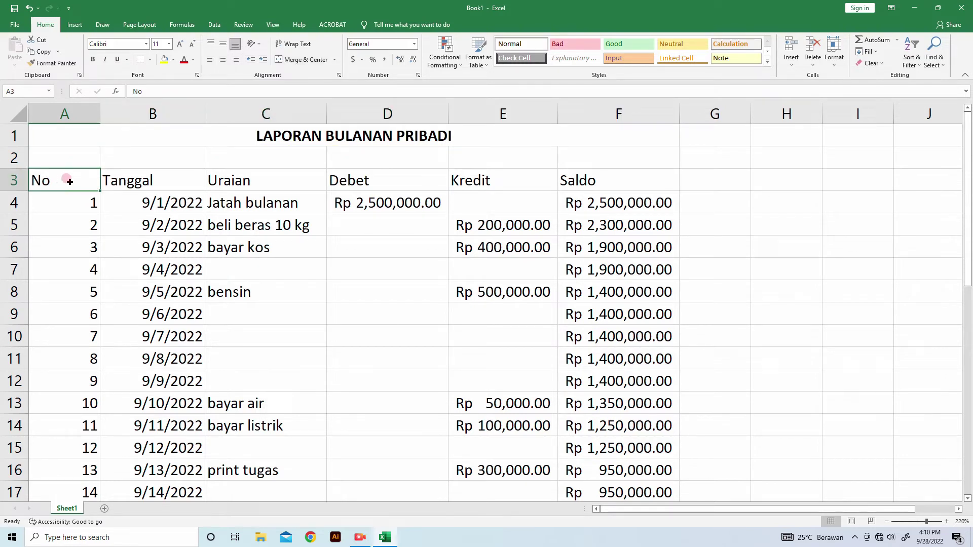
{"action": "left_click_drag", "start_coordinate": [77, 182], "coordinate": [594, 450]}
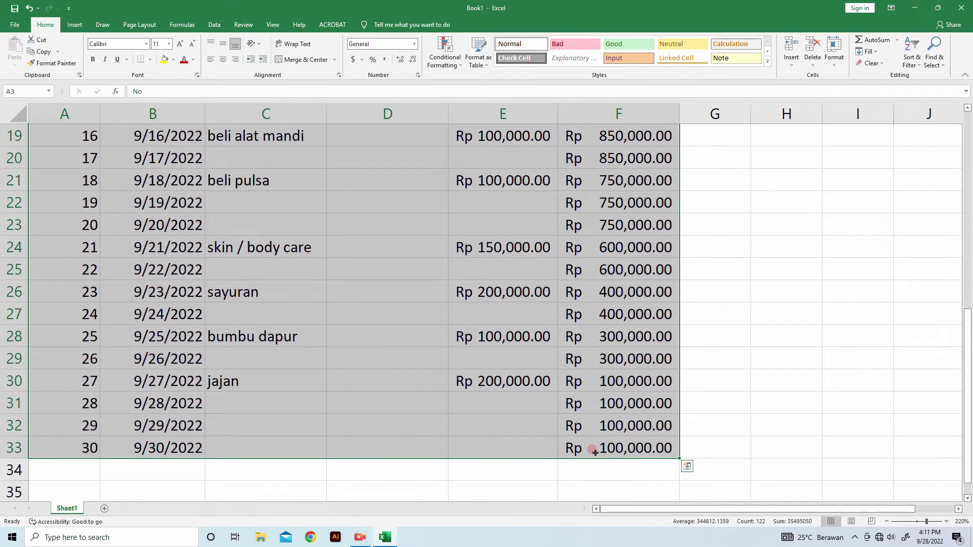
{"action": "left_click", "coordinate": [154, 63]}
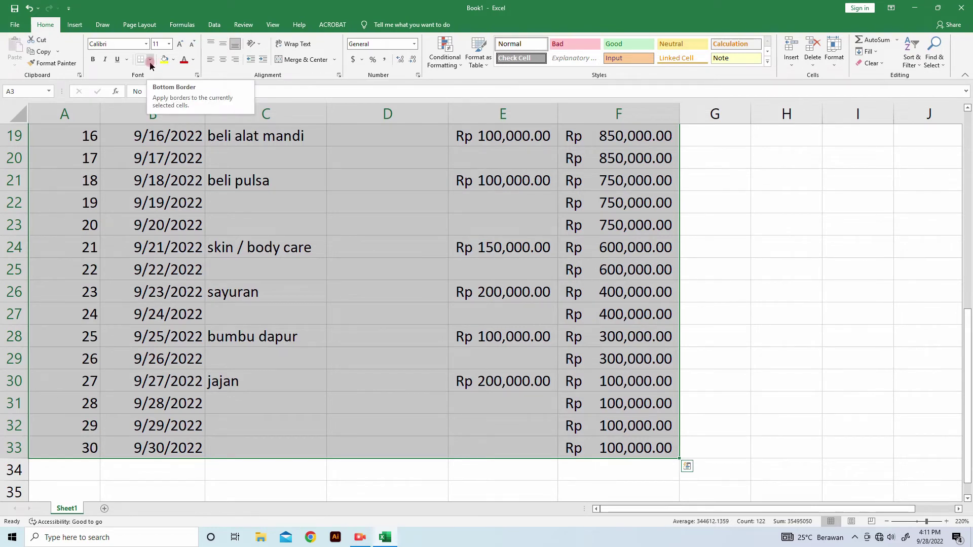
{"action": "left_click", "coordinate": [150, 60]}
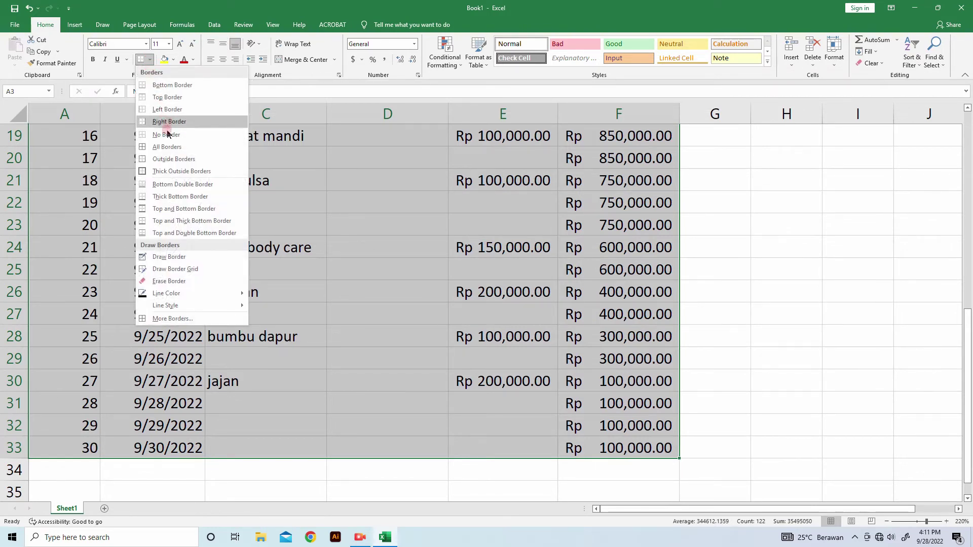
{"action": "left_click", "coordinate": [161, 146]}
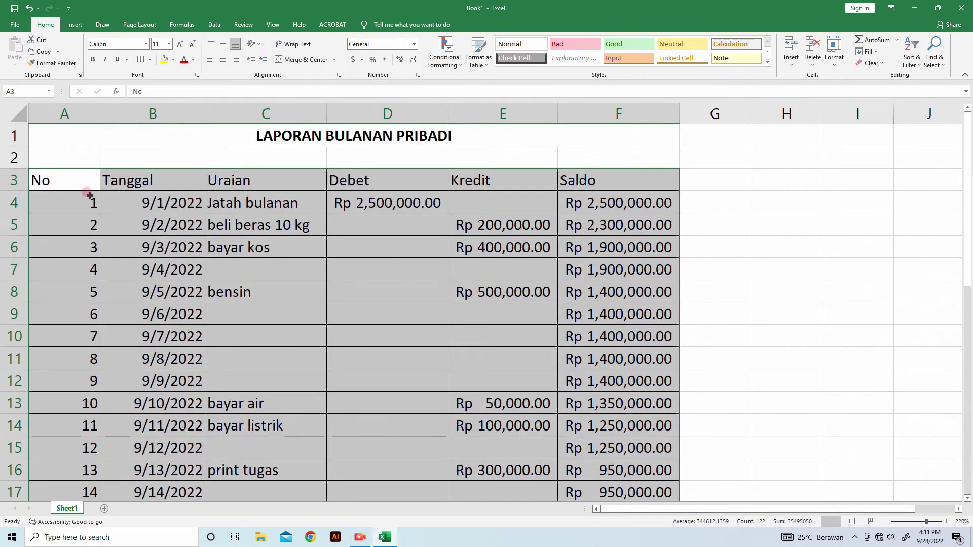
Narrow the No column A and the Tanggal column B to fit their contents.
{"action": "left_click", "coordinate": [69, 180]}
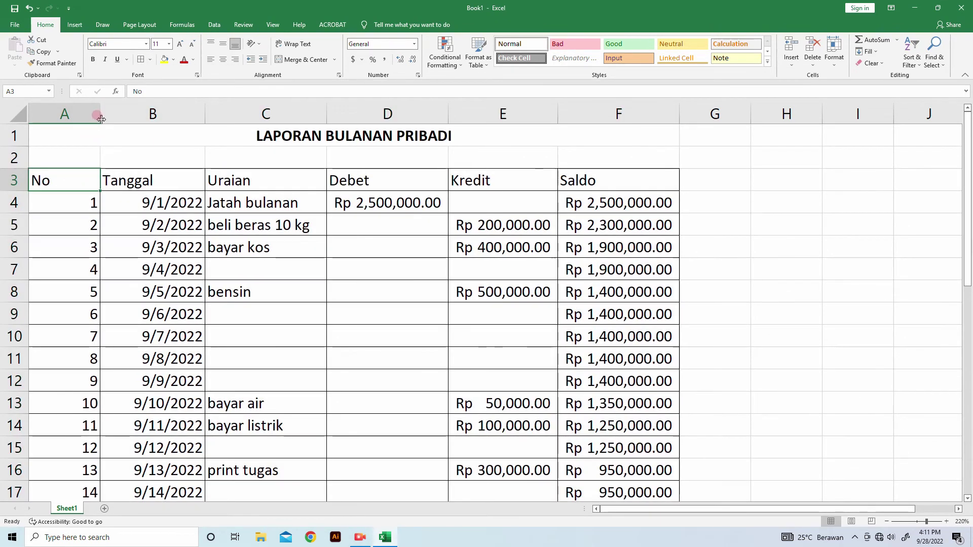
{"action": "left_click_drag", "start_coordinate": [100, 118], "coordinate": [53, 126]}
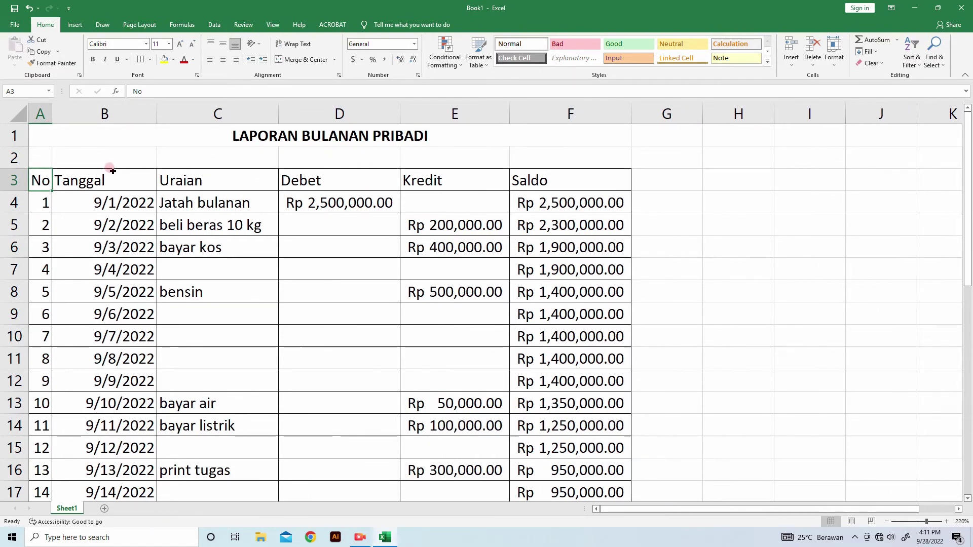
{"action": "left_click", "coordinate": [123, 197]}
{"action": "left_click_drag", "start_coordinate": [156, 114], "coordinate": [135, 119]}
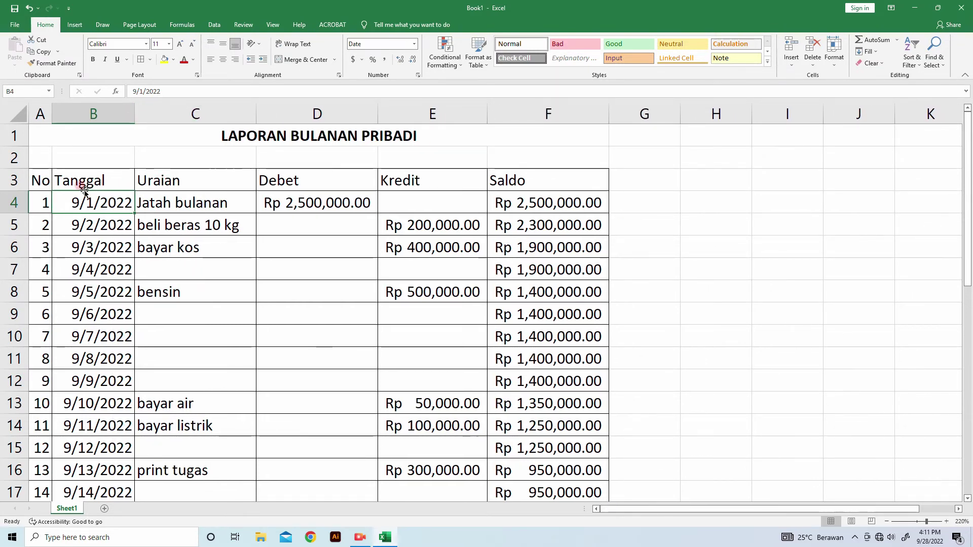
Center the header row A3:F3 horizontally and vertically and make it bold.
{"action": "left_click_drag", "start_coordinate": [36, 178], "coordinate": [512, 183]}
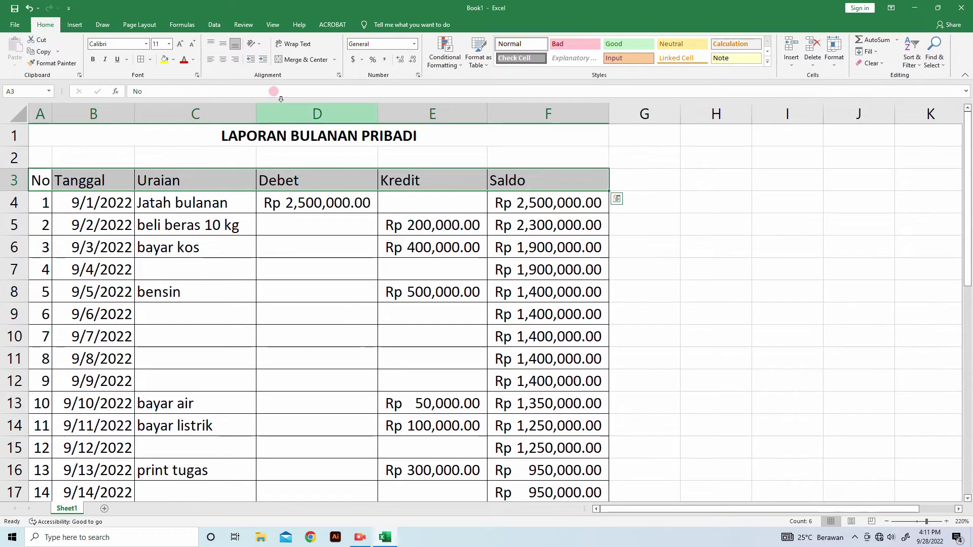
{"action": "left_click", "coordinate": [224, 49]}
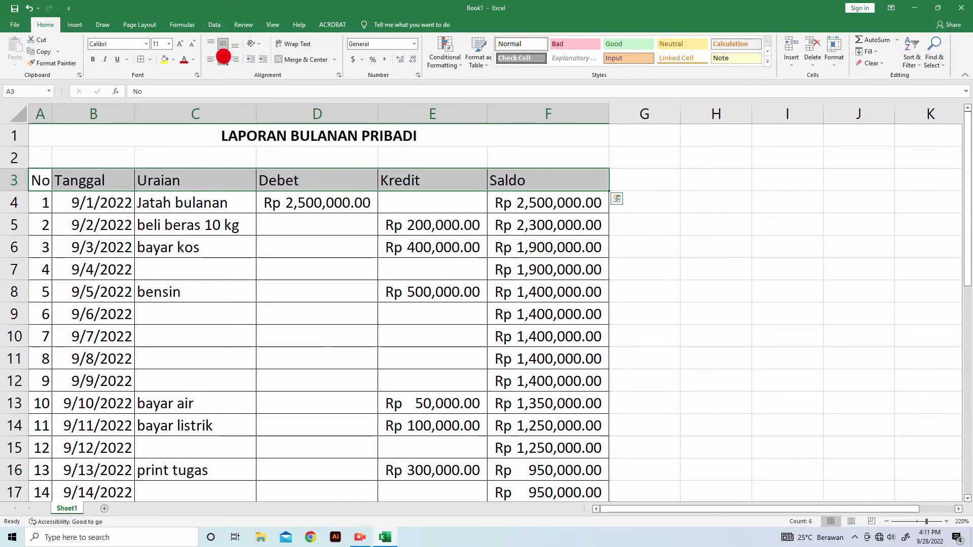
{"action": "left_click", "coordinate": [223, 59]}
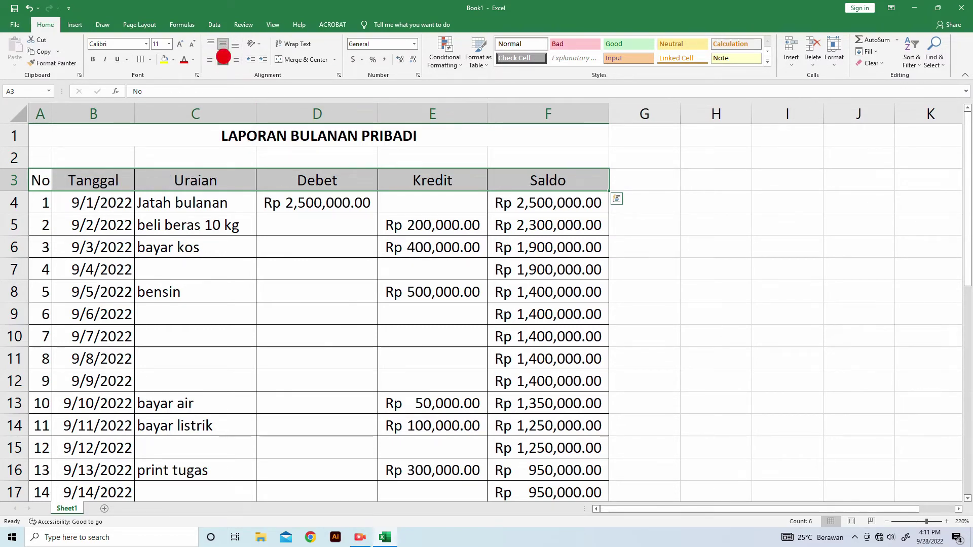
{"action": "left_click", "coordinate": [94, 60]}
{"action": "left_click", "coordinate": [284, 252]}
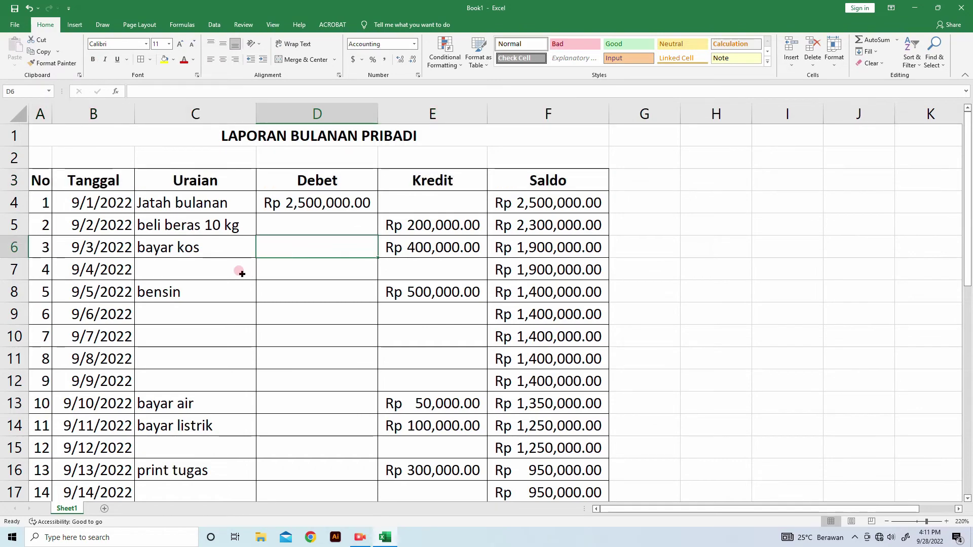
Center the row numbers in A4:A33 in their cells, and left-align the dates in B4:B33 with middle vertical alignment.
{"action": "left_click_drag", "start_coordinate": [42, 200], "coordinate": [45, 450]}
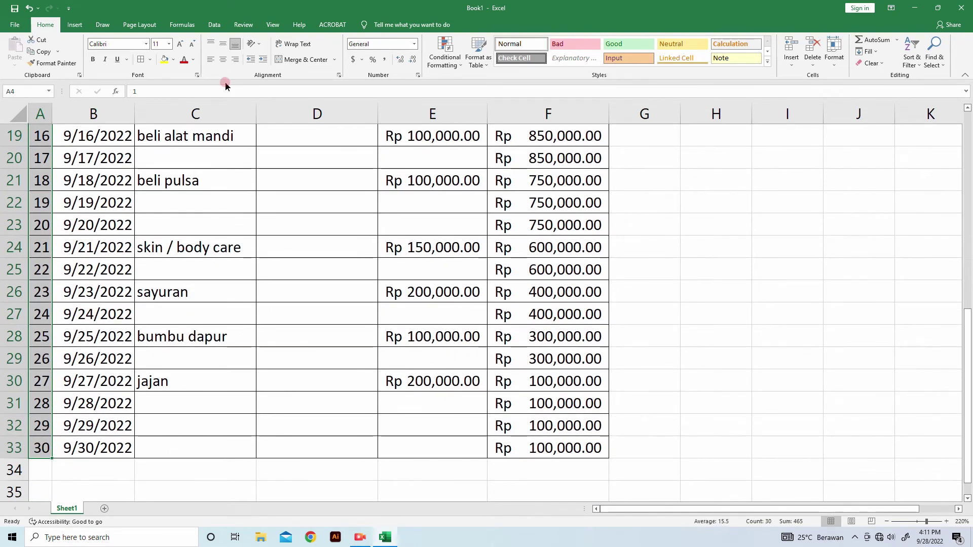
{"action": "left_click", "coordinate": [224, 43]}
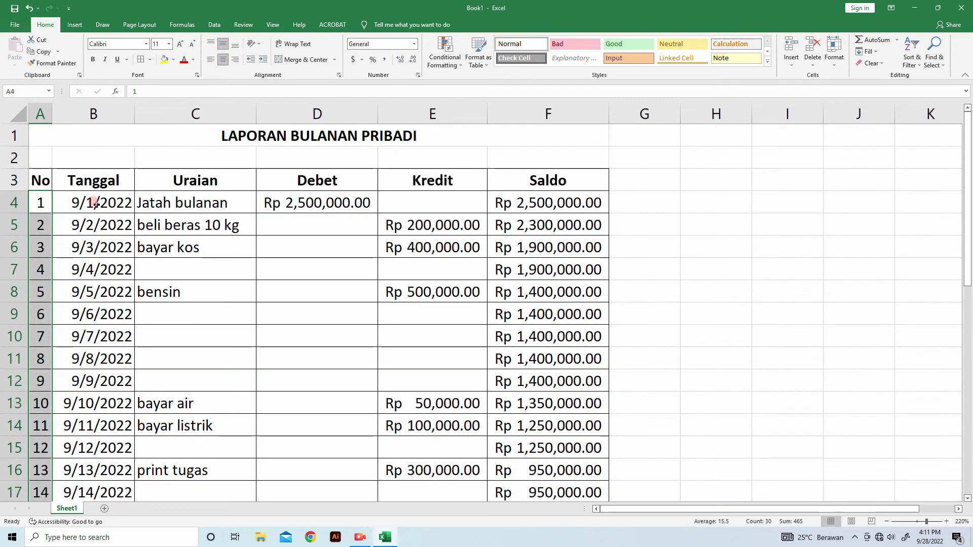
{"action": "left_click_drag", "start_coordinate": [91, 202], "coordinate": [85, 532]}
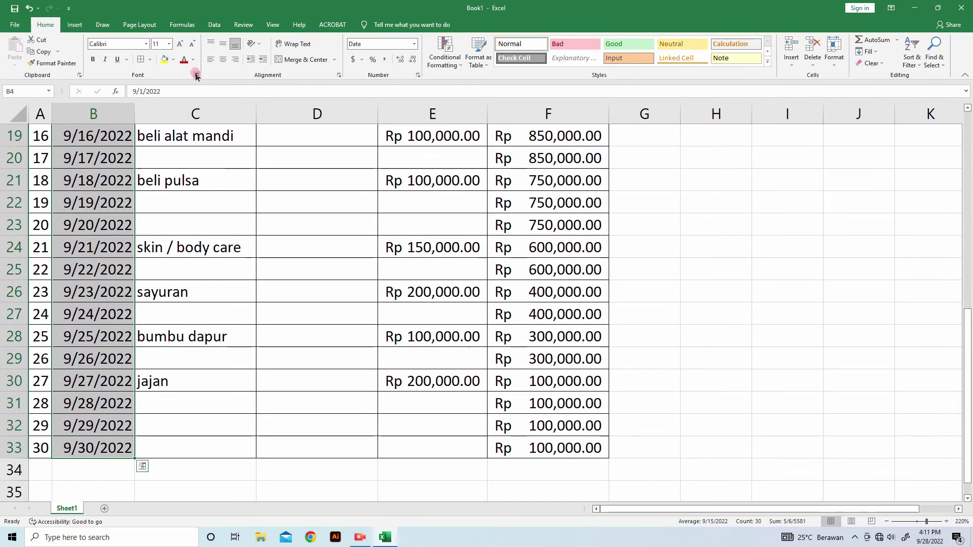
{"action": "left_click", "coordinate": [214, 60]}
{"action": "left_click", "coordinate": [211, 44]}
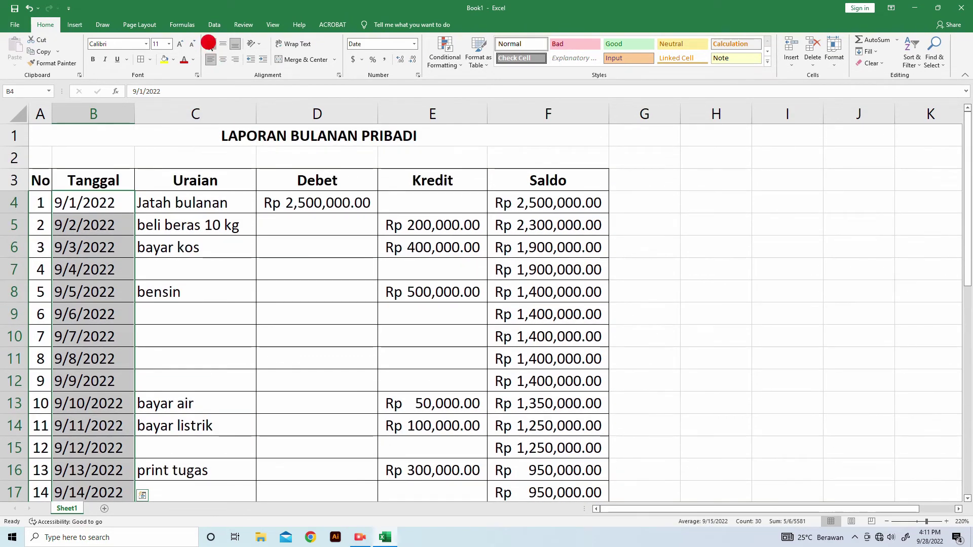
{"action": "left_click", "coordinate": [222, 46]}
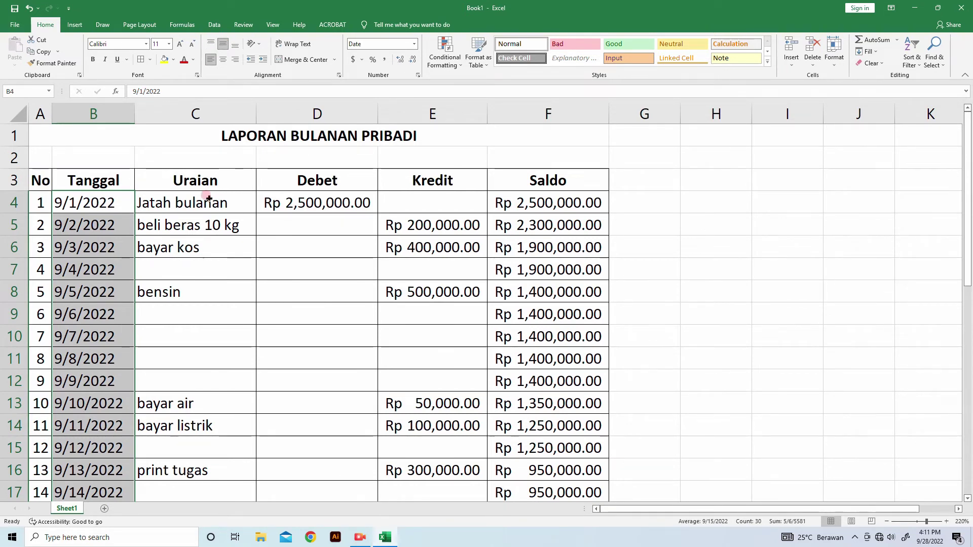
Apply left and middle alignment to the Uraian entries in C4:C33 and the Debet, Kredit and Saldo amounts in D4:F33.
{"action": "left_click_drag", "start_coordinate": [208, 198], "coordinate": [170, 446]}
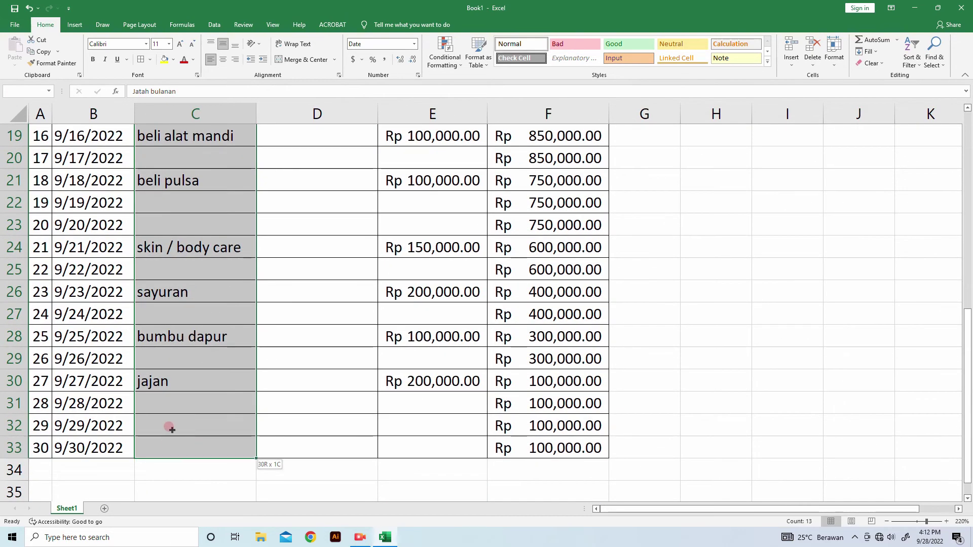
{"action": "left_click", "coordinate": [210, 60]}
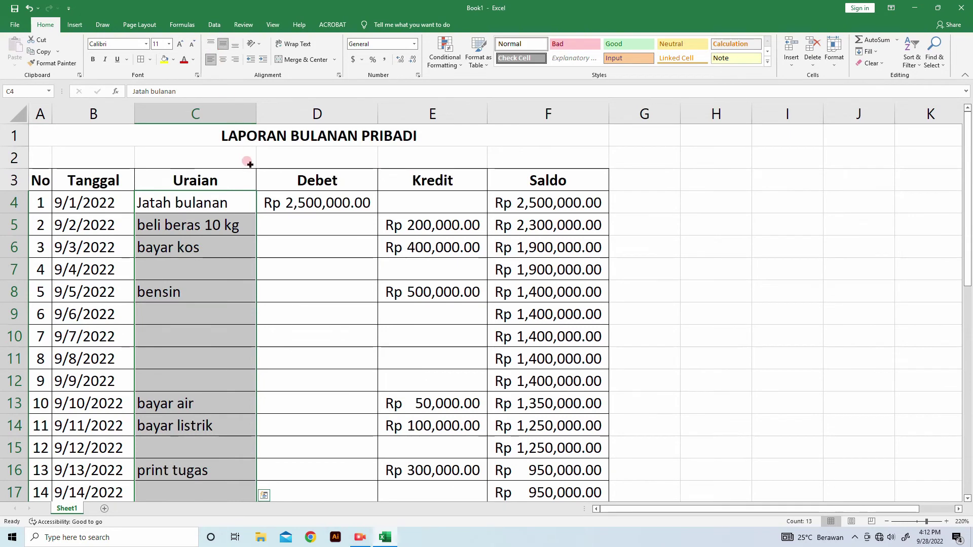
{"action": "left_click_drag", "start_coordinate": [309, 203], "coordinate": [503, 446]}
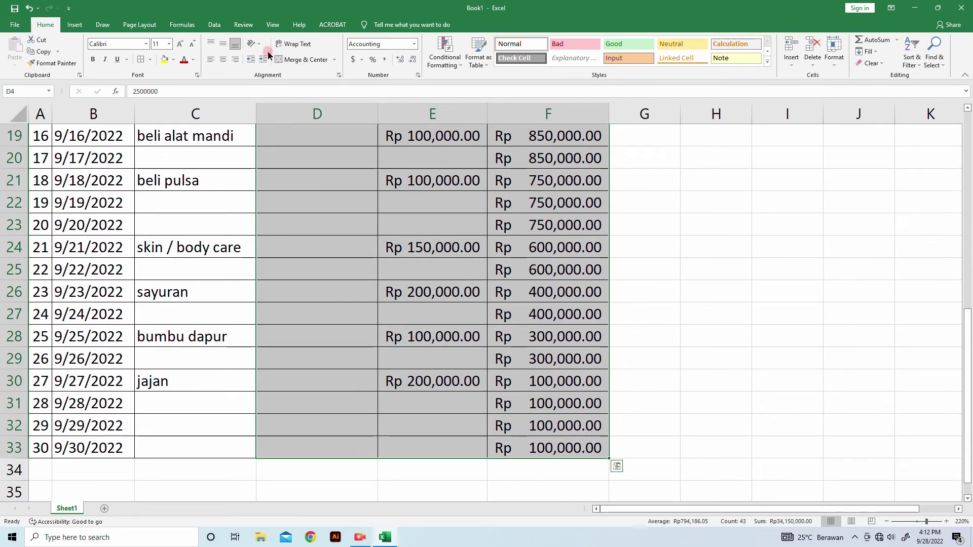
{"action": "left_click", "coordinate": [222, 44]}
{"action": "left_click", "coordinate": [210, 60]}
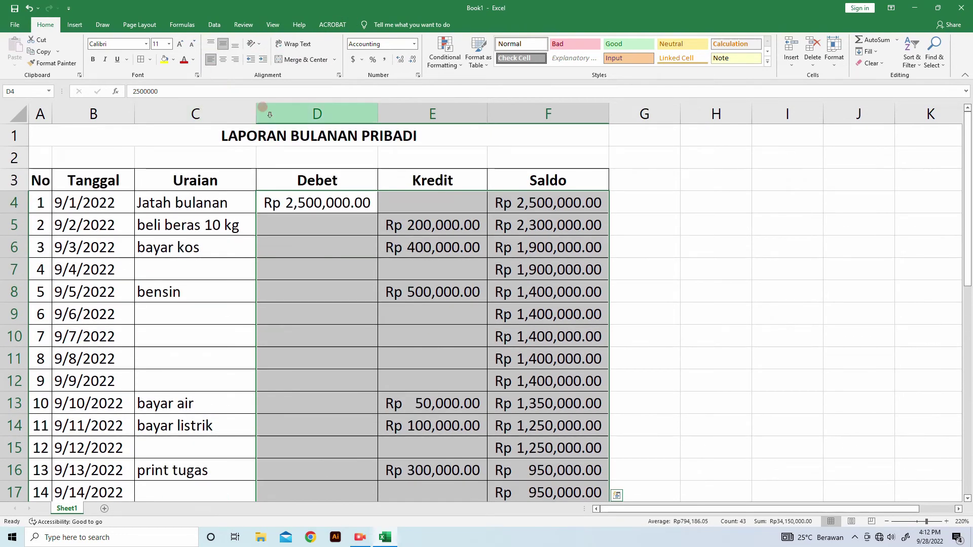
{"action": "left_click", "coordinate": [652, 257]}
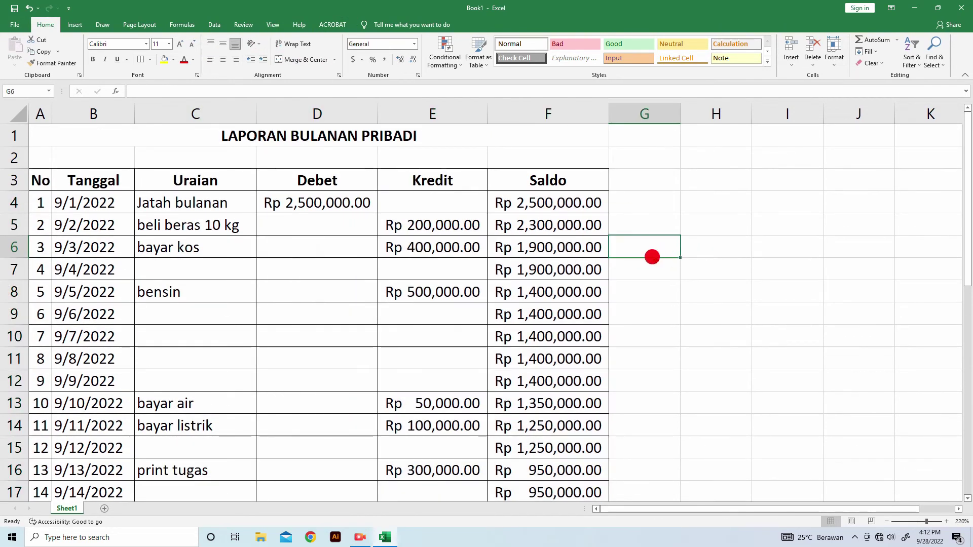
Enter the label Total in A34, directly below the last row of the report table.
{"action": "scroll", "coordinate": [634, 260], "scroll_direction": "down", "scroll_amount": 10}
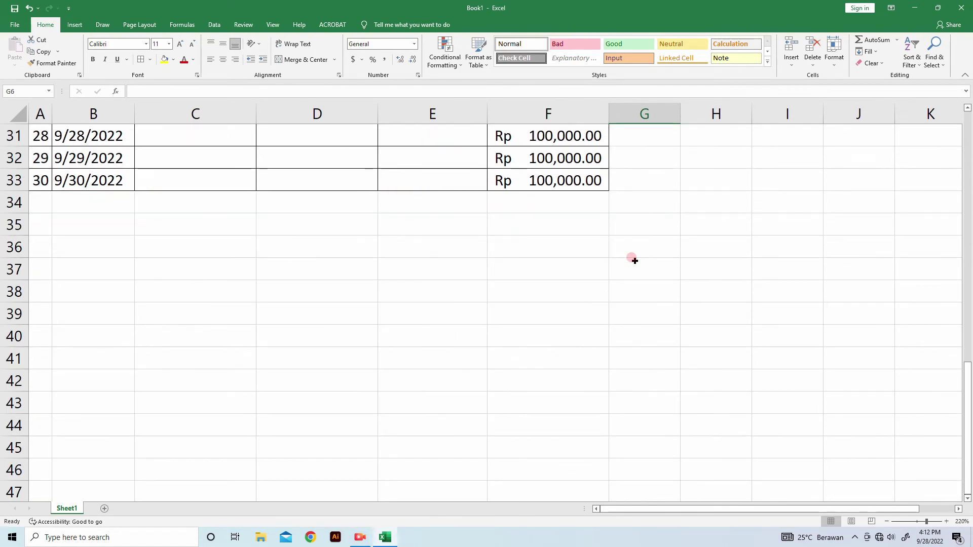
{"action": "scroll", "coordinate": [631, 256], "scroll_direction": "up", "scroll_amount": 9}
{"action": "scroll", "coordinate": [629, 257], "scroll_direction": "up", "scroll_amount": 1}
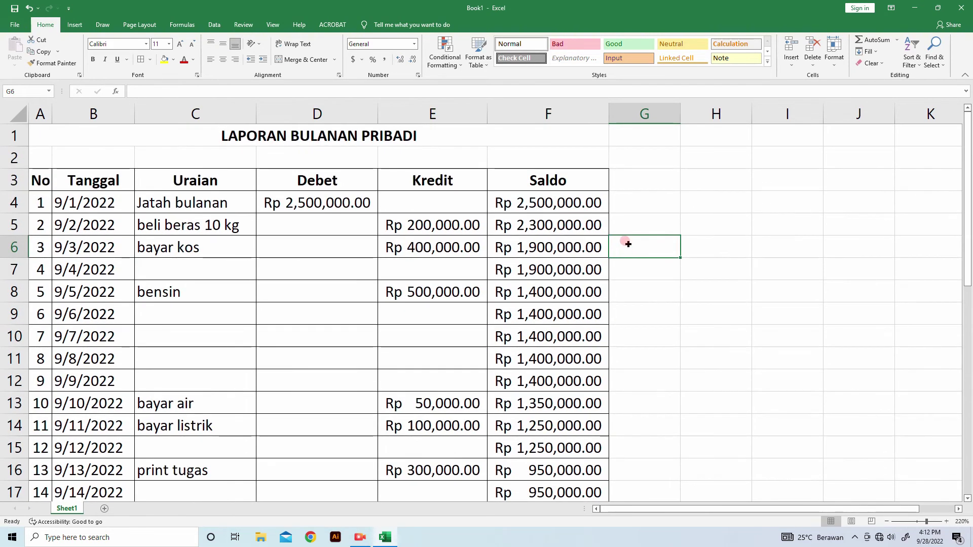
{"action": "scroll", "coordinate": [411, 225], "scroll_direction": "down", "scroll_amount": 11}
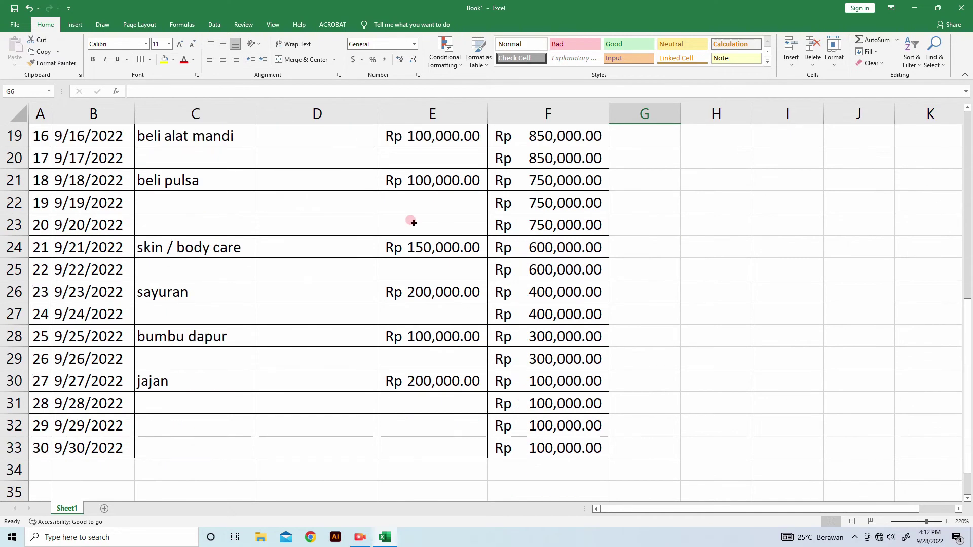
{"action": "scroll", "coordinate": [413, 234], "scroll_direction": "up", "scroll_amount": 3}
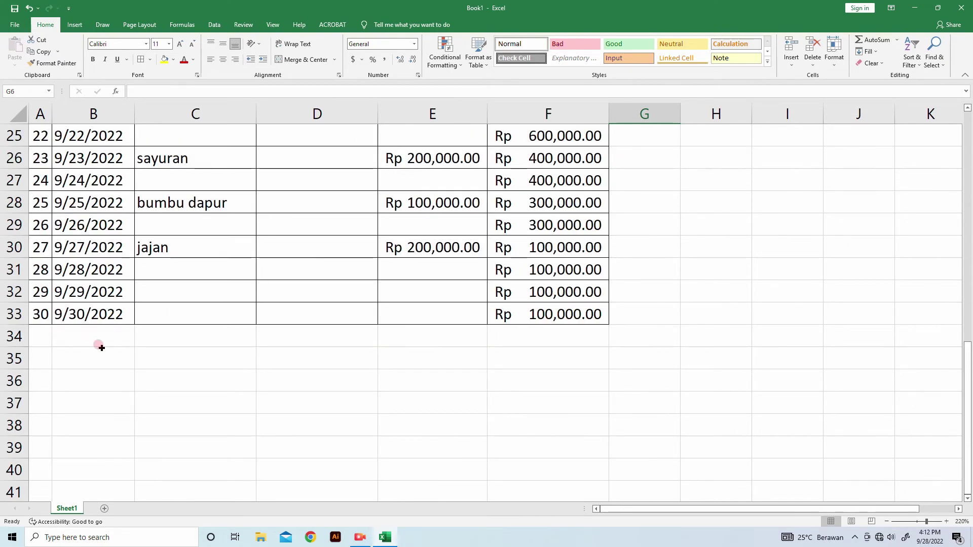
{"action": "left_click", "coordinate": [45, 334]}
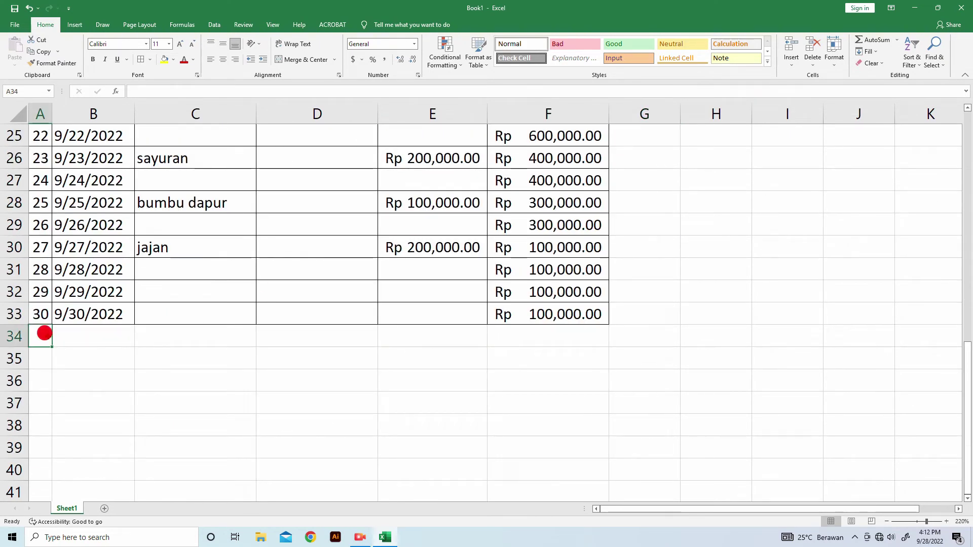
{"action": "type", "text": "Tota"}
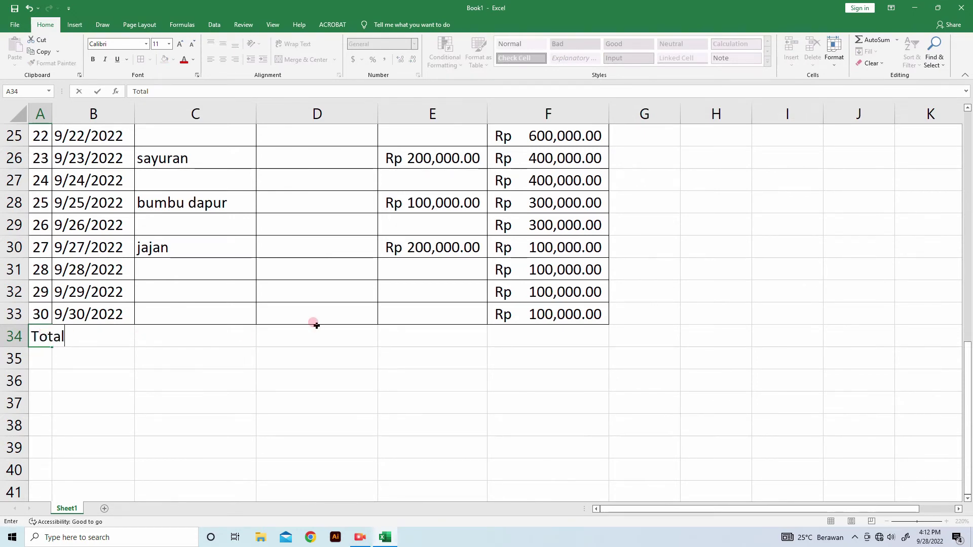
{"action": "type", "text": "l"}
Total the Debet column in D34 with the formula =sum(D4:D33).
{"action": "left_click", "coordinate": [349, 337]}
{"action": "scroll", "coordinate": [343, 330], "scroll_direction": "up", "scroll_amount": 8}
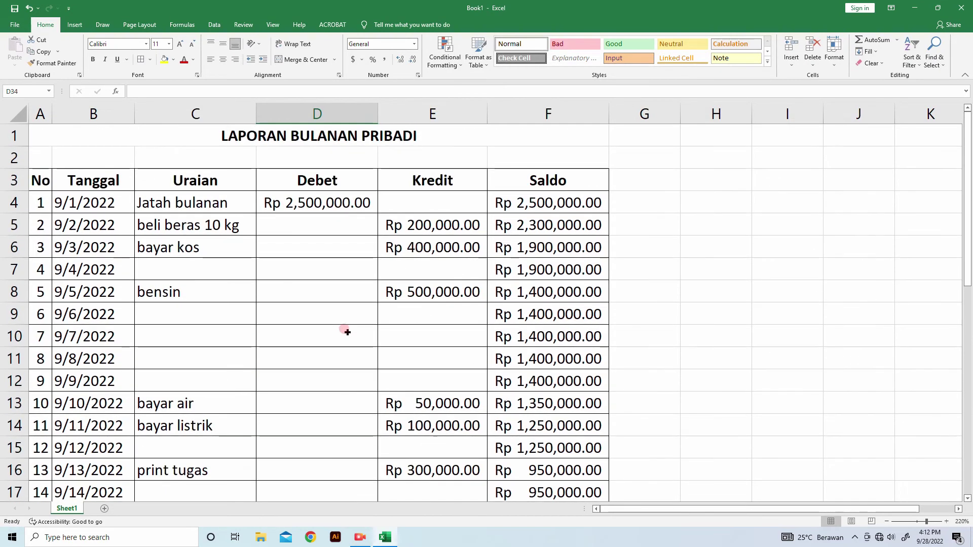
{"action": "scroll", "coordinate": [337, 323], "scroll_direction": "down", "scroll_amount": 10}
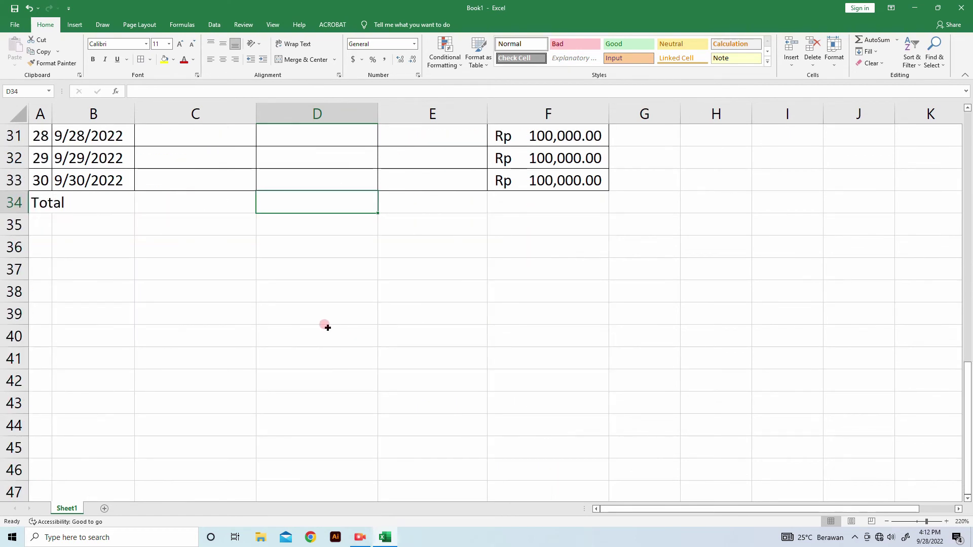
{"action": "scroll", "coordinate": [325, 327], "scroll_direction": "up", "scroll_amount": 10}
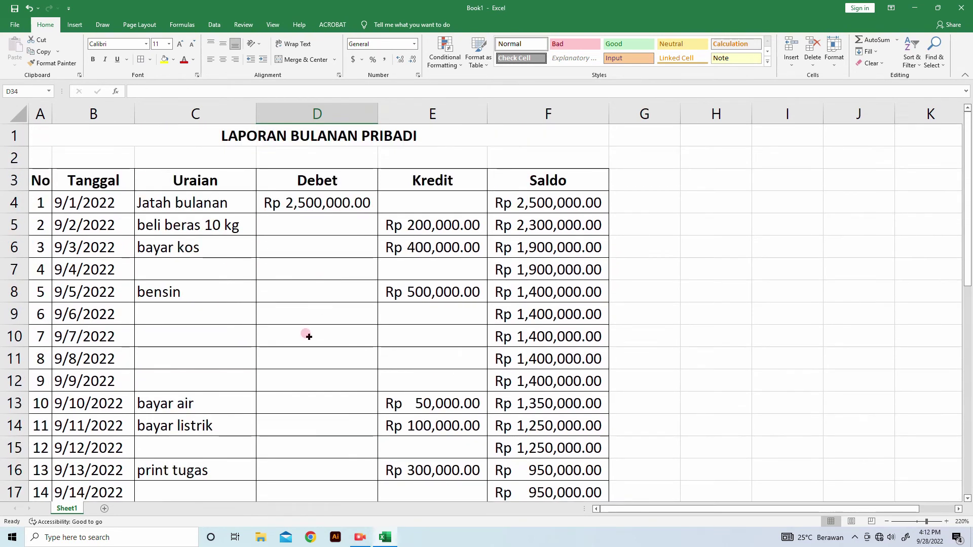
{"action": "scroll", "coordinate": [331, 476], "scroll_direction": "down", "scroll_amount": 8}
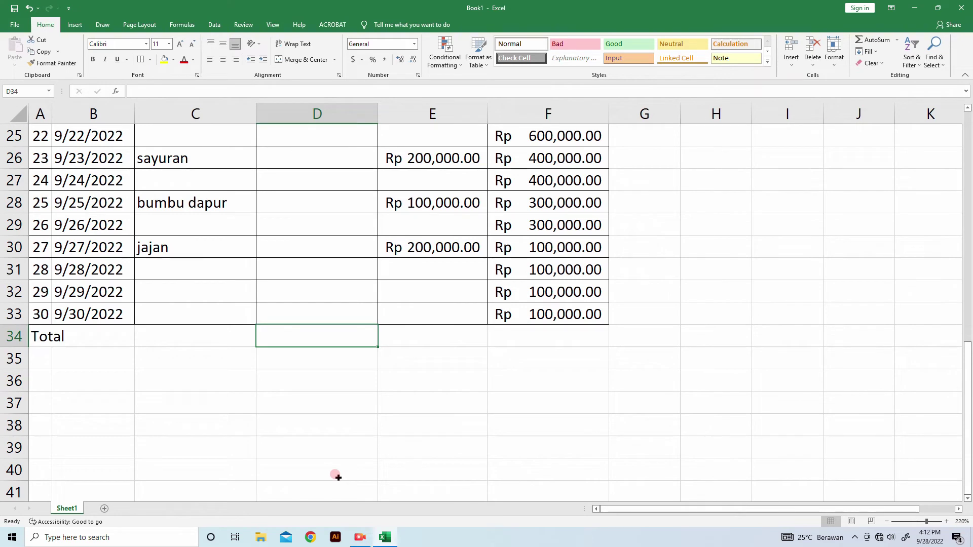
{"action": "type", "text": "=s"}
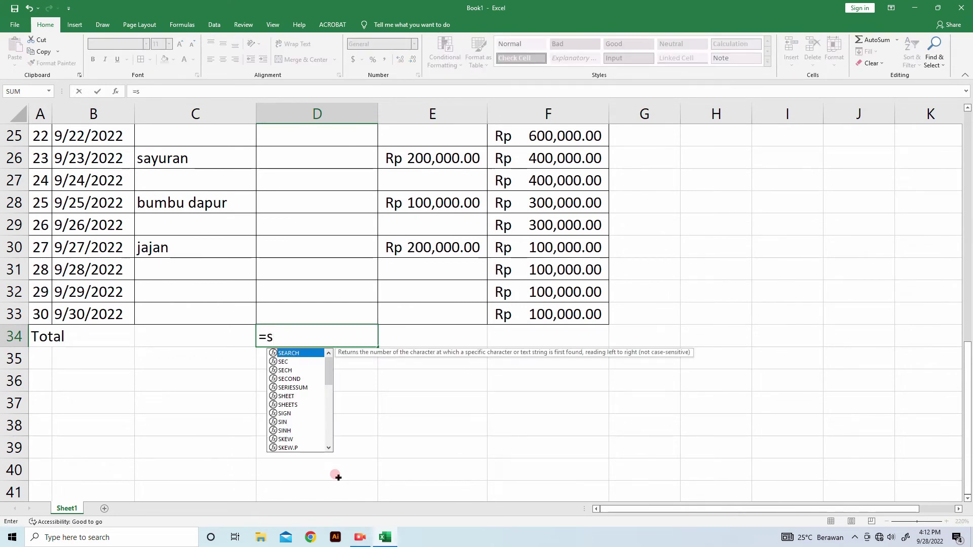
{"action": "type", "text": "um"}
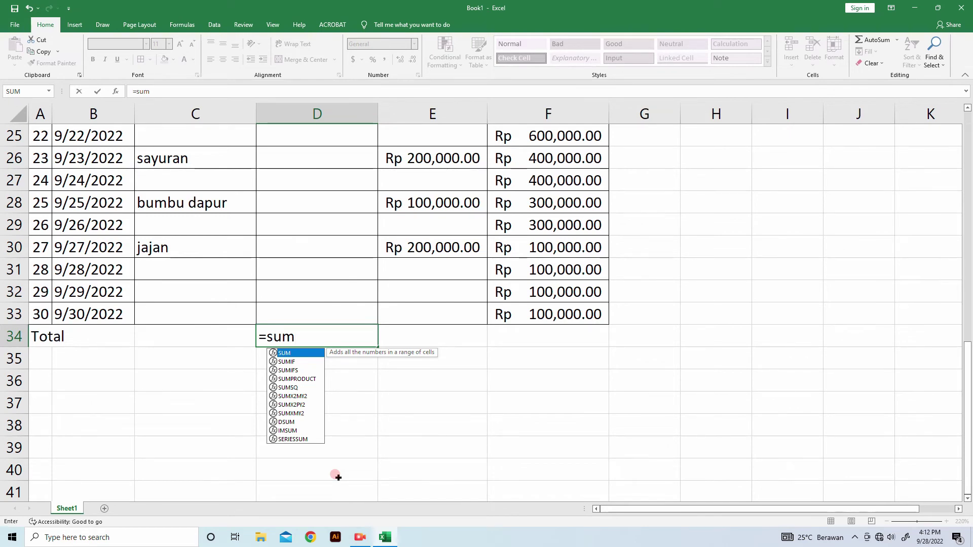
{"action": "type", "text": "("}
{"action": "scroll", "coordinate": [338, 477], "scroll_direction": "up", "scroll_amount": 8}
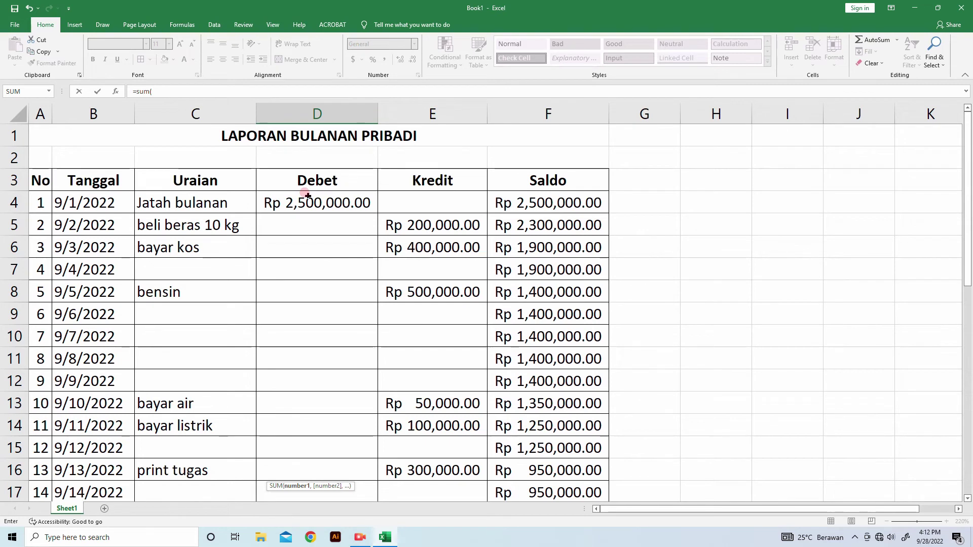
{"action": "left_click", "coordinate": [307, 195]}
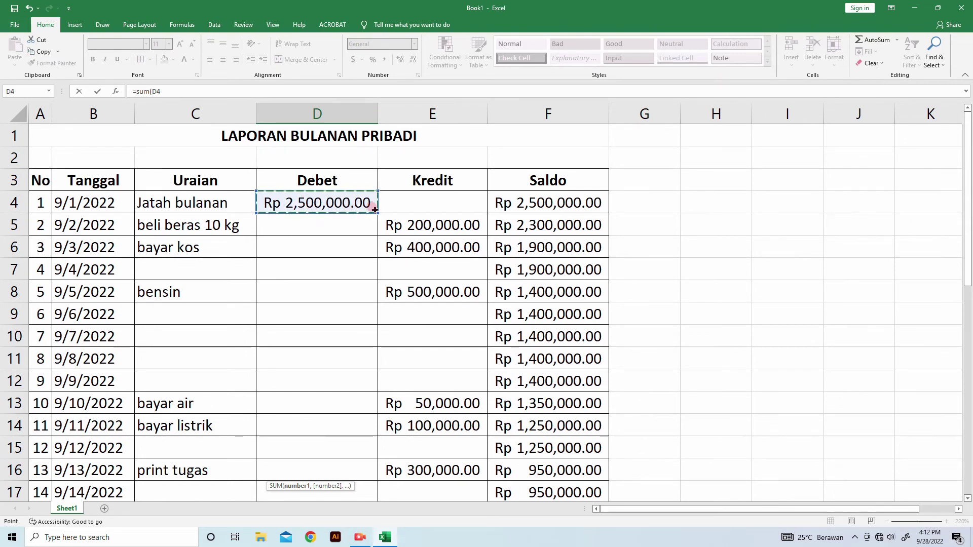
{"action": "left_click_drag", "start_coordinate": [374, 209], "coordinate": [317, 419]}
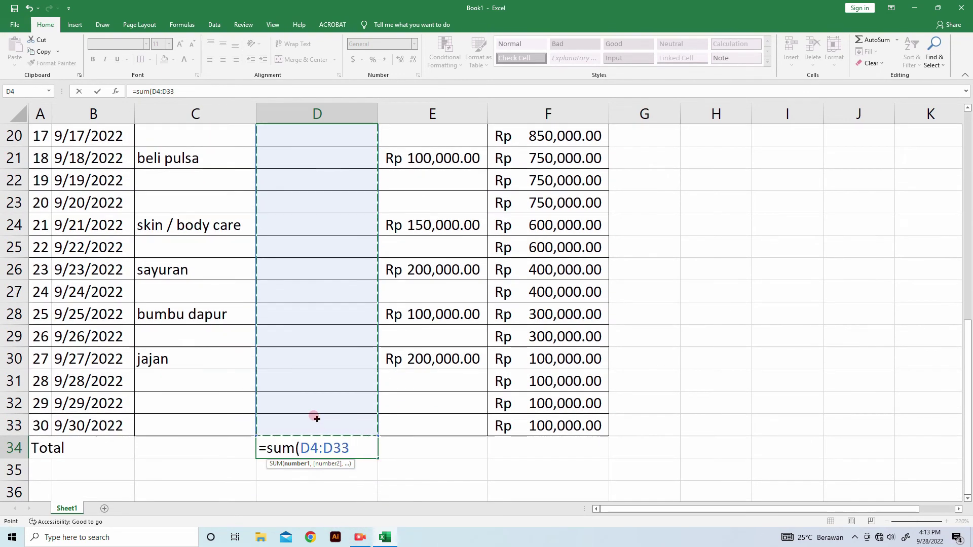
{"action": "type", "text": ")"}
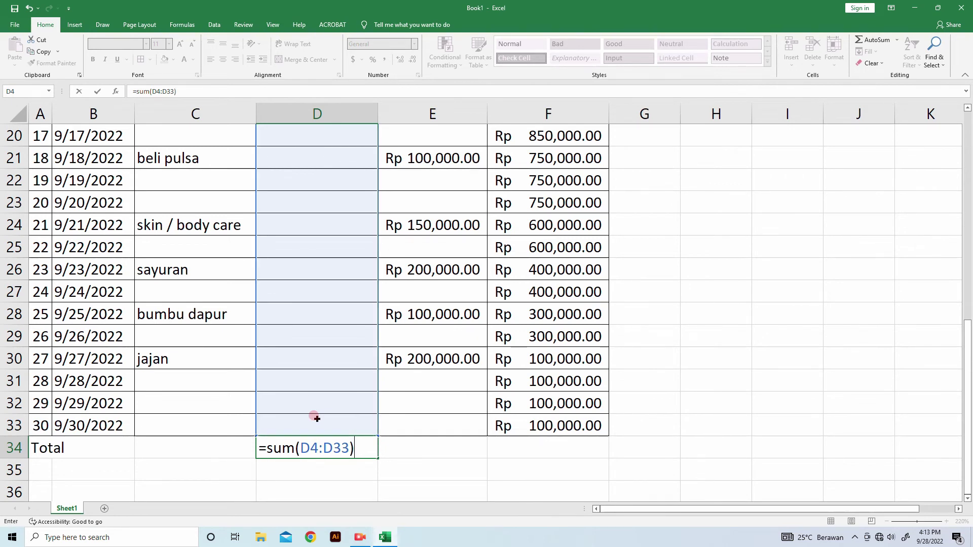
{"action": "key", "text": "Return"}
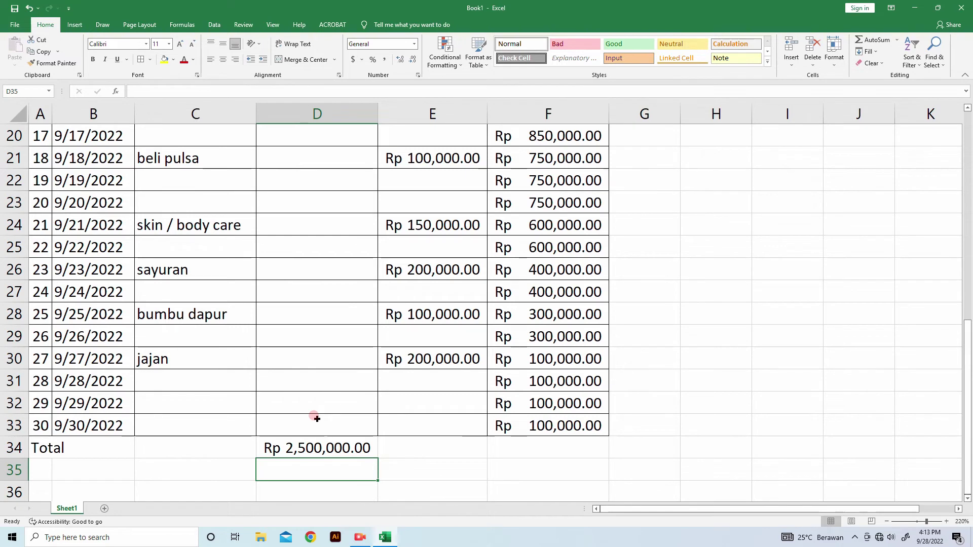
Total the Kredit column in E34 with the formula =sum(E4:E33).
{"action": "left_click", "coordinate": [422, 450]}
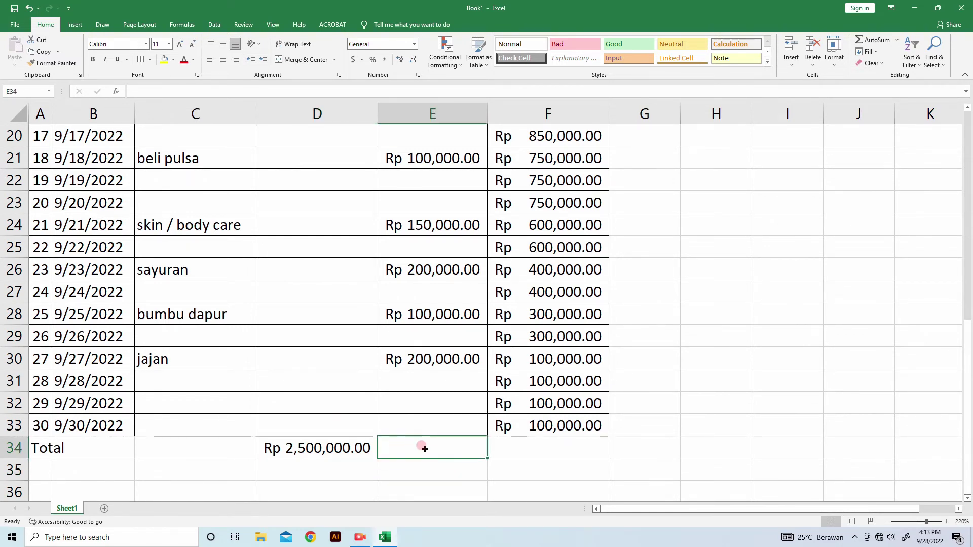
{"action": "type", "text": "="}
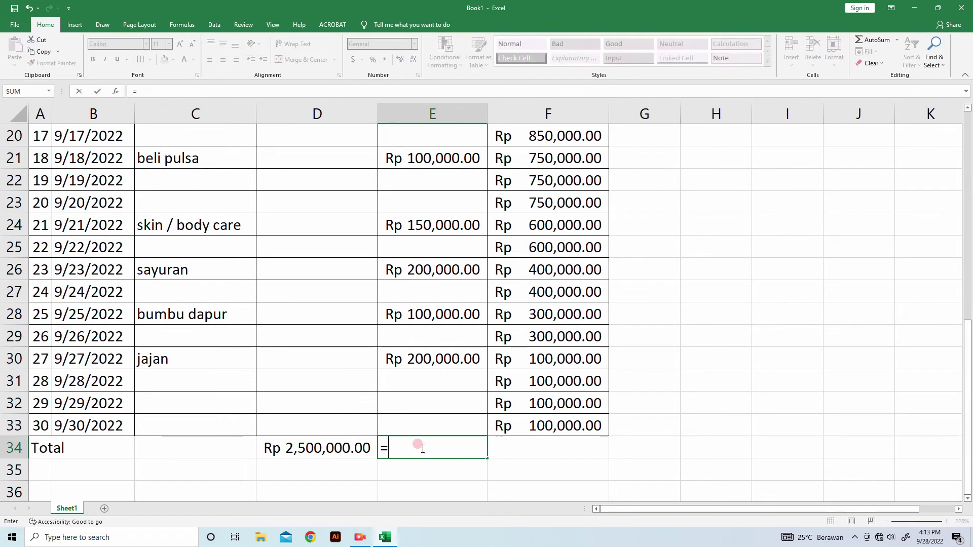
{"action": "type", "text": "sum"}
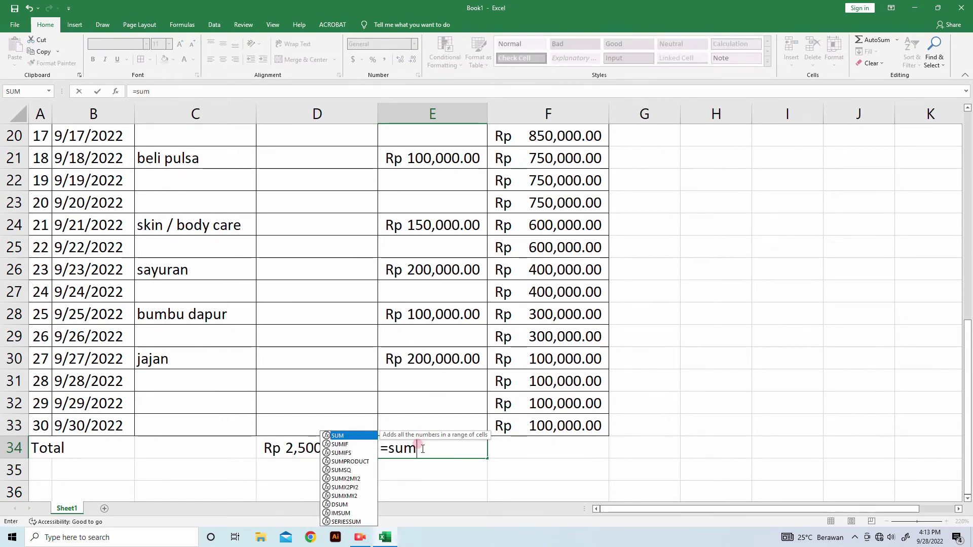
{"action": "type", "text": "("}
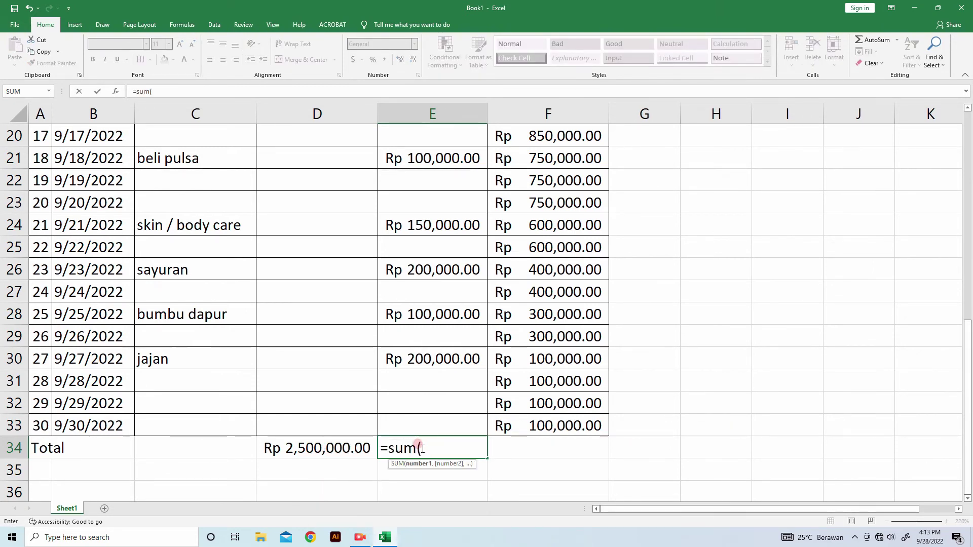
{"action": "scroll", "coordinate": [426, 355], "scroll_direction": "up", "scroll_amount": 6}
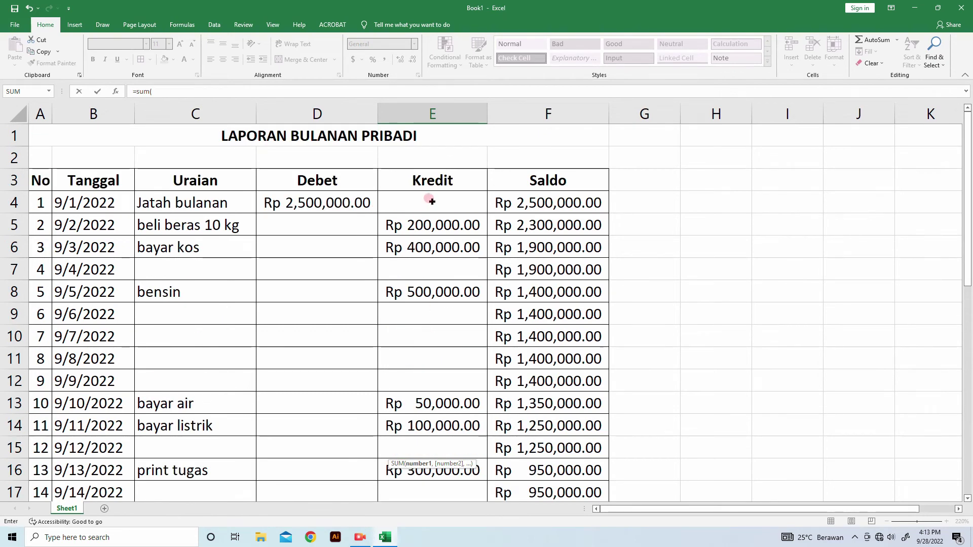
{"action": "left_click_drag", "start_coordinate": [432, 201], "coordinate": [422, 422]}
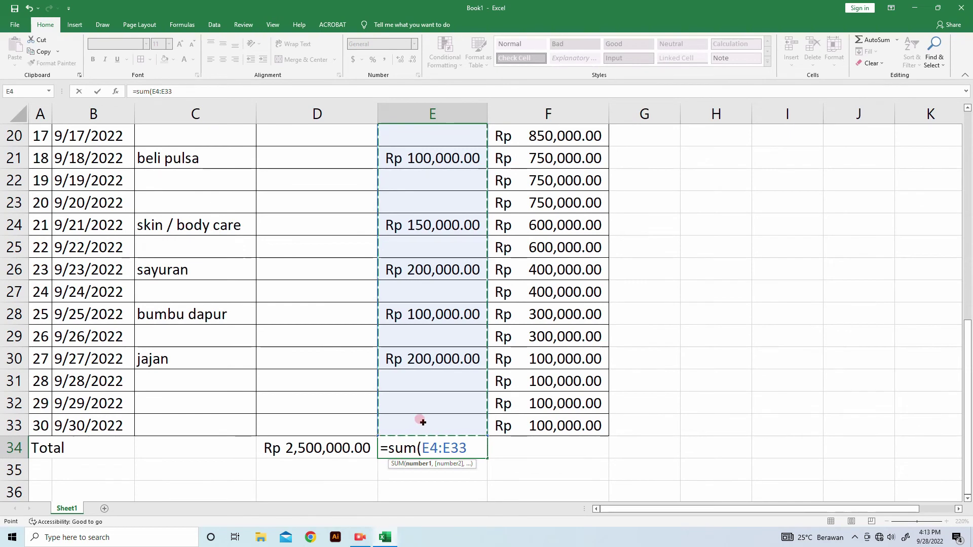
{"action": "type", "text": ")"}
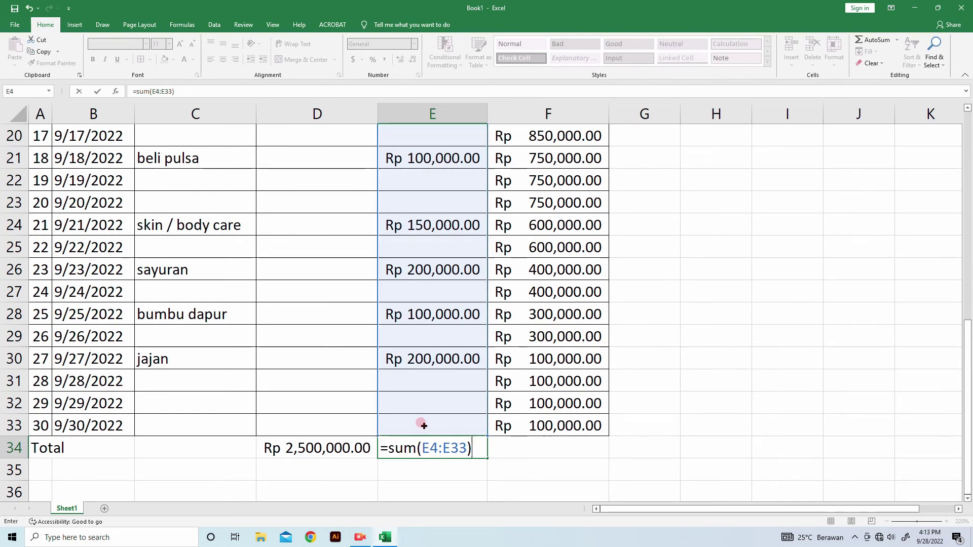
{"action": "key", "text": "Return"}
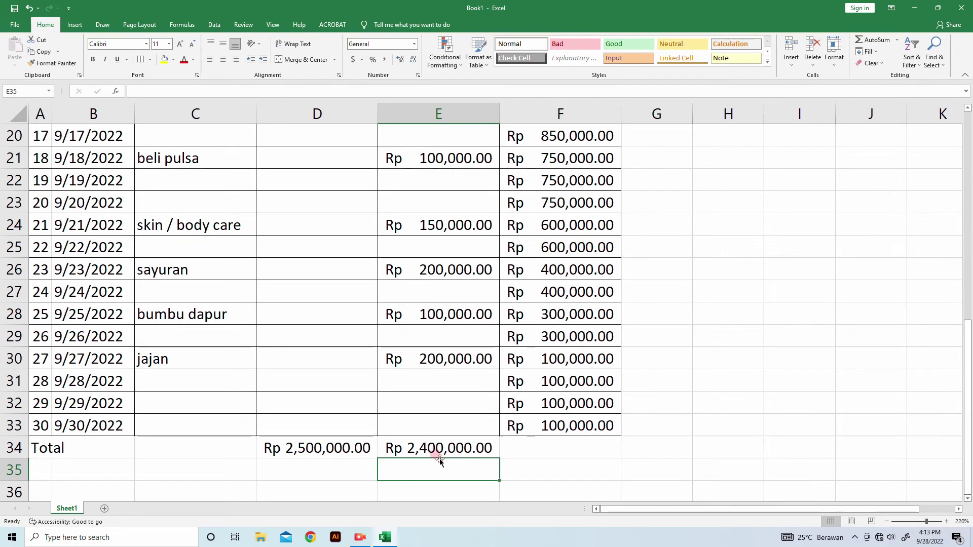
Calculate the final Saldo in F34 by subtracting total Kredit from total Debet with =D34-E34.
{"action": "left_click", "coordinate": [575, 453]}
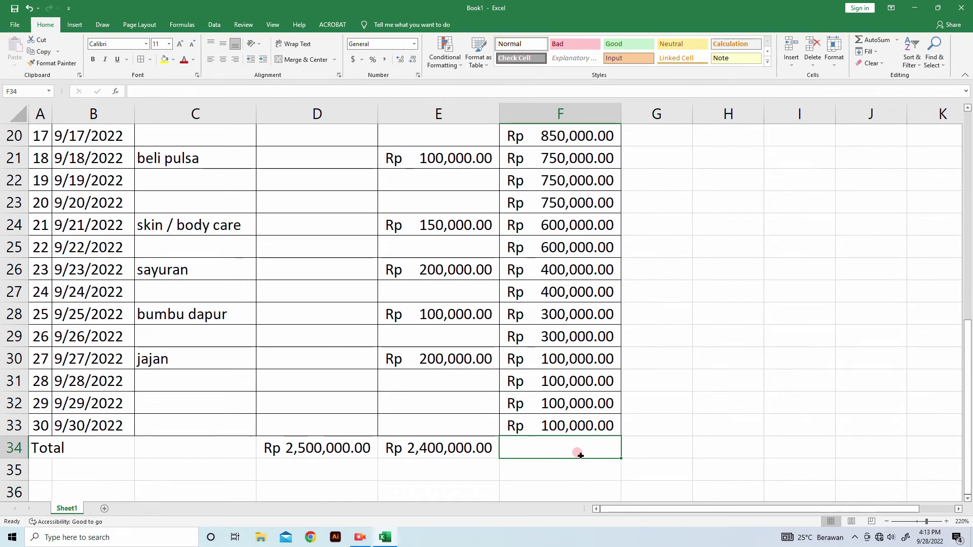
{"action": "type", "text": "="}
{"action": "left_click", "coordinate": [325, 447]}
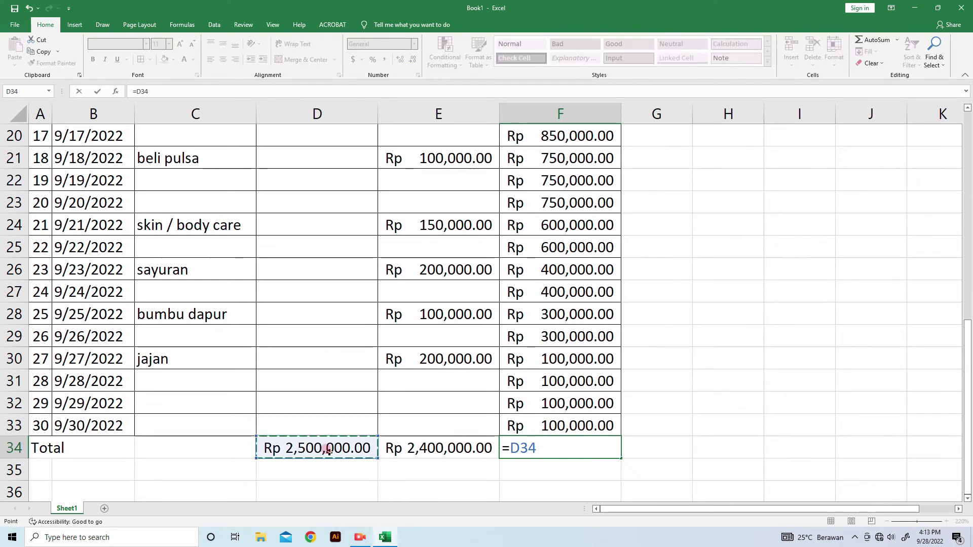
{"action": "type", "text": "-"}
{"action": "left_click", "coordinate": [462, 446]}
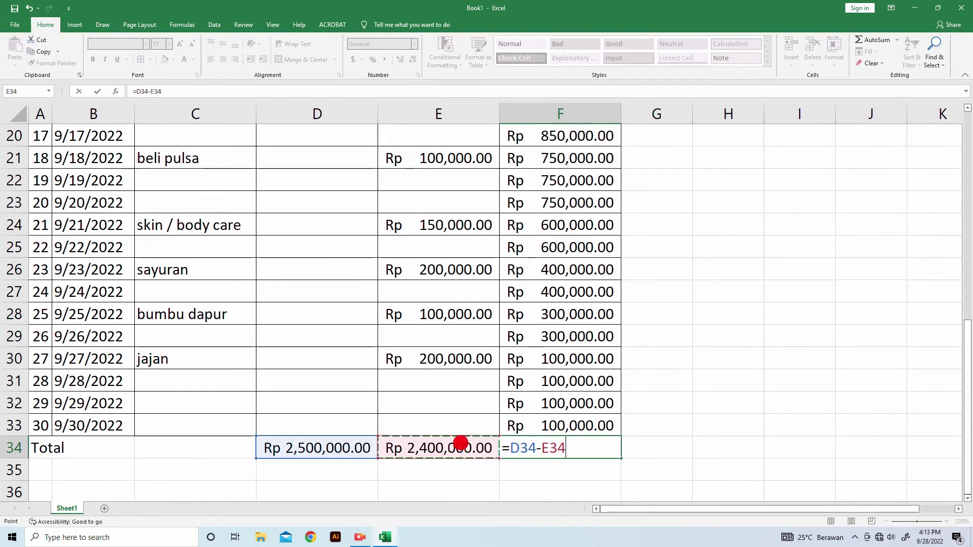
{"action": "key", "text": "Return"}
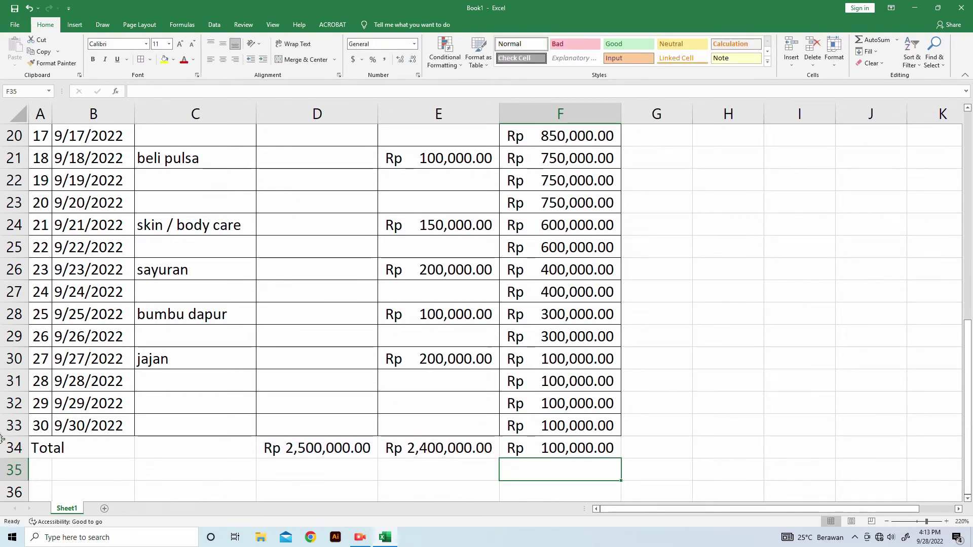
Apply all borders to the total row A34:F34, and merge and center the Total label across A34:C34.
{"action": "left_click_drag", "start_coordinate": [40, 447], "coordinate": [562, 446]}
{"action": "left_click", "coordinate": [141, 60]}
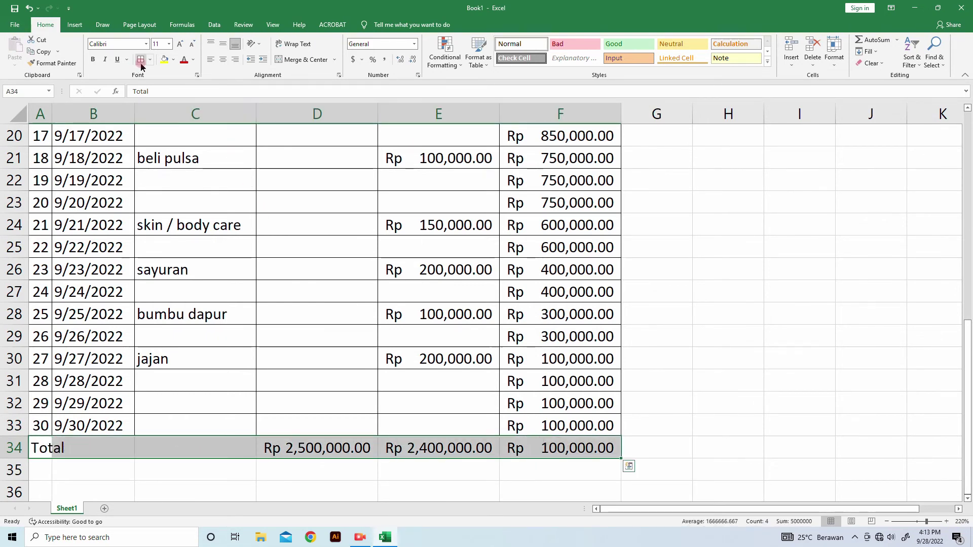
{"action": "left_click", "coordinate": [40, 443]}
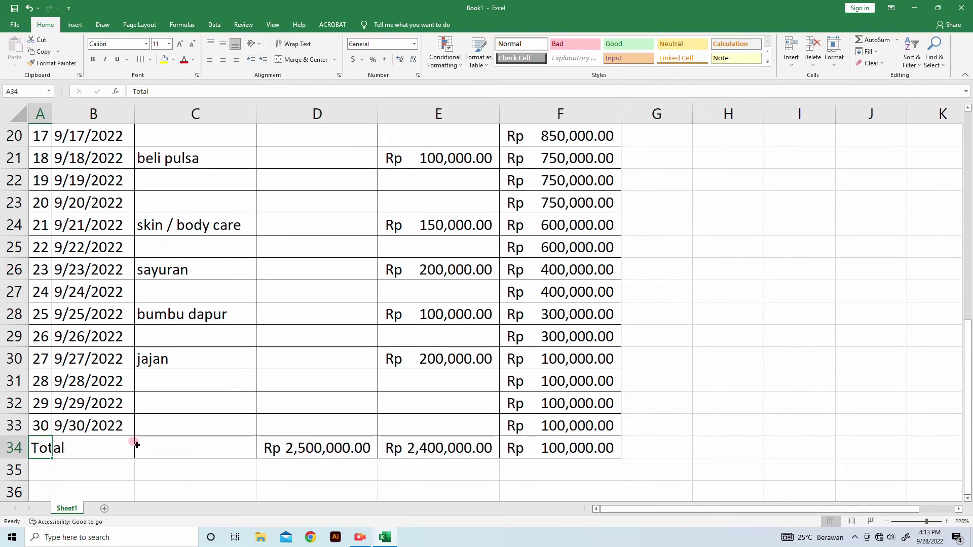
{"action": "left_click_drag", "start_coordinate": [48, 446], "coordinate": [167, 454]}
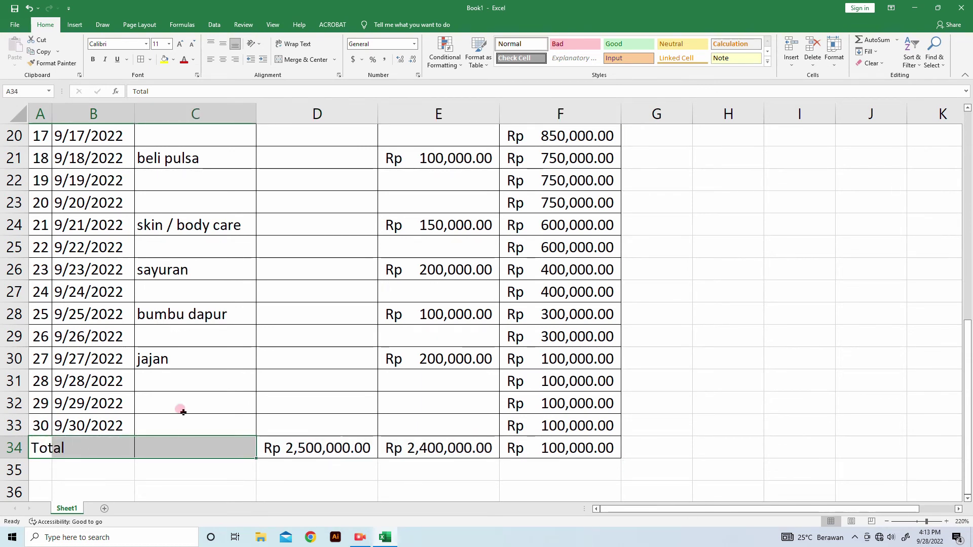
{"action": "left_click", "coordinate": [306, 61]}
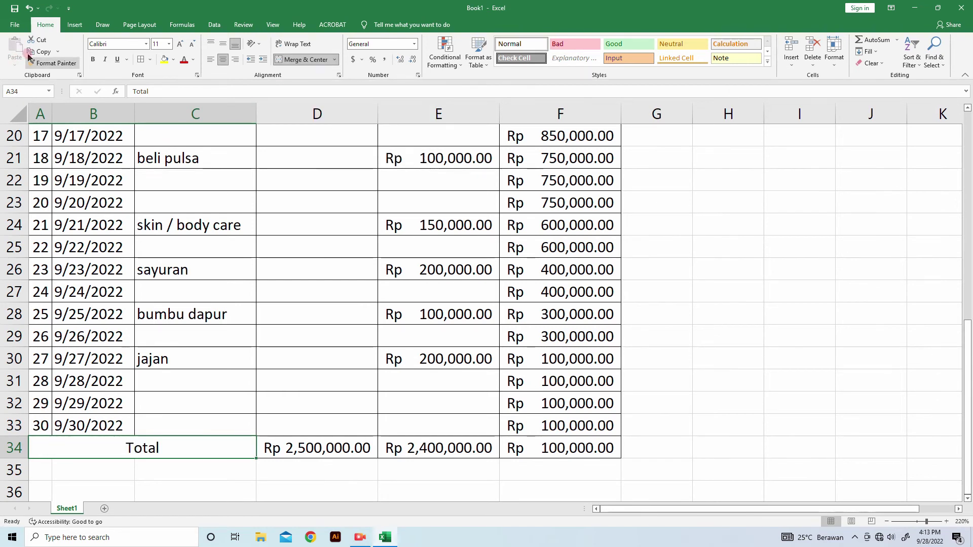
Make the whole total row A34:F34 bold.
{"action": "left_click_drag", "start_coordinate": [234, 445], "coordinate": [539, 445]}
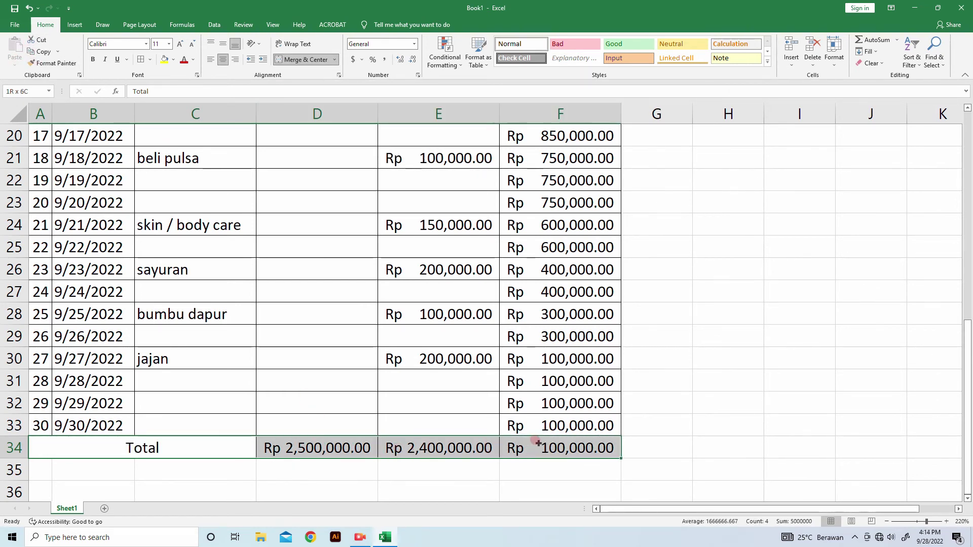
{"action": "left_click", "coordinate": [93, 59]}
{"action": "left_click", "coordinate": [674, 433]}
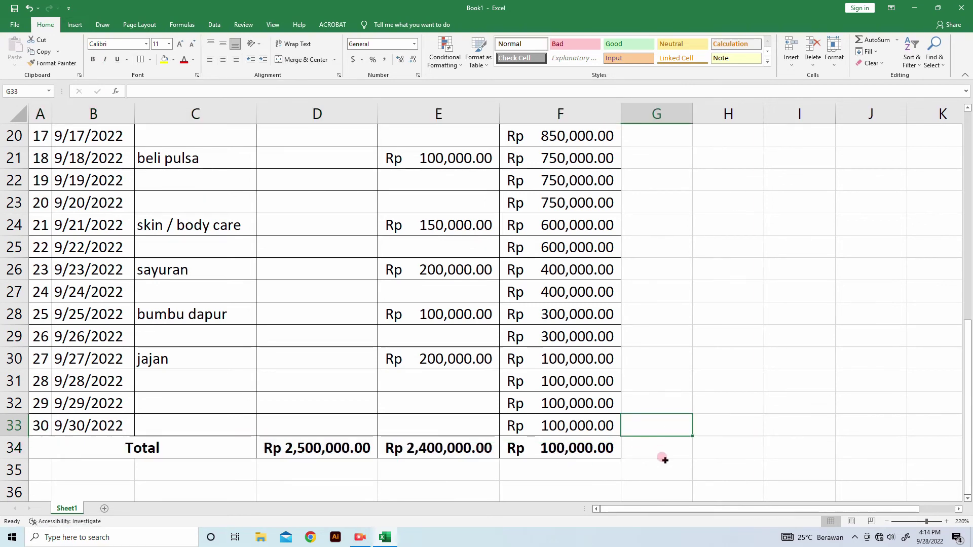
Review the whole monthly report from the title and column headers down to the Total row.
{"action": "scroll", "coordinate": [664, 459], "scroll_direction": "up", "scroll_amount": 6}
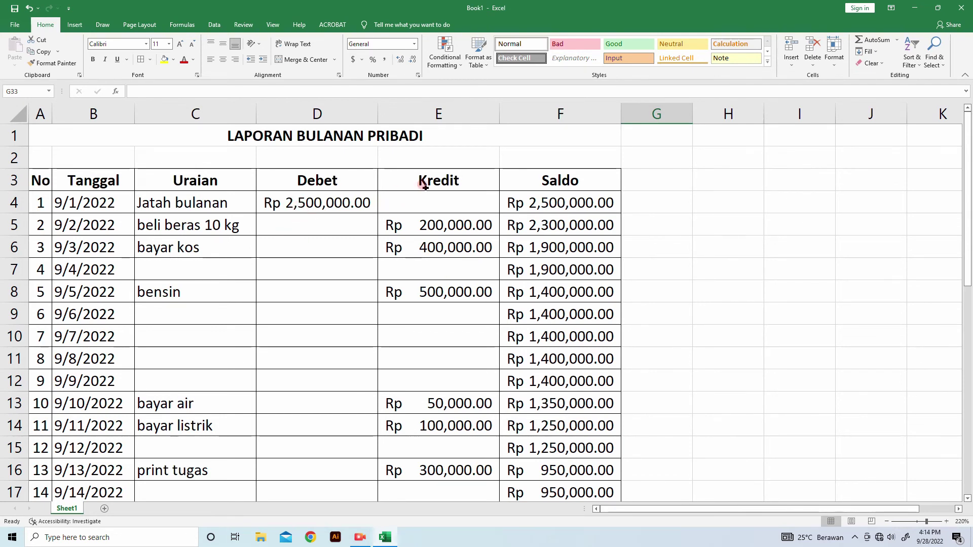
{"action": "scroll", "coordinate": [400, 332], "scroll_direction": "down", "scroll_amount": 9}
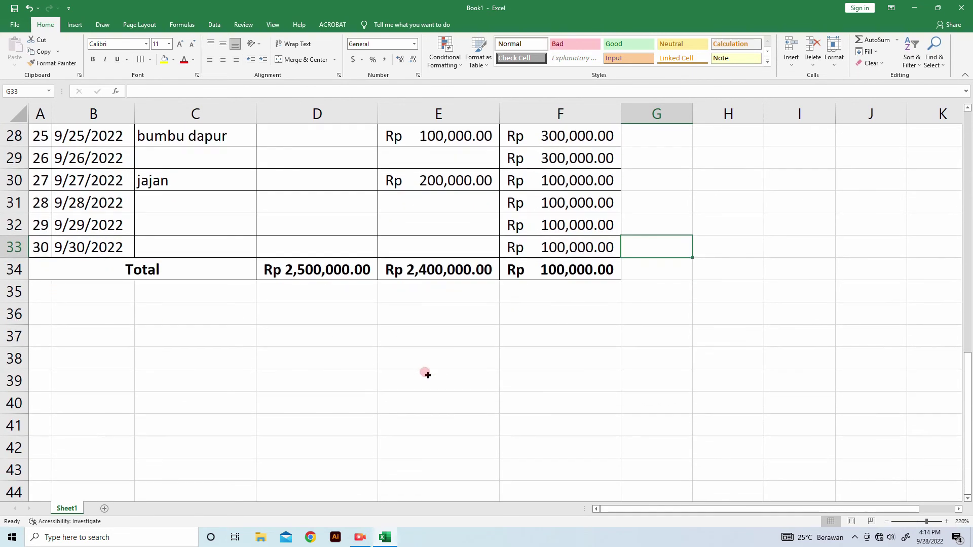
{"action": "scroll", "coordinate": [465, 262], "scroll_direction": "up", "scroll_amount": 9}
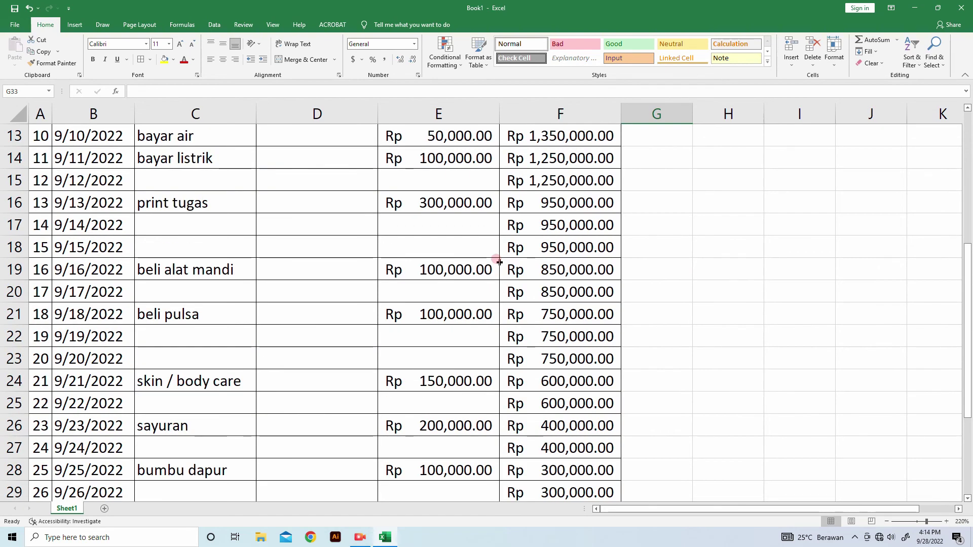
{"action": "scroll", "coordinate": [547, 303], "scroll_direction": "down", "scroll_amount": 5}
{"action": "scroll", "coordinate": [547, 303], "scroll_direction": "down", "scroll_amount": 5}
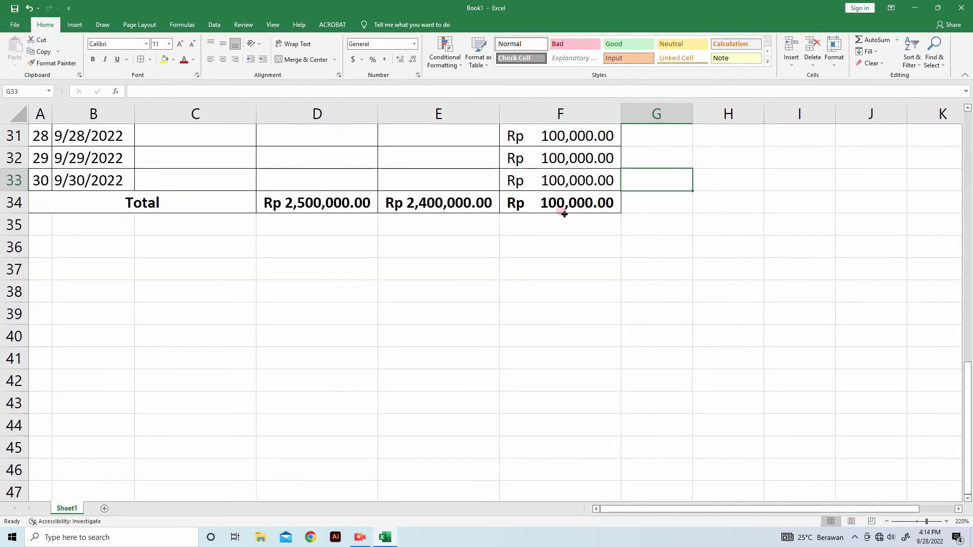
{"action": "scroll", "coordinate": [547, 227], "scroll_direction": "up", "scroll_amount": 3}
{"action": "scroll", "coordinate": [545, 299], "scroll_direction": "down", "scroll_amount": 1}
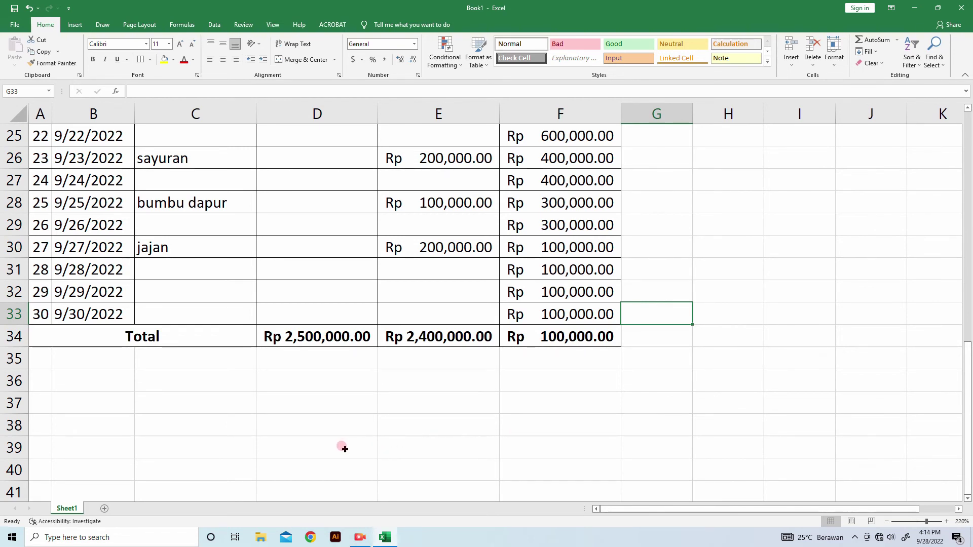
{"action": "scroll", "coordinate": [345, 449], "scroll_direction": "up", "scroll_amount": 4}
{"action": "left_click", "coordinate": [352, 541]}
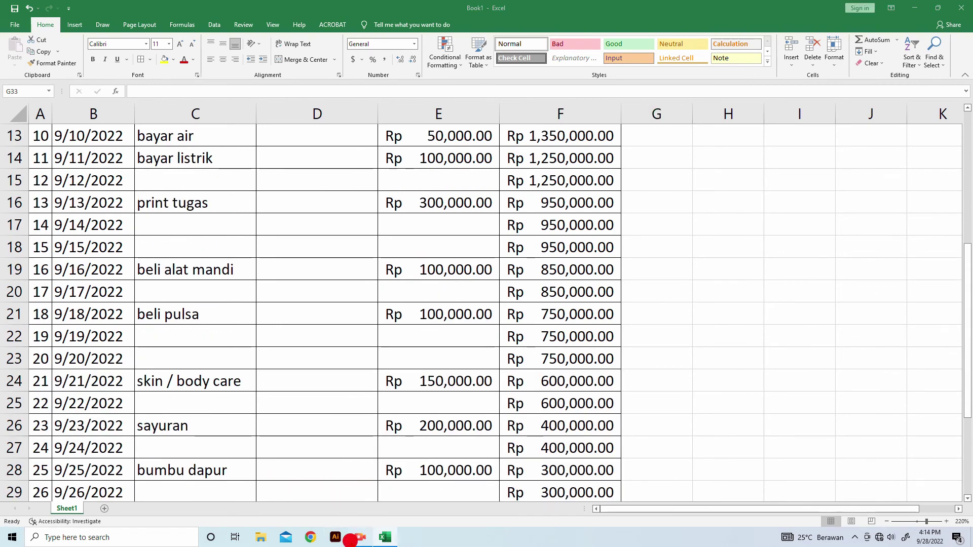
{"action": "left_click", "coordinate": [351, 541]}
{"action": "scroll", "coordinate": [346, 432], "scroll_direction": "up", "scroll_amount": 4}
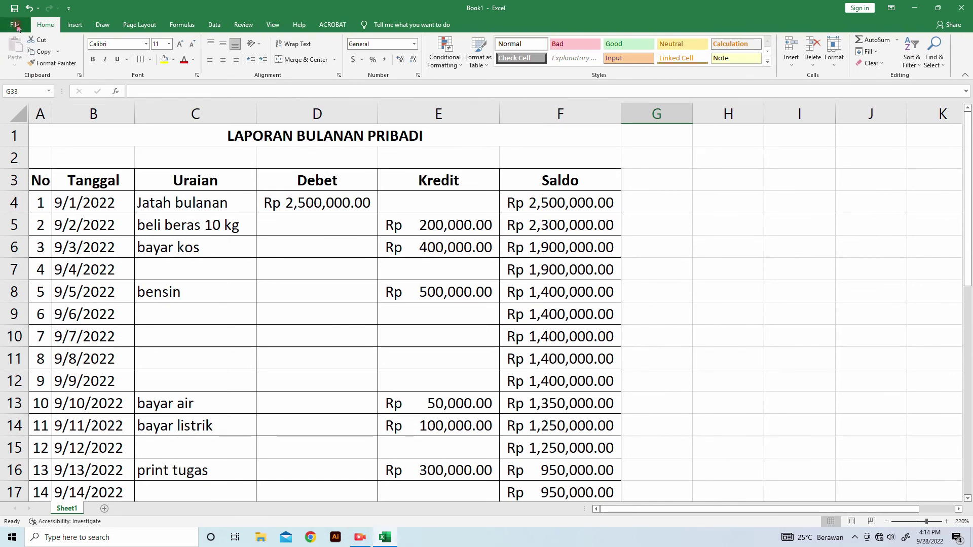
{"action": "left_click", "coordinate": [947, 522]}
{"action": "left_click", "coordinate": [947, 522]}
{"action": "left_click", "coordinate": [947, 522]}
{"action": "left_click", "coordinate": [946, 522]}
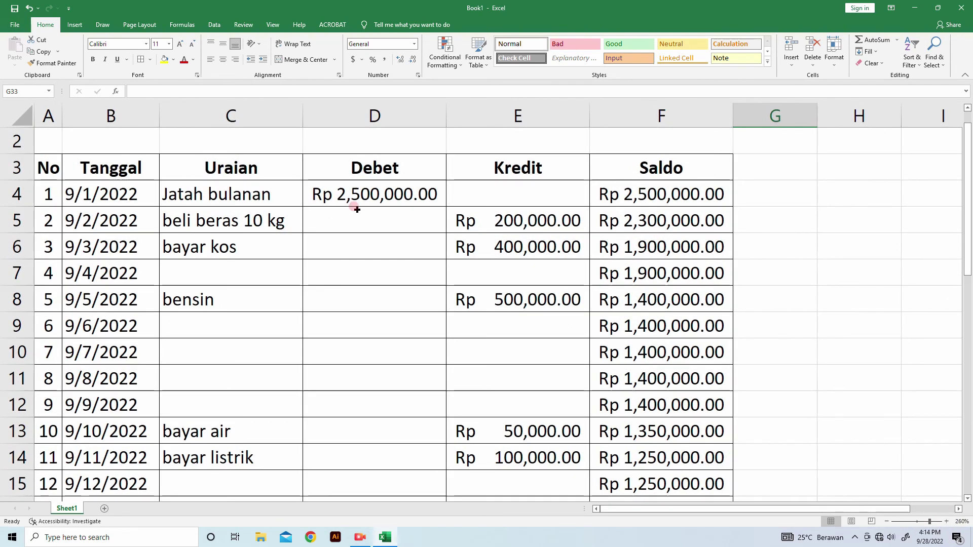
Start saving the workbook under a new name and choose the Documents folder as the destination.
{"action": "left_click", "coordinate": [15, 24]}
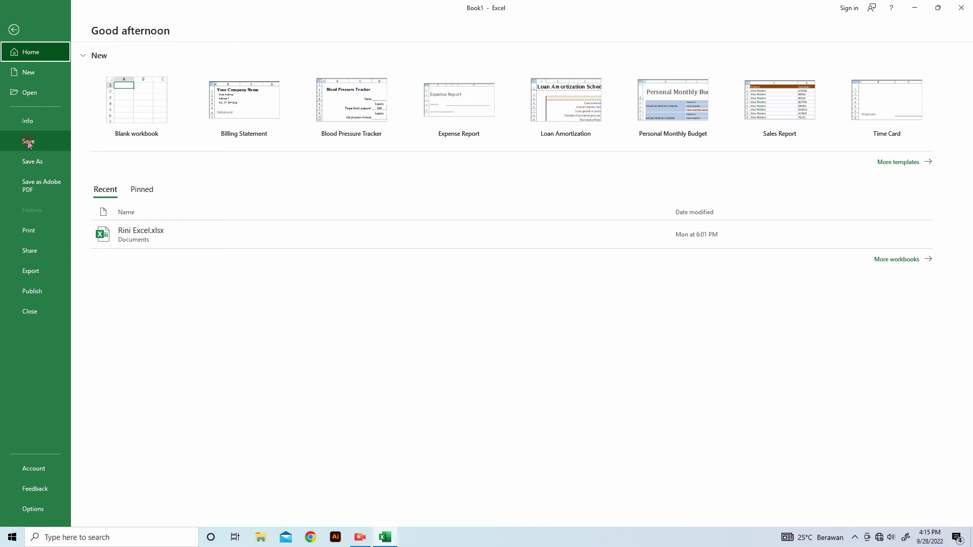
{"action": "left_click", "coordinate": [46, 165]}
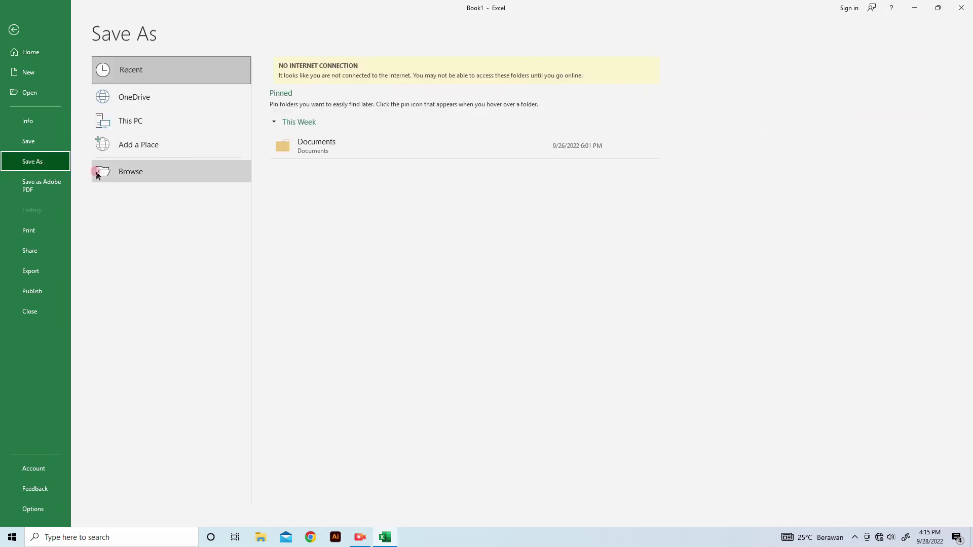
{"action": "left_click", "coordinate": [133, 172]}
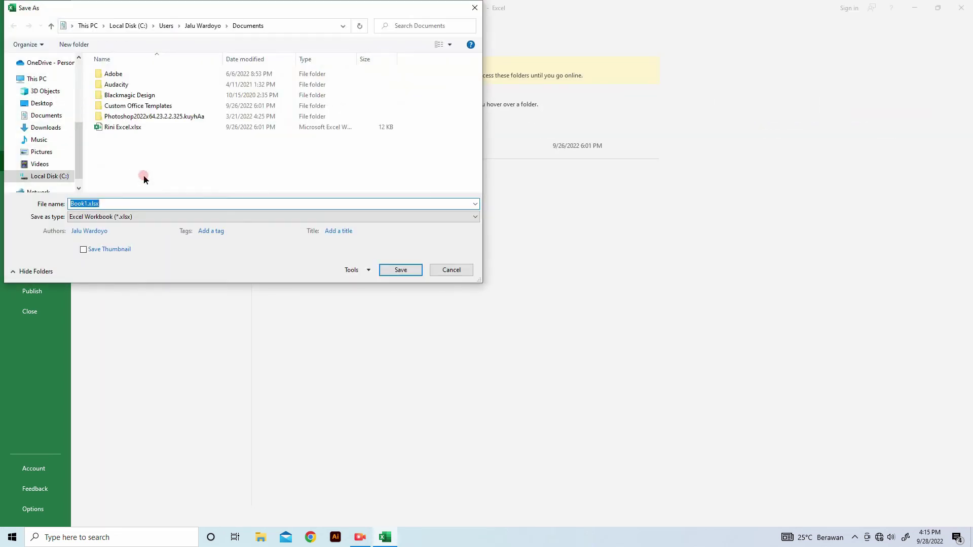
{"action": "left_click", "coordinate": [48, 143]}
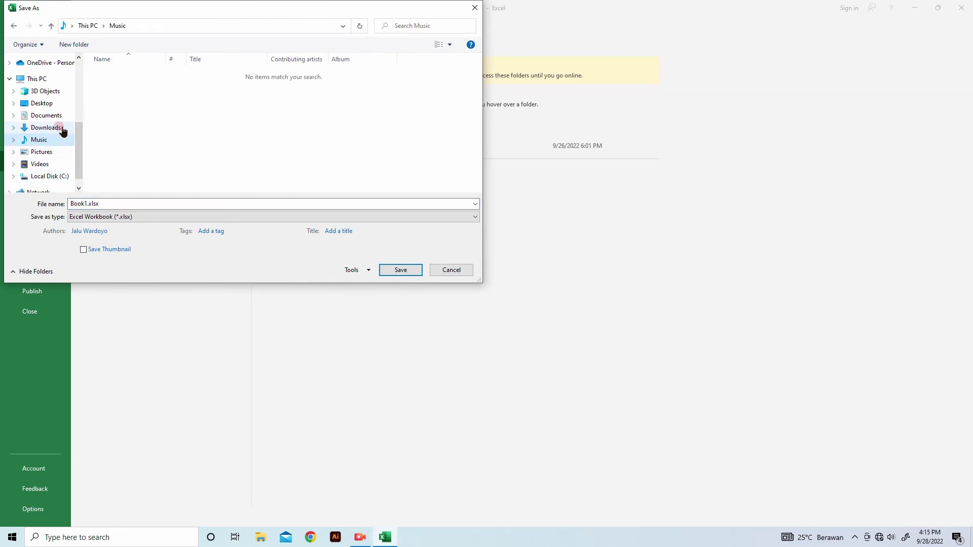
{"action": "left_click", "coordinate": [58, 128]}
{"action": "left_click", "coordinate": [63, 117]}
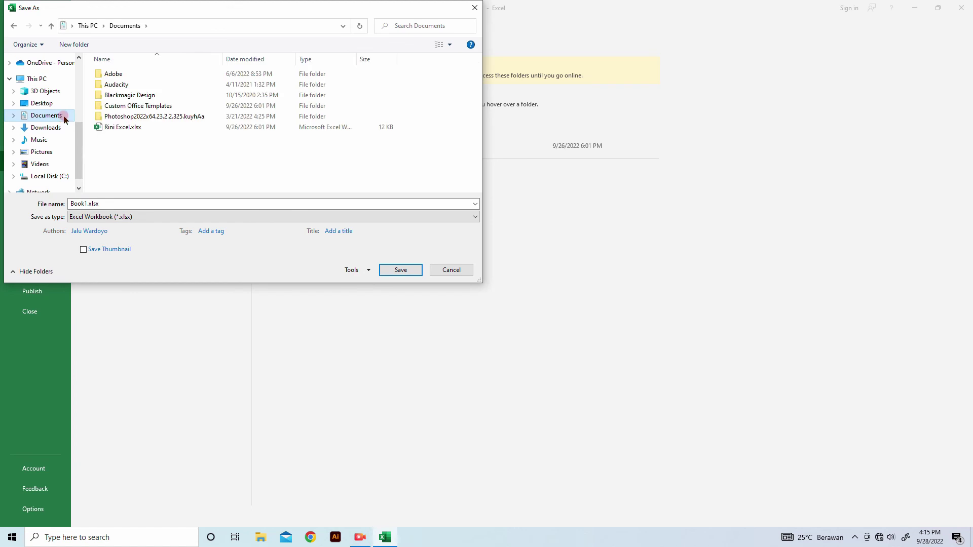
Name the file Laporan Bulanan Pribadi, set its file type to PDF, and save it.
{"action": "double_click", "coordinate": [155, 203]}
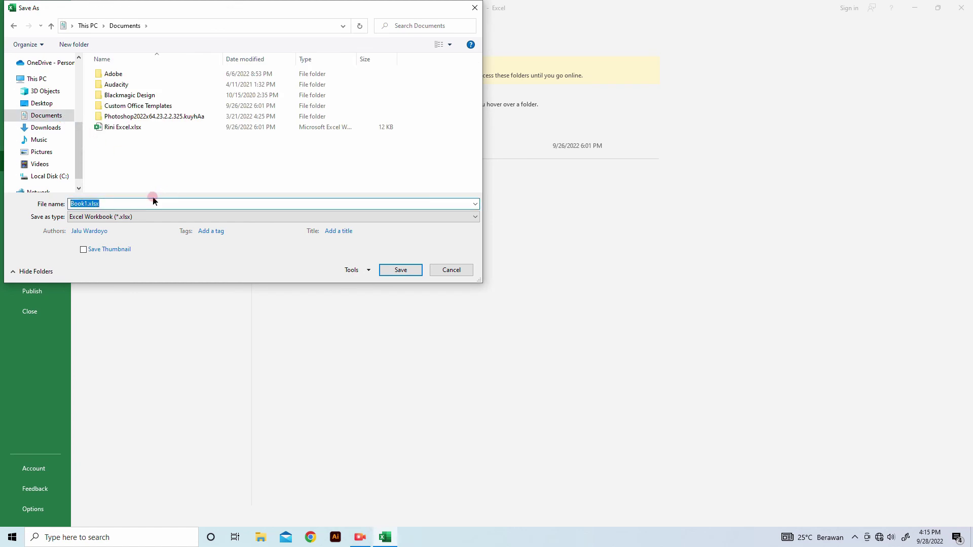
{"action": "type", "text": "Laporan Bulanan Pribadi"}
{"action": "left_click", "coordinate": [97, 218]}
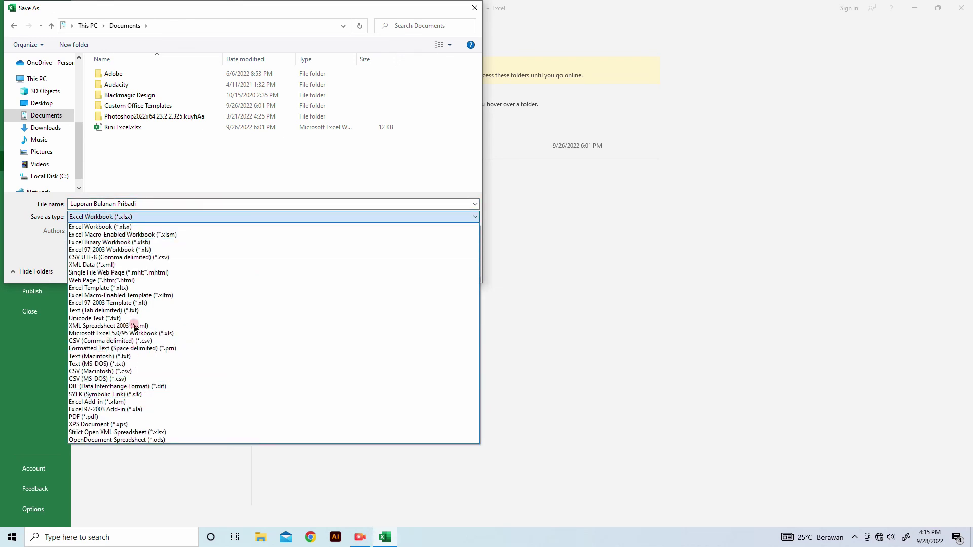
{"action": "left_click", "coordinate": [90, 417]}
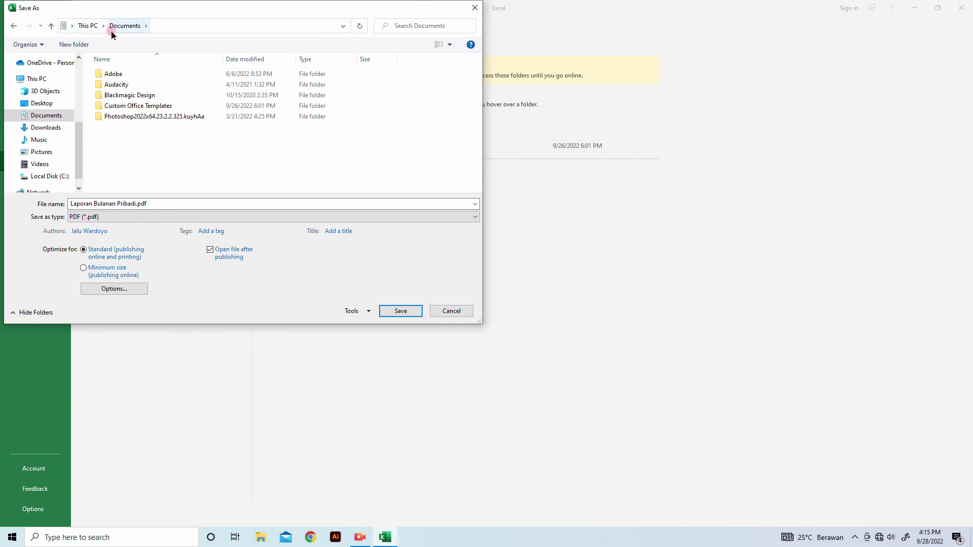
{"action": "left_click", "coordinate": [56, 208]}
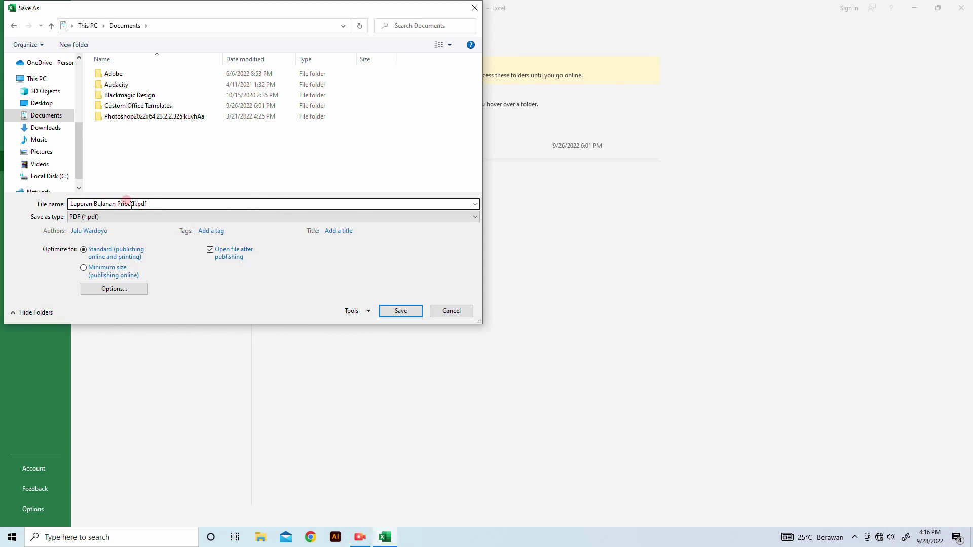
{"action": "left_click", "coordinate": [88, 219]}
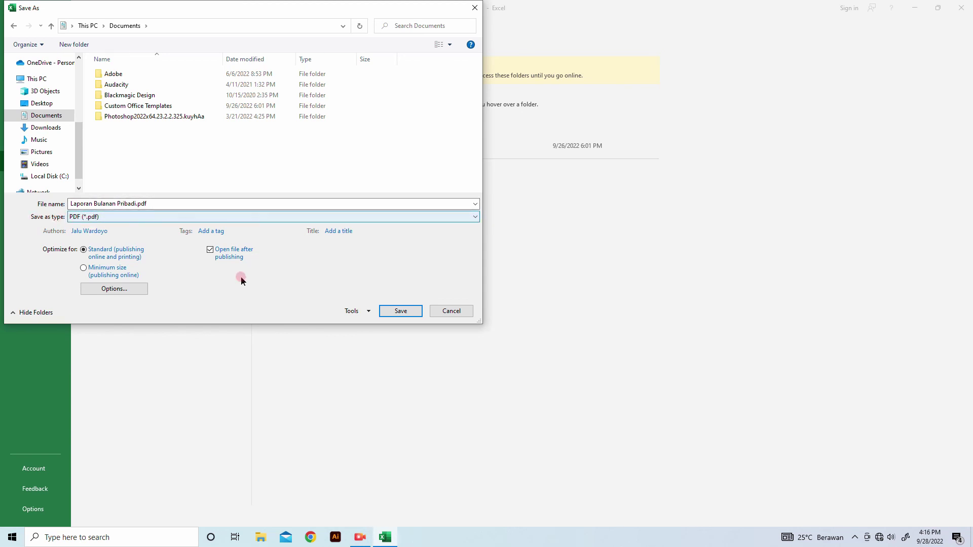
{"action": "left_click", "coordinate": [400, 310]}
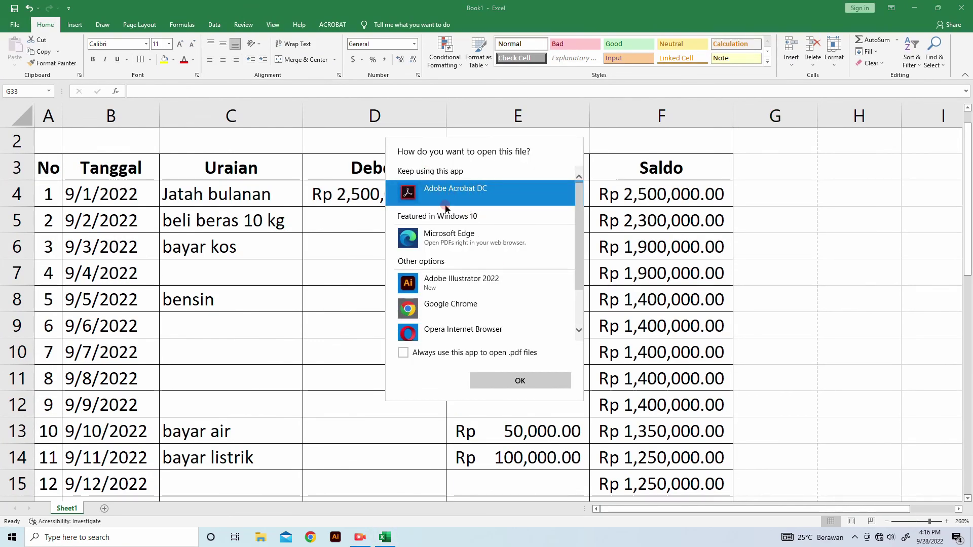
Open the exported PDF in Adobe Acrobat DC, maximize its window, and examine the report down to the Total row.
{"action": "left_click", "coordinate": [511, 379]}
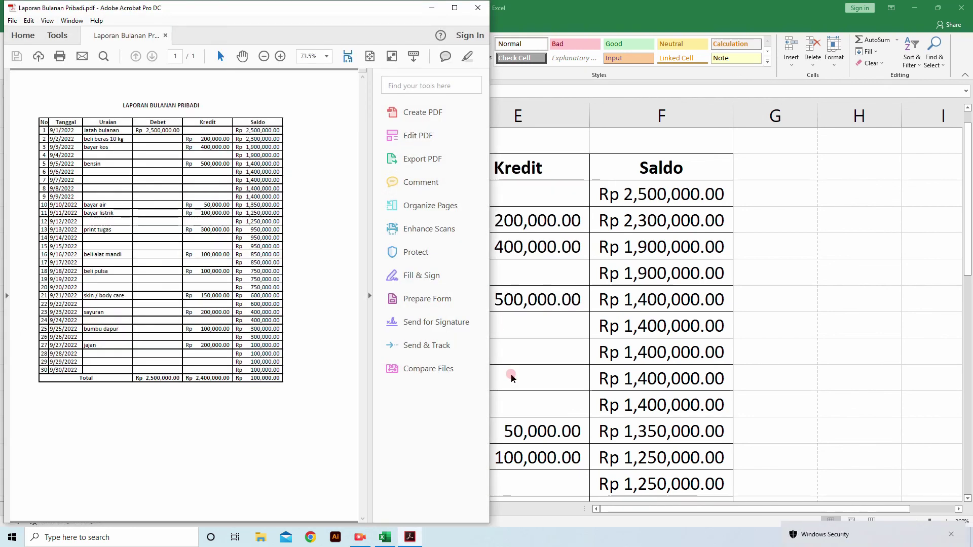
{"action": "left_click", "coordinate": [456, 7]}
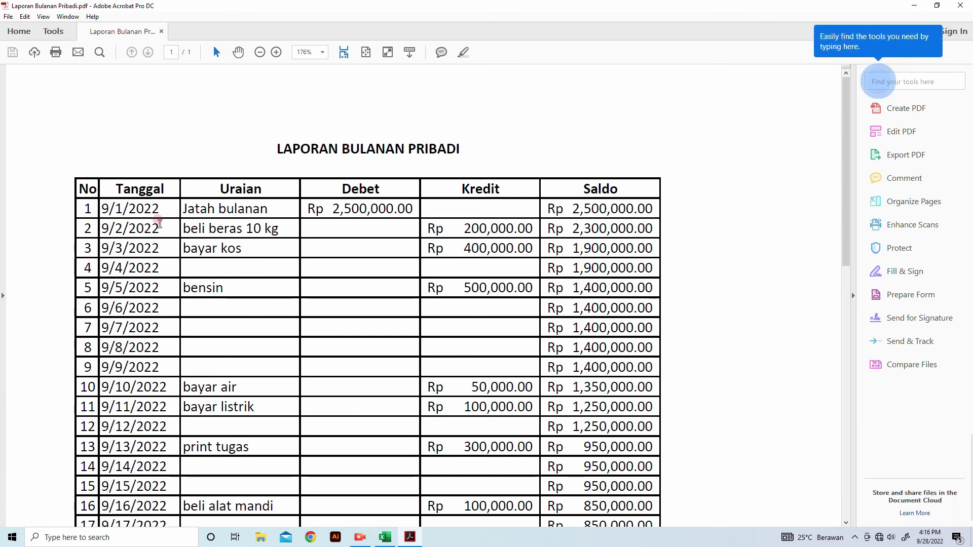
{"action": "scroll", "coordinate": [273, 241], "scroll_direction": "down", "scroll_amount": 3}
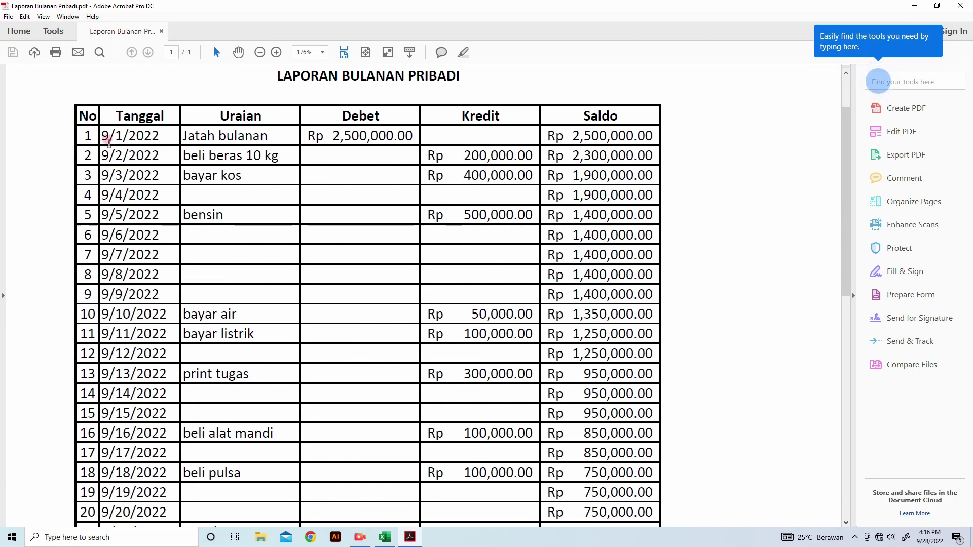
{"action": "scroll", "coordinate": [522, 175], "scroll_direction": "down", "scroll_amount": 3}
{"action": "scroll", "coordinate": [521, 174], "scroll_direction": "down", "scroll_amount": 13}
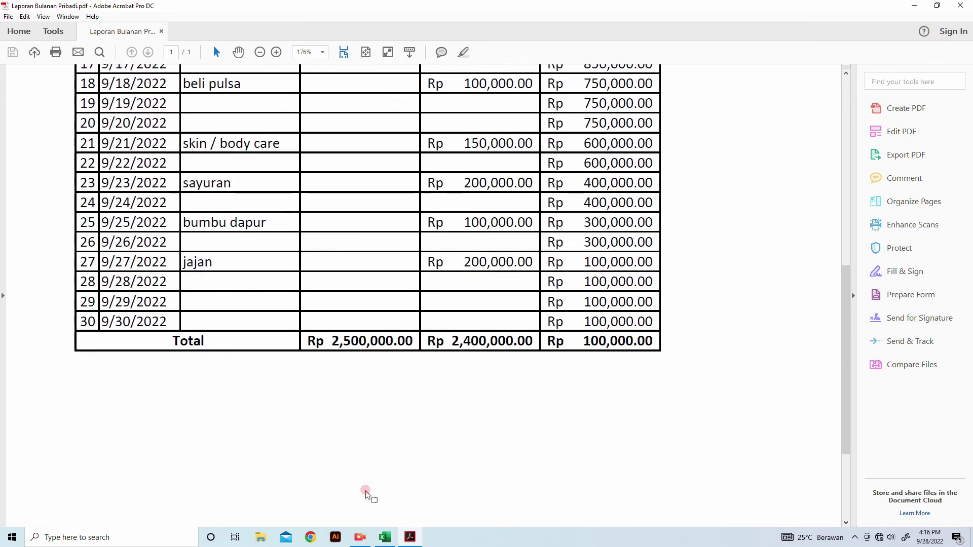
{"action": "left_click", "coordinate": [362, 538]}
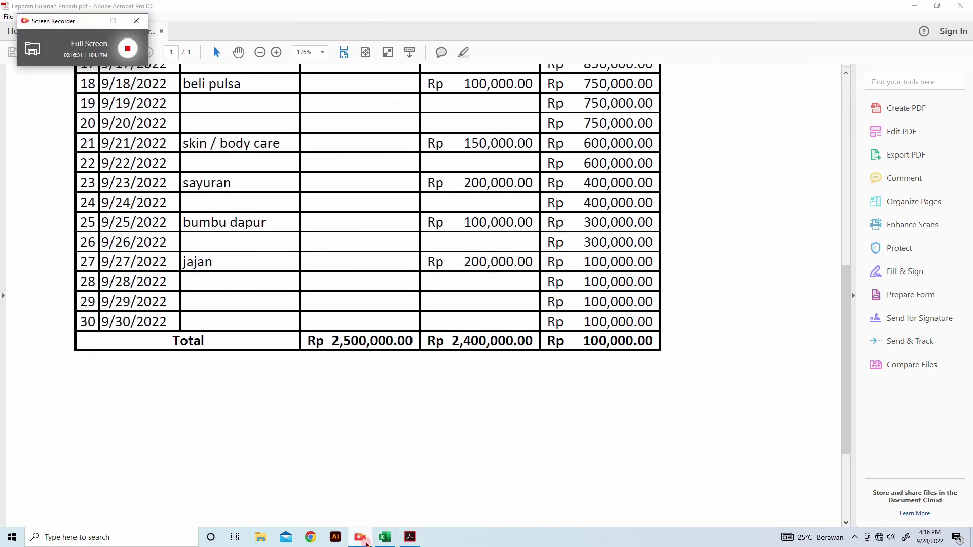
{"action": "mouse_move", "coordinate": [372, 542]}
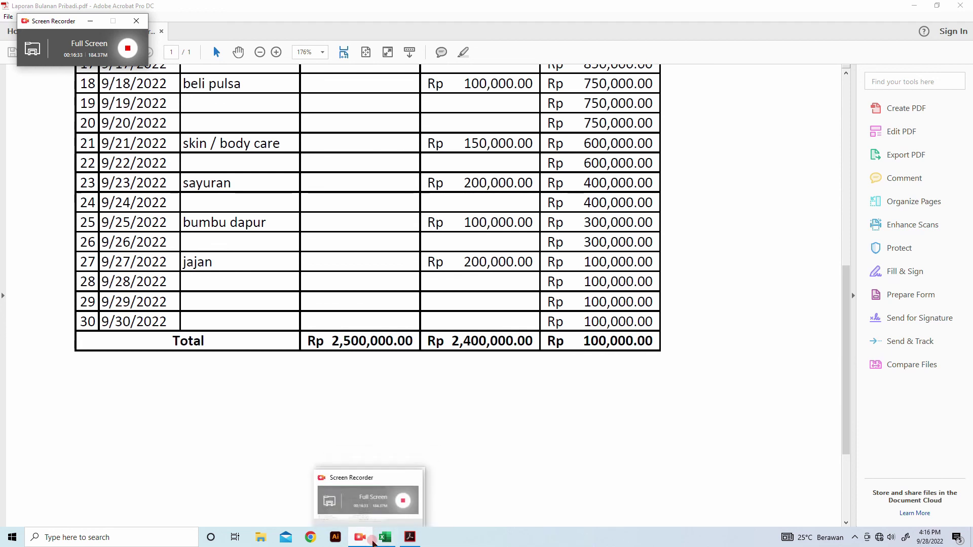